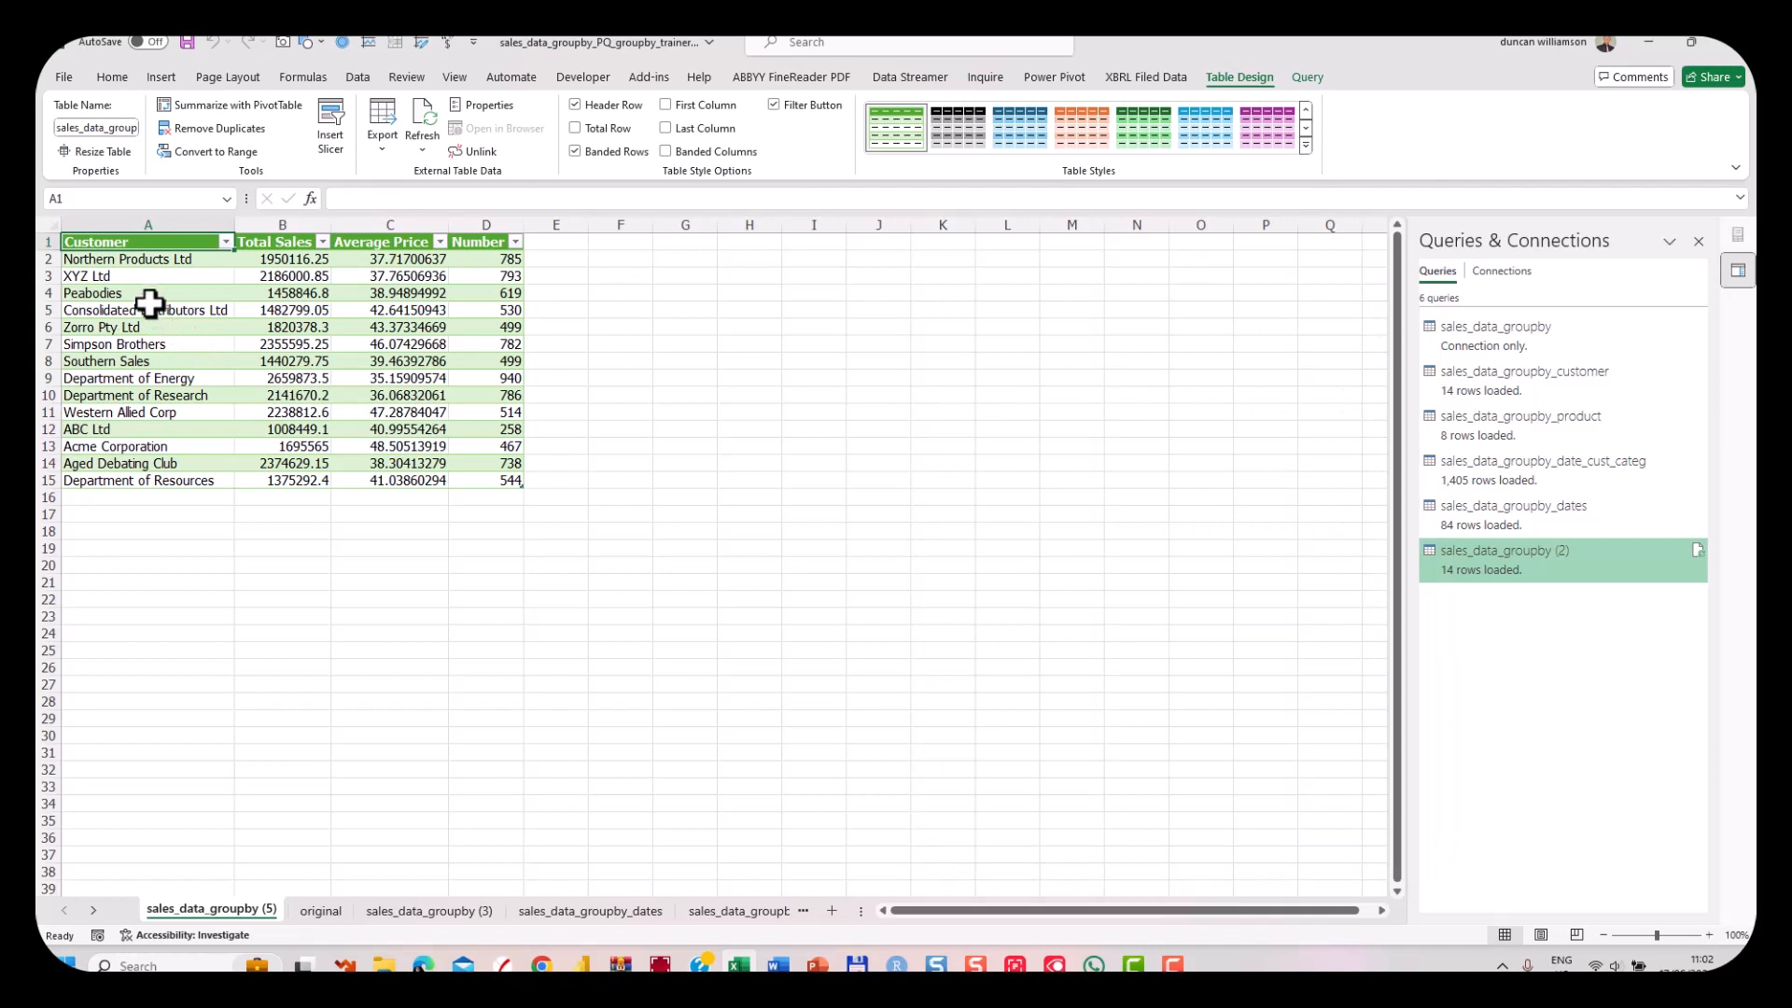
Insert a 2-D clustered column chart of the Customer and Total Sales columns, and position and enlarge it over about F16:M35.
click(179, 245)
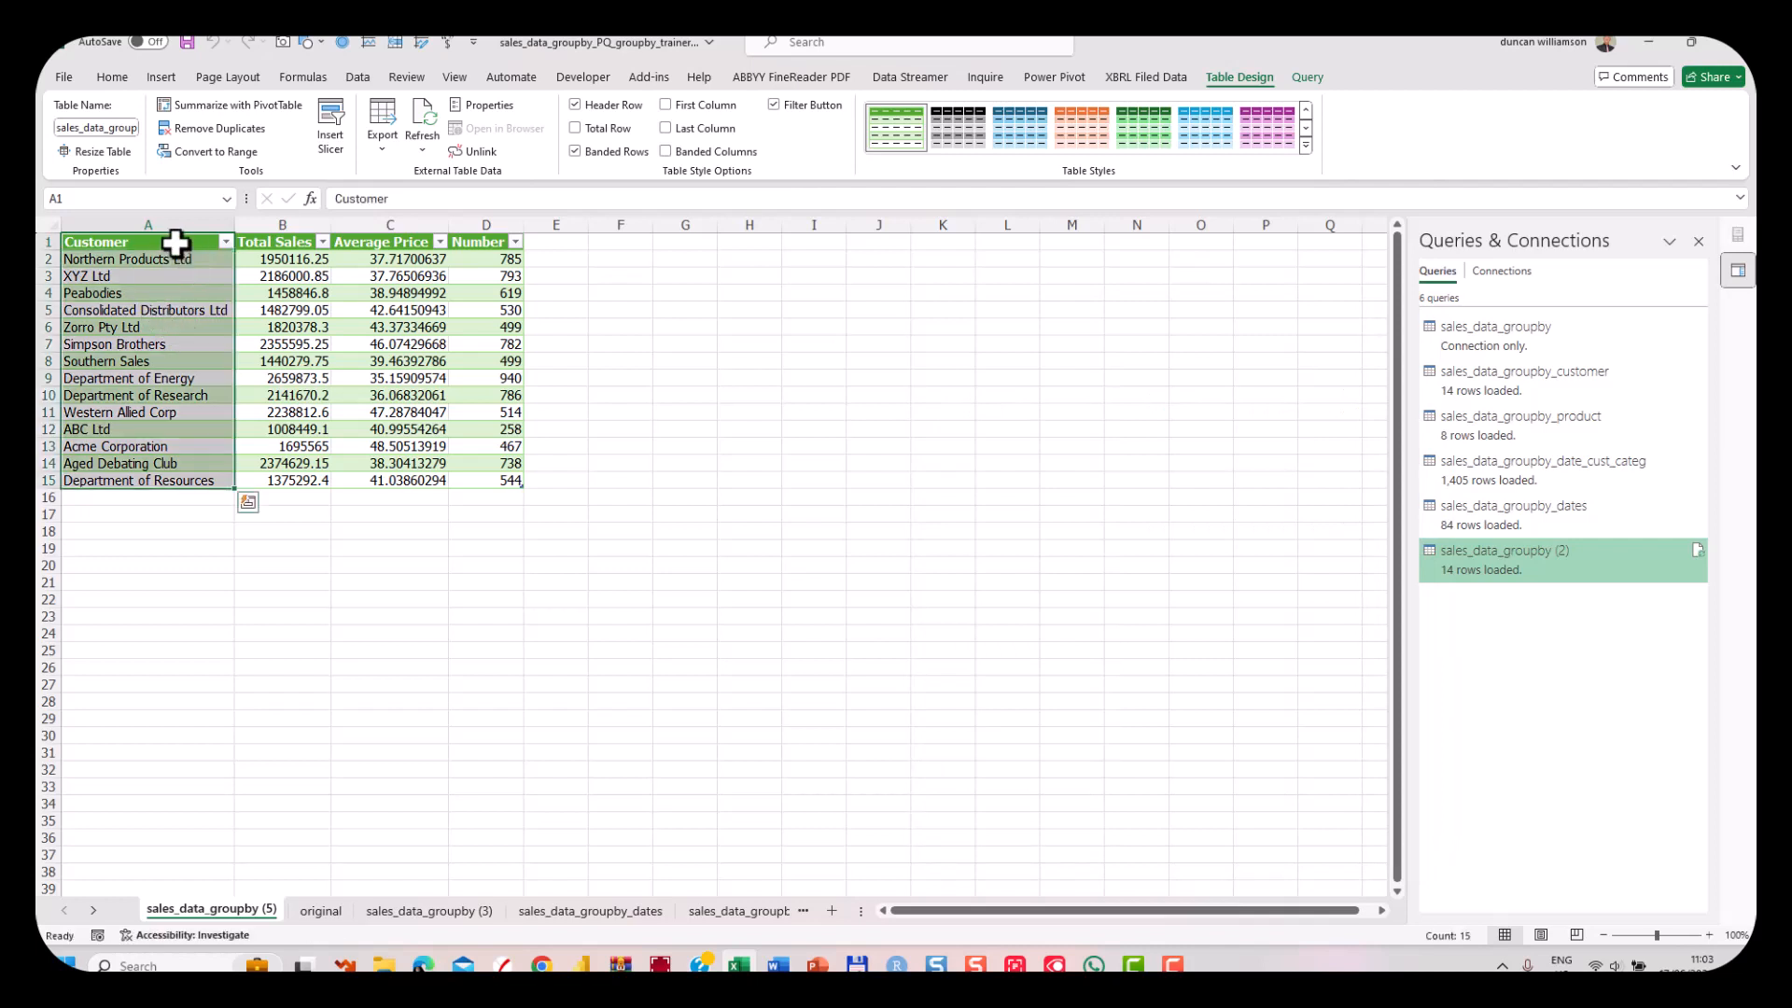
drag(178, 245, 296, 483)
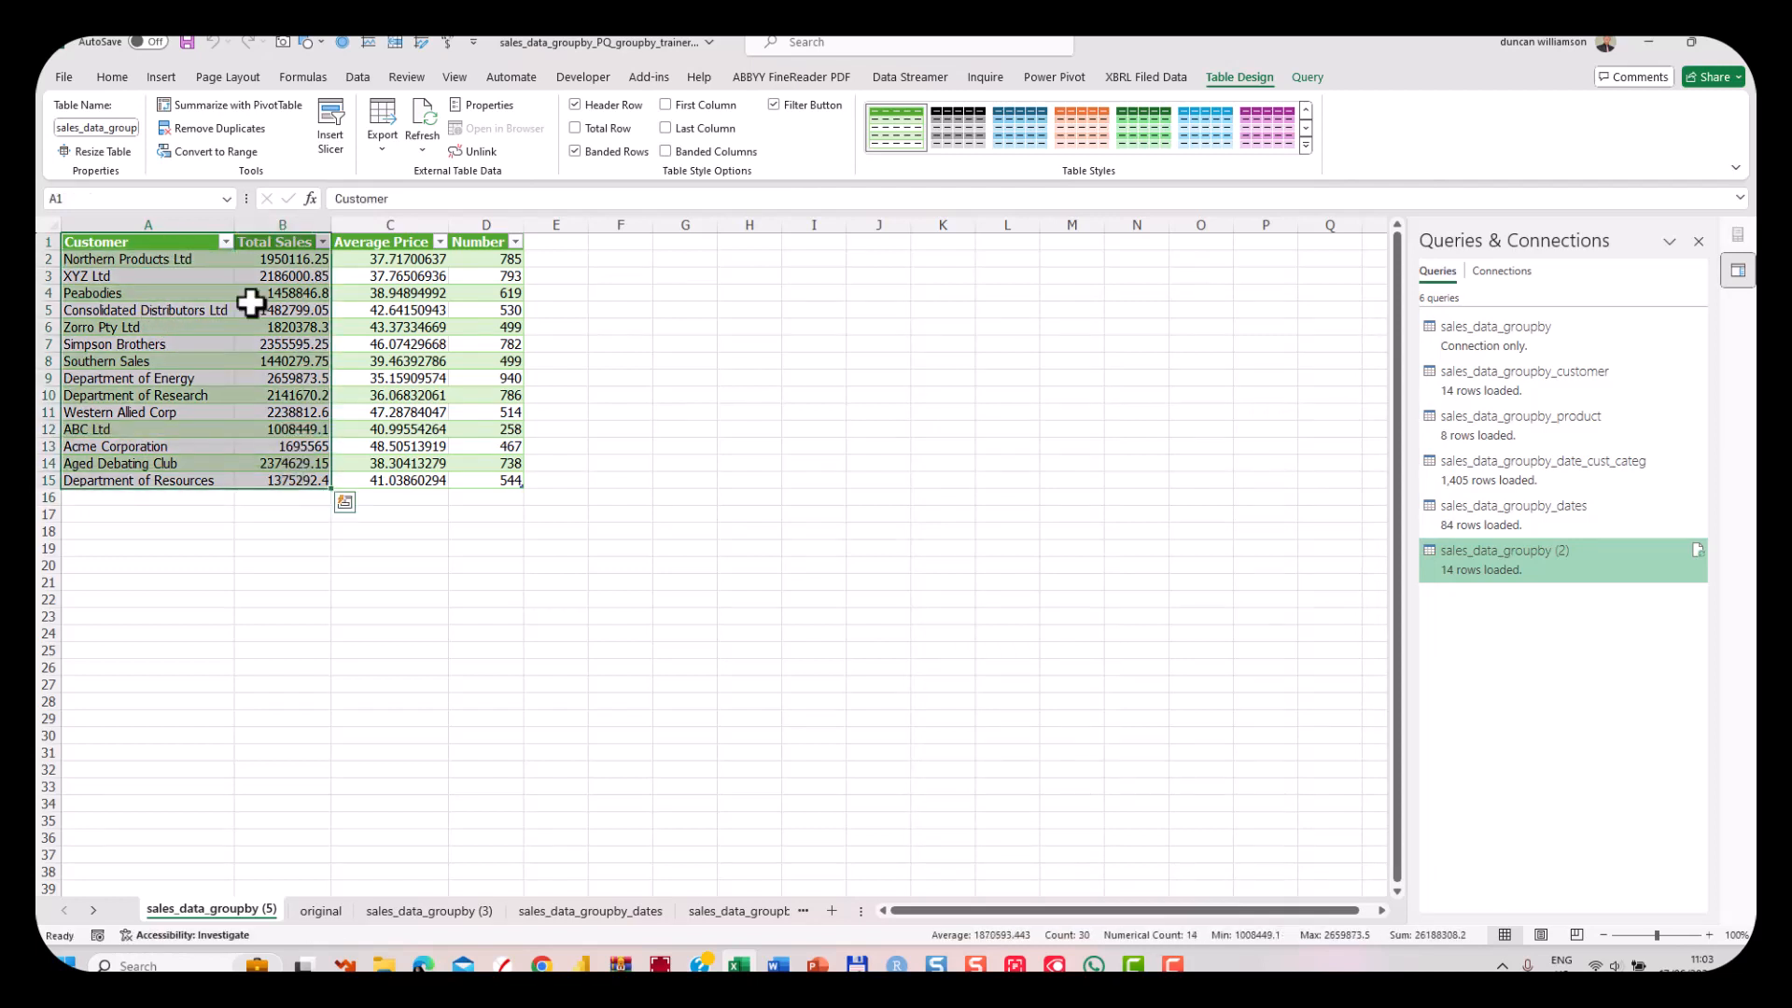
click(158, 77)
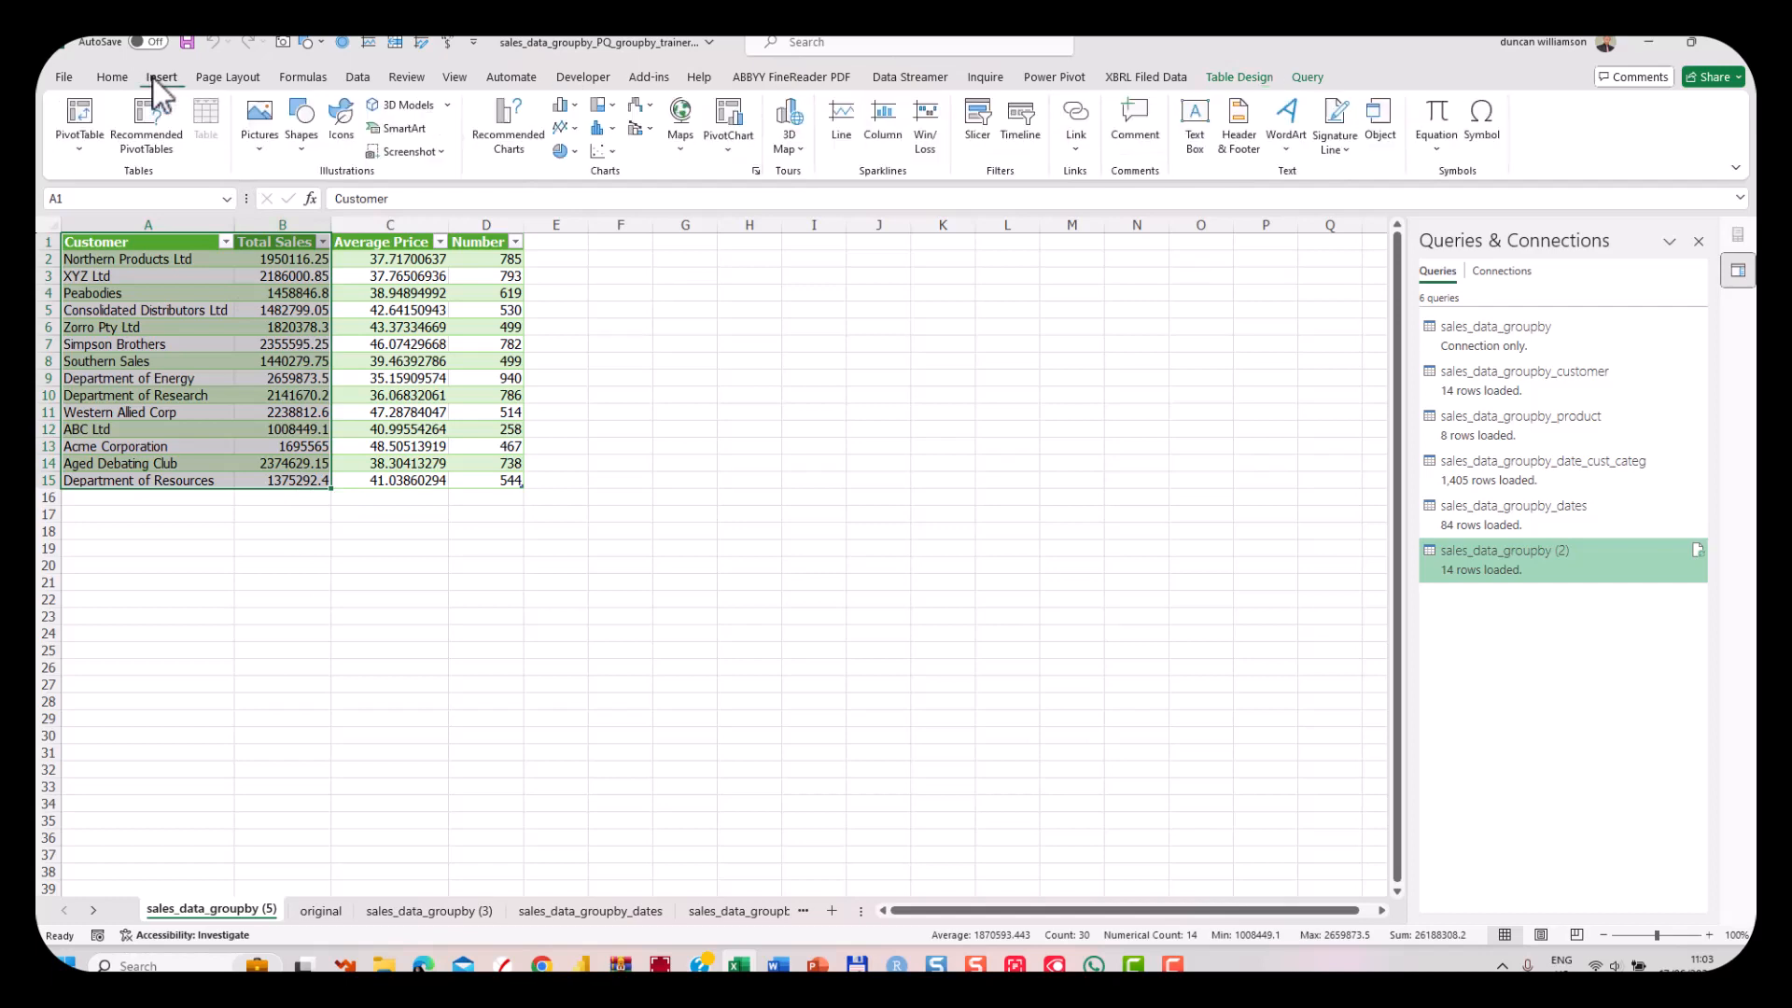
click(566, 110)
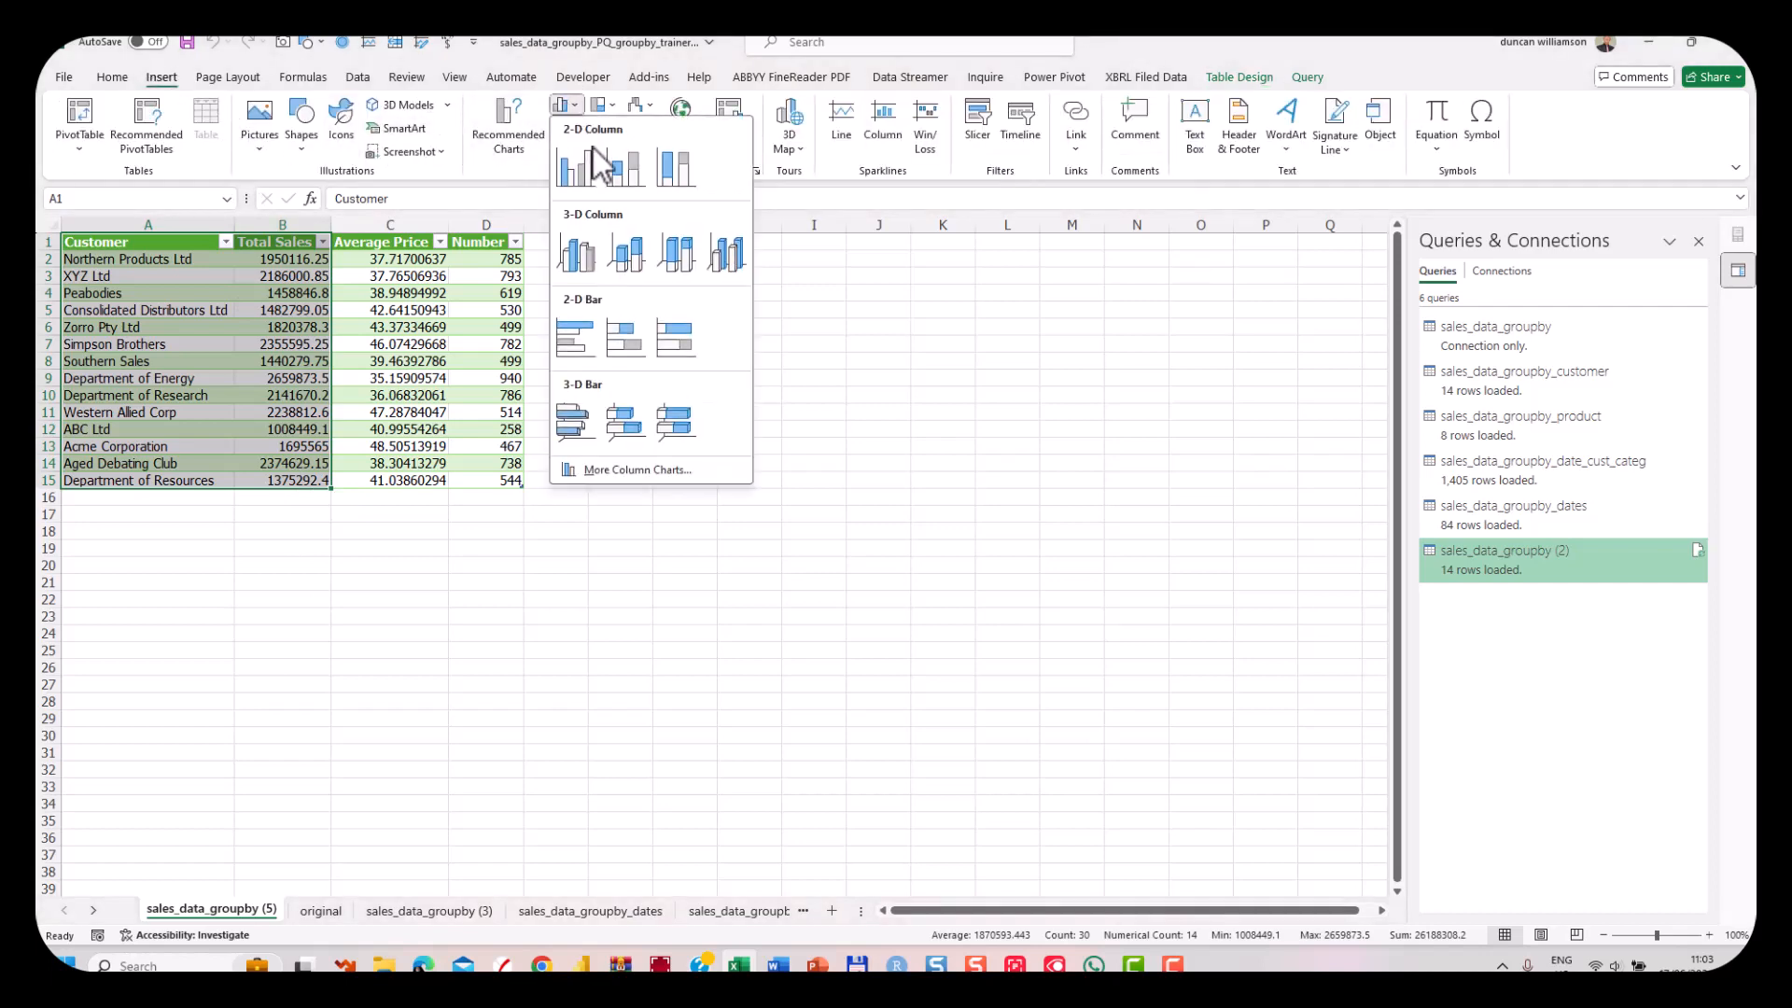
click(582, 168)
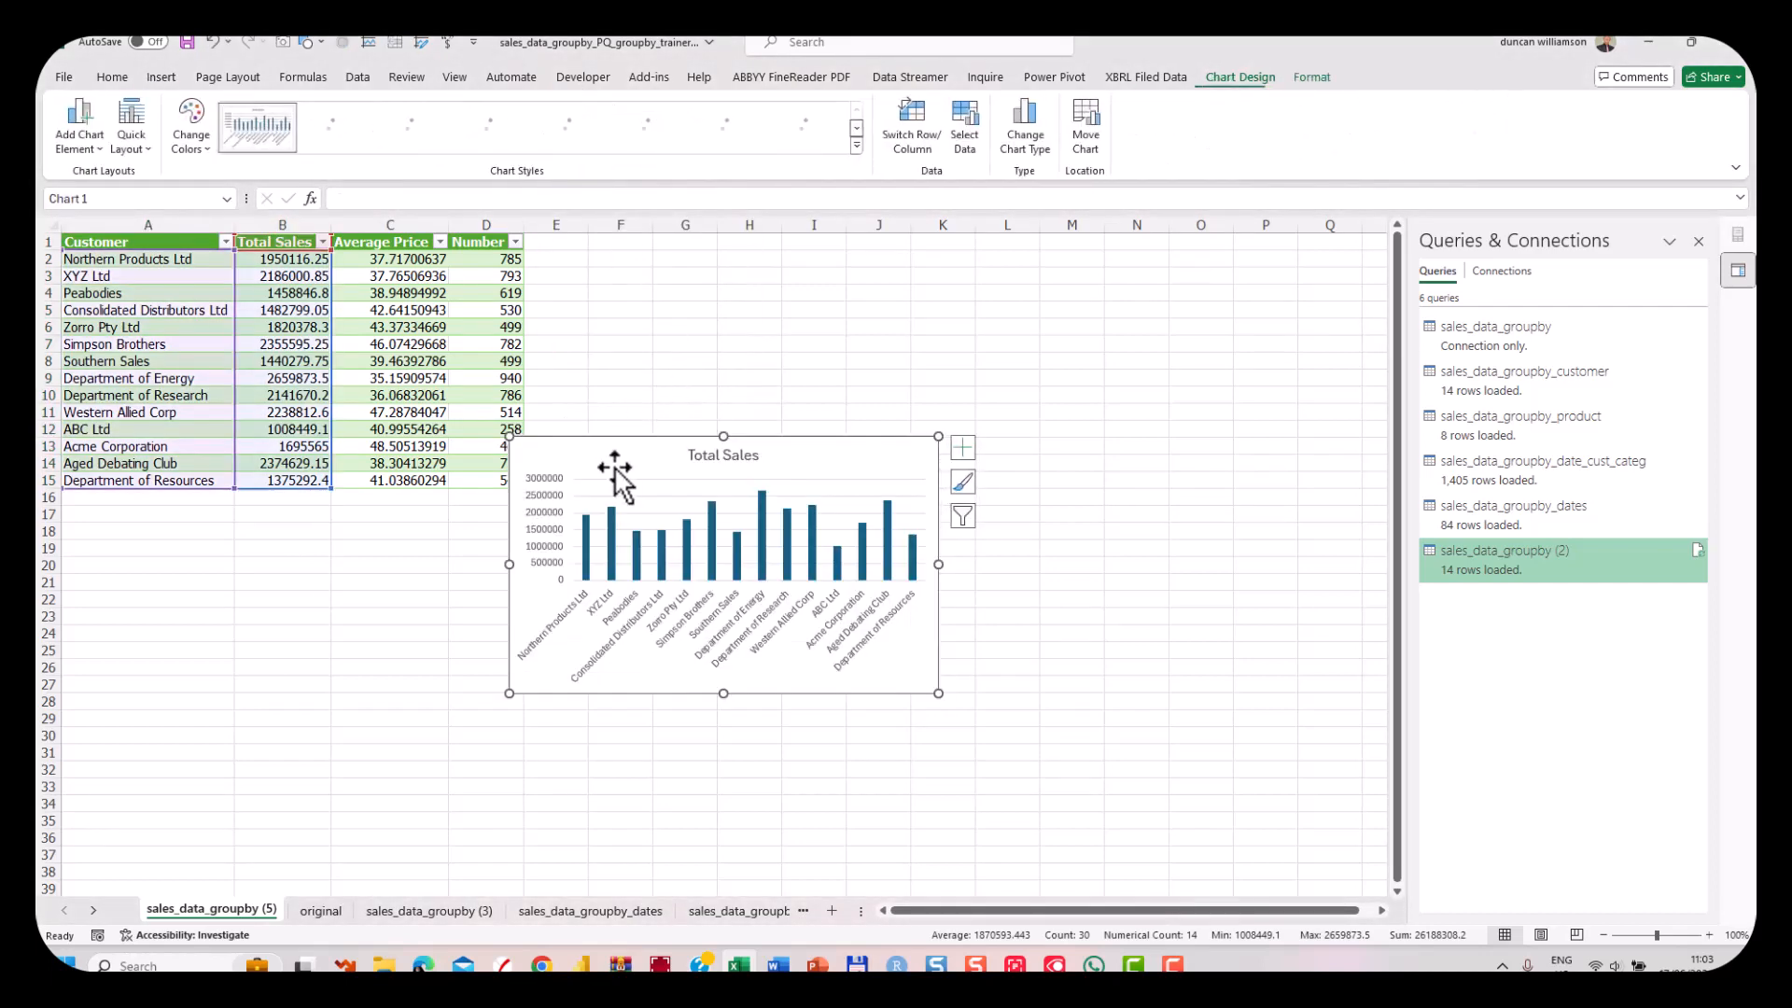
drag(600, 439, 676, 493)
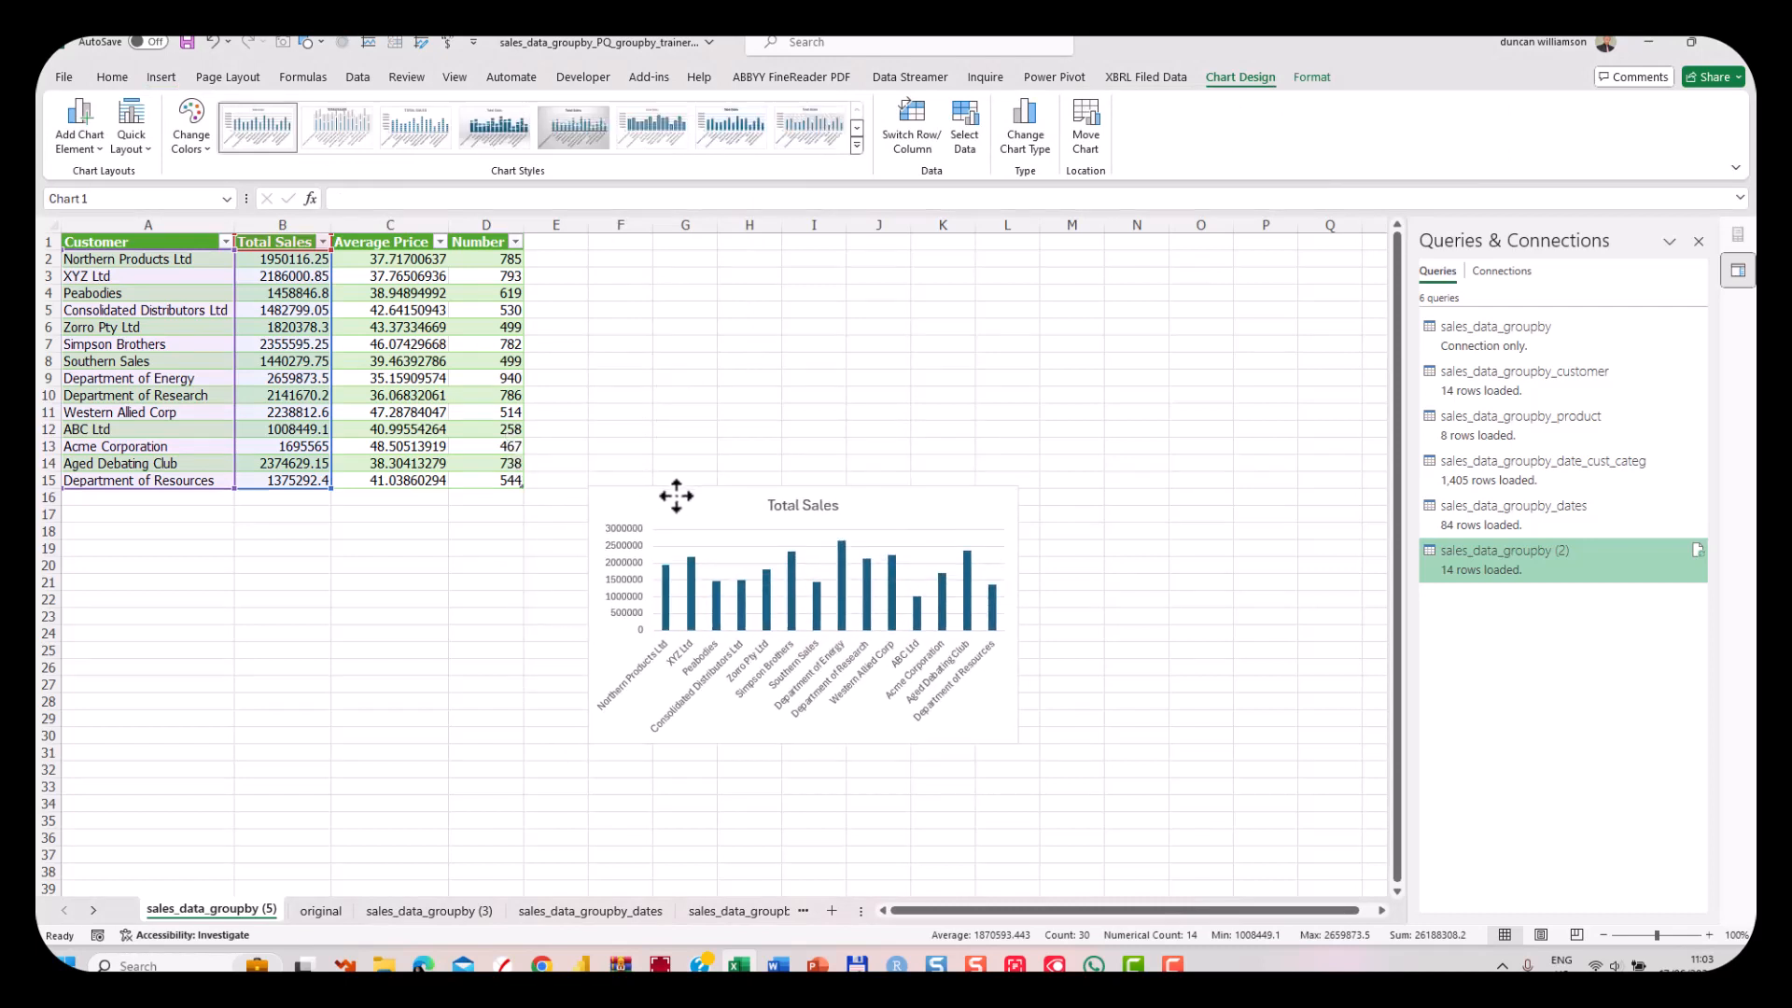
drag(1018, 743, 1097, 823)
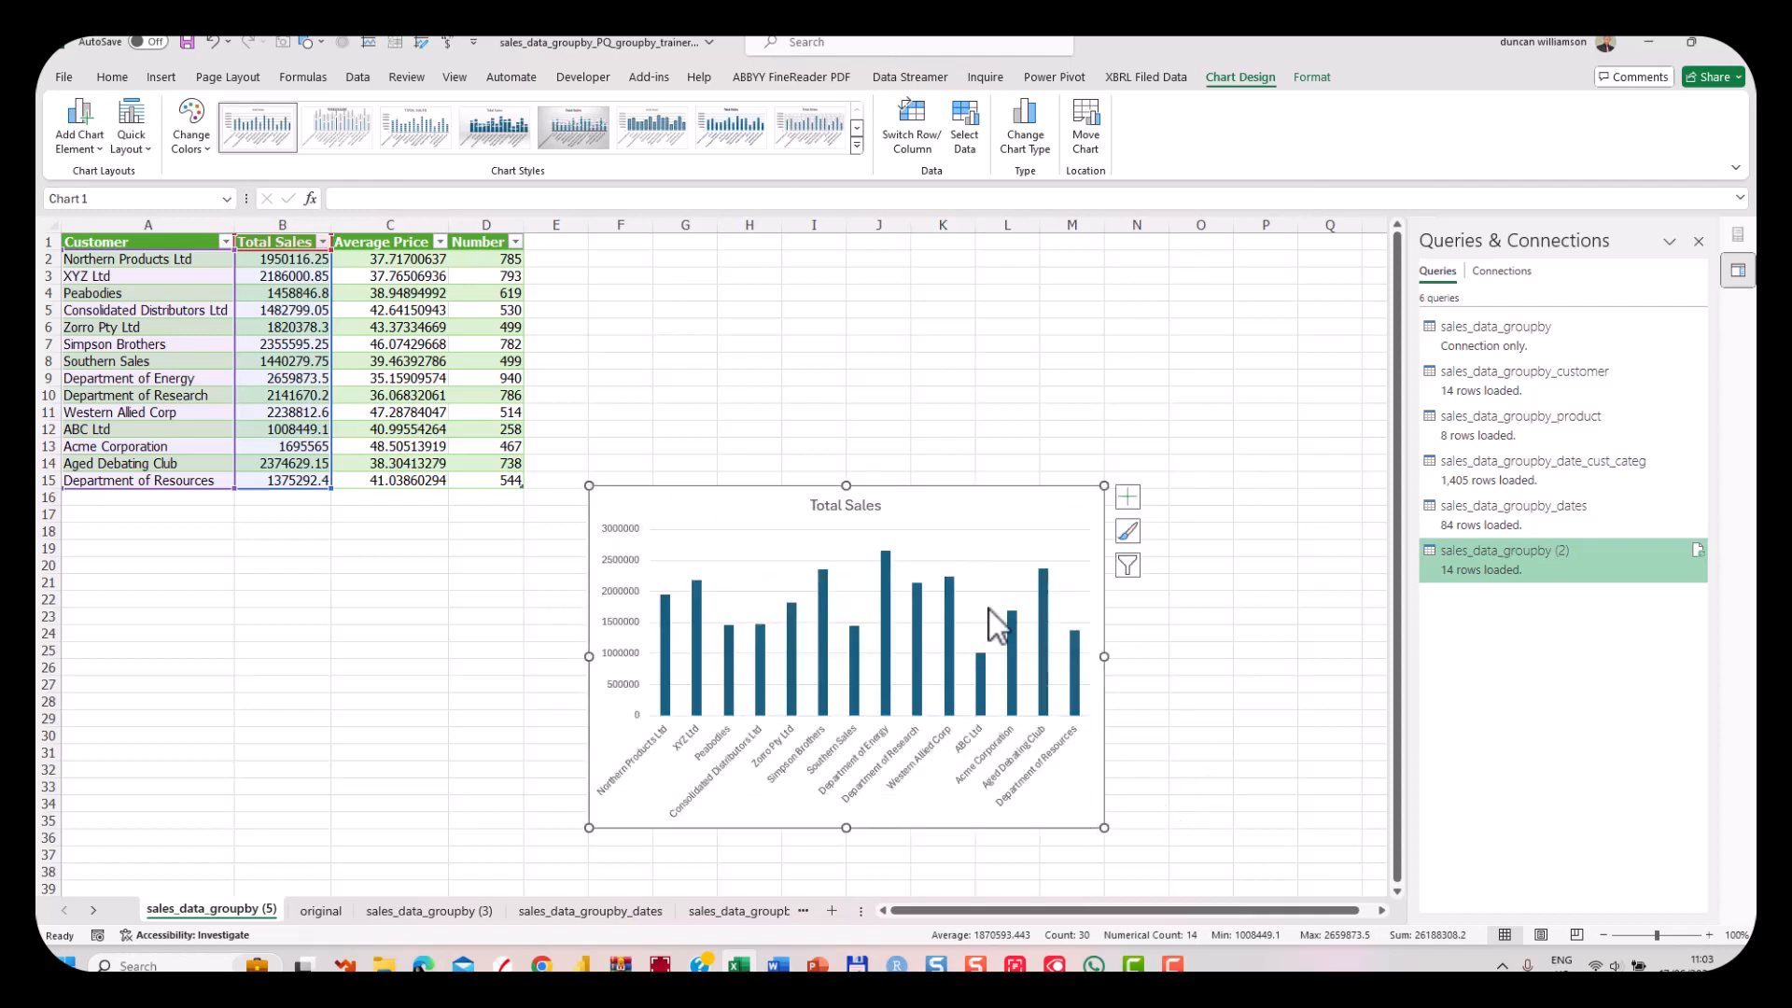
Remove the chart's gridlines and change its title to "Total Sales by Customer".
click(1127, 496)
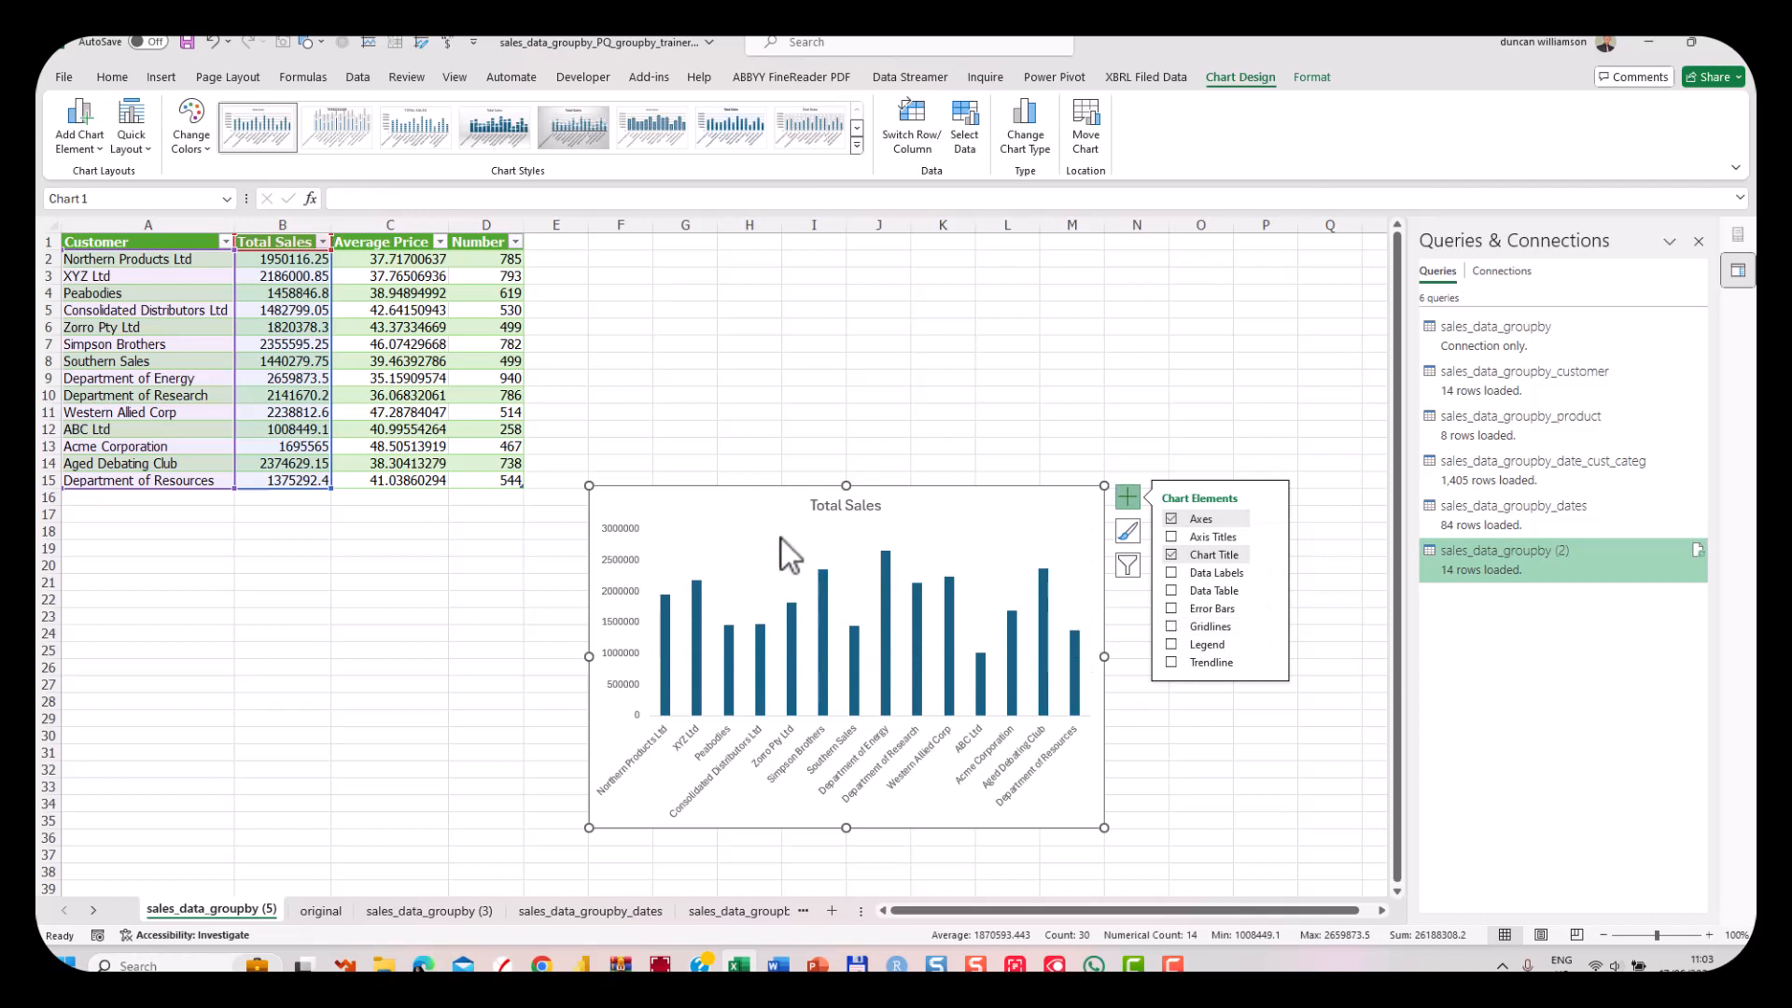
click(851, 505)
click(852, 505)
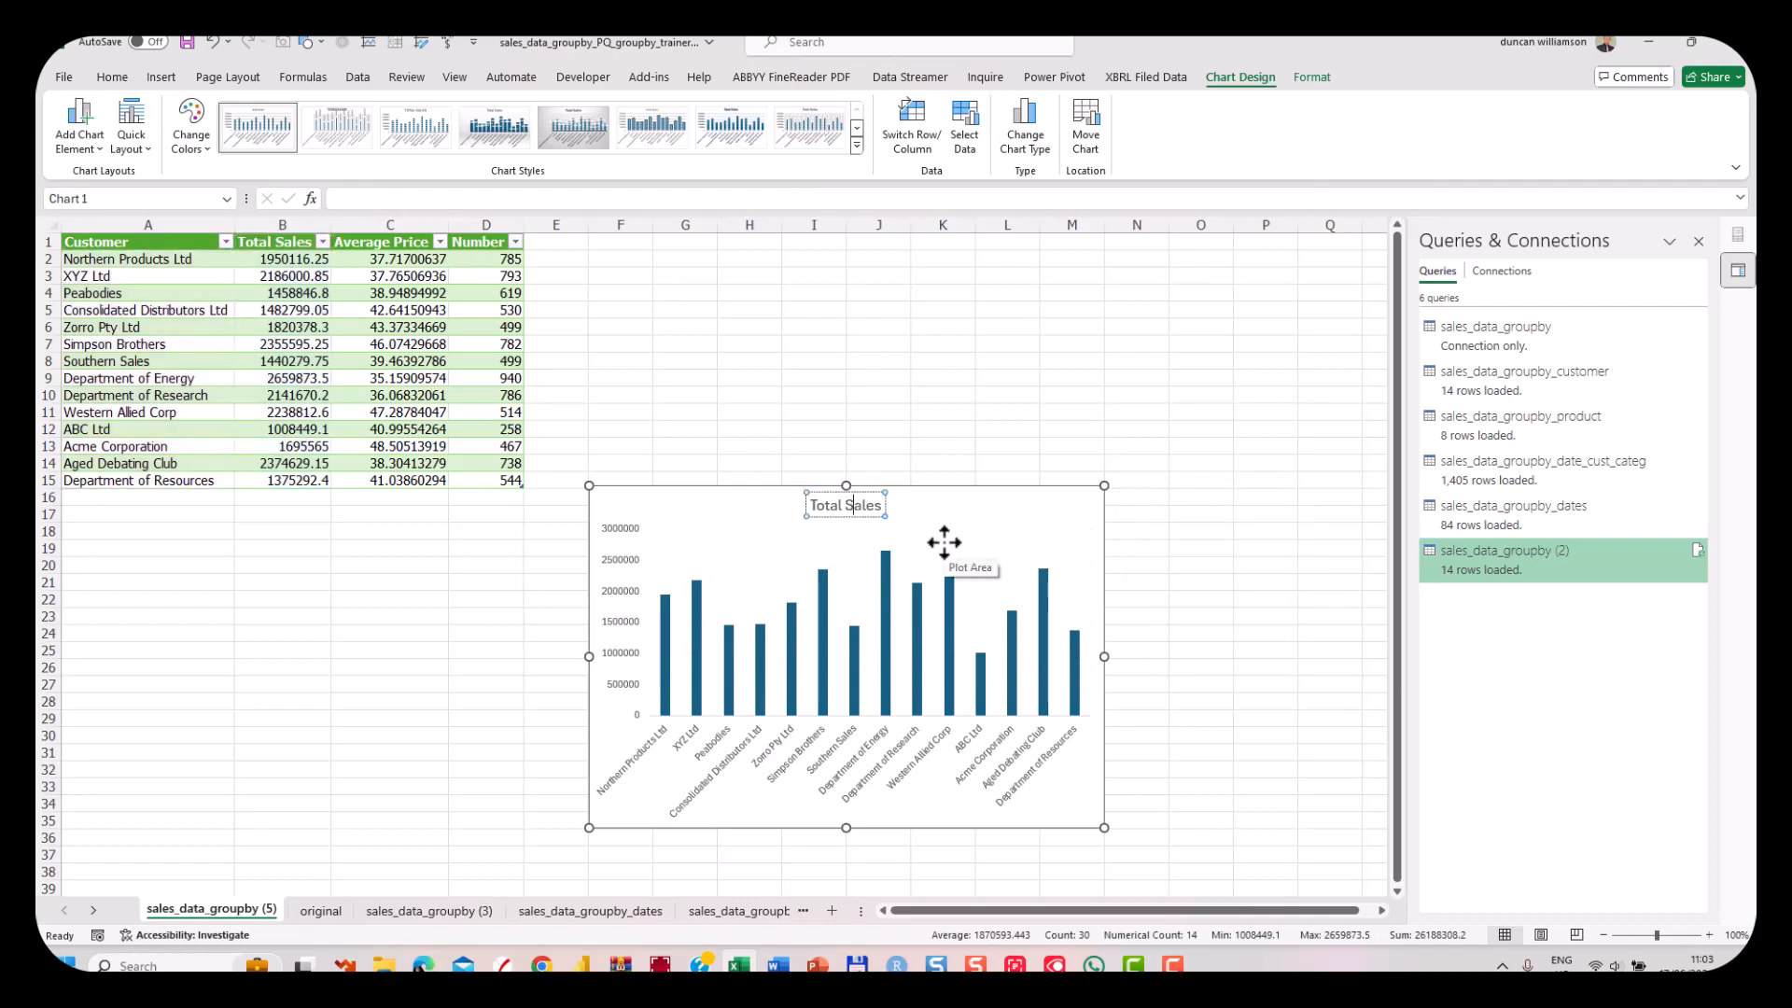
text(by)
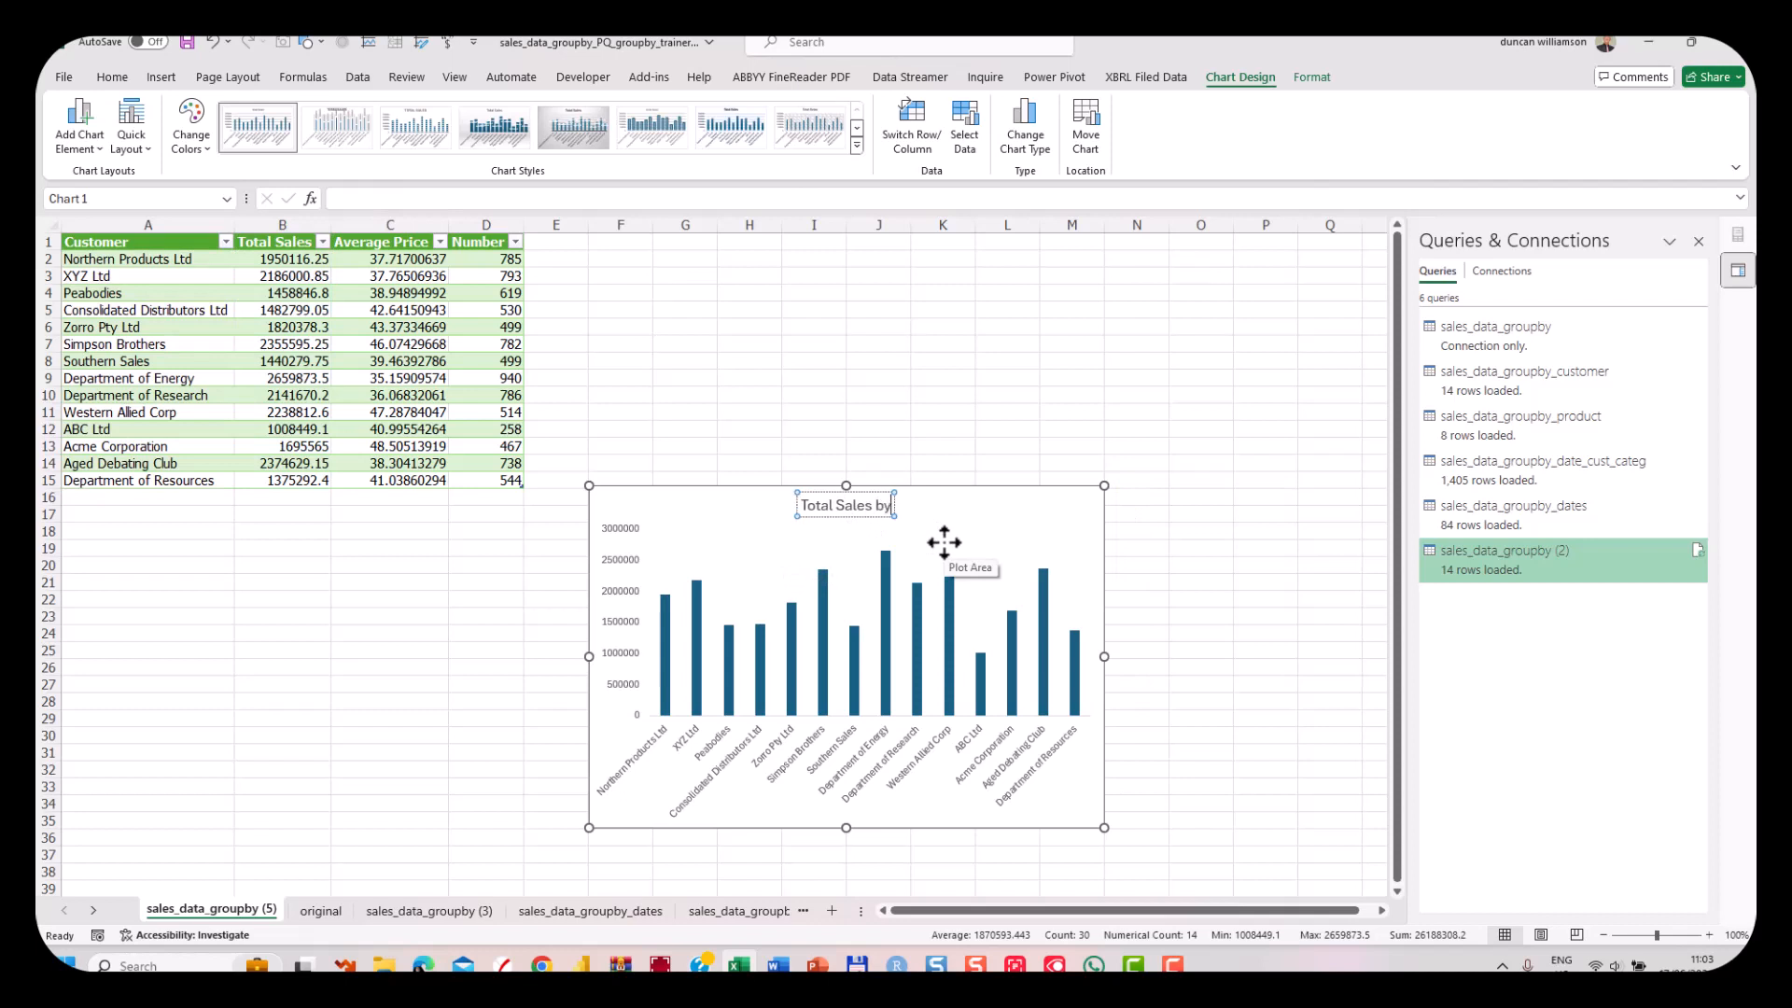
text( Customer)
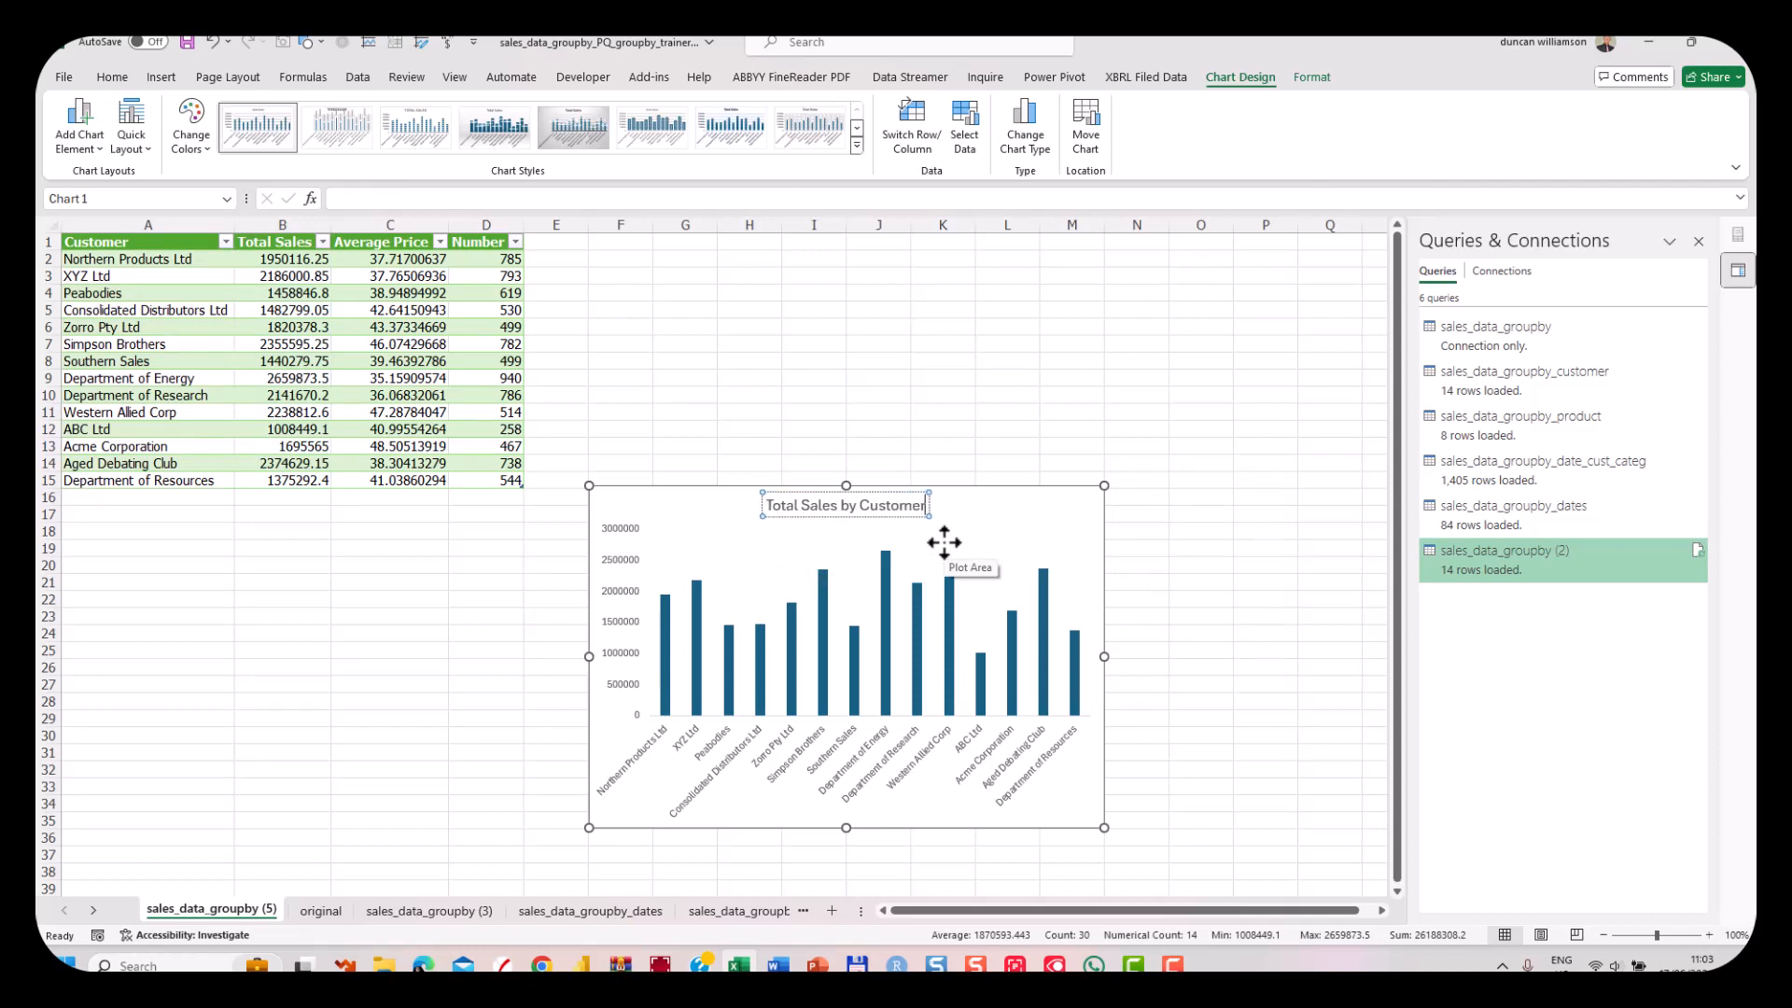
Duplicate the chart directly beside the original and change the copy's data series to the Average Price column.
click(702, 494)
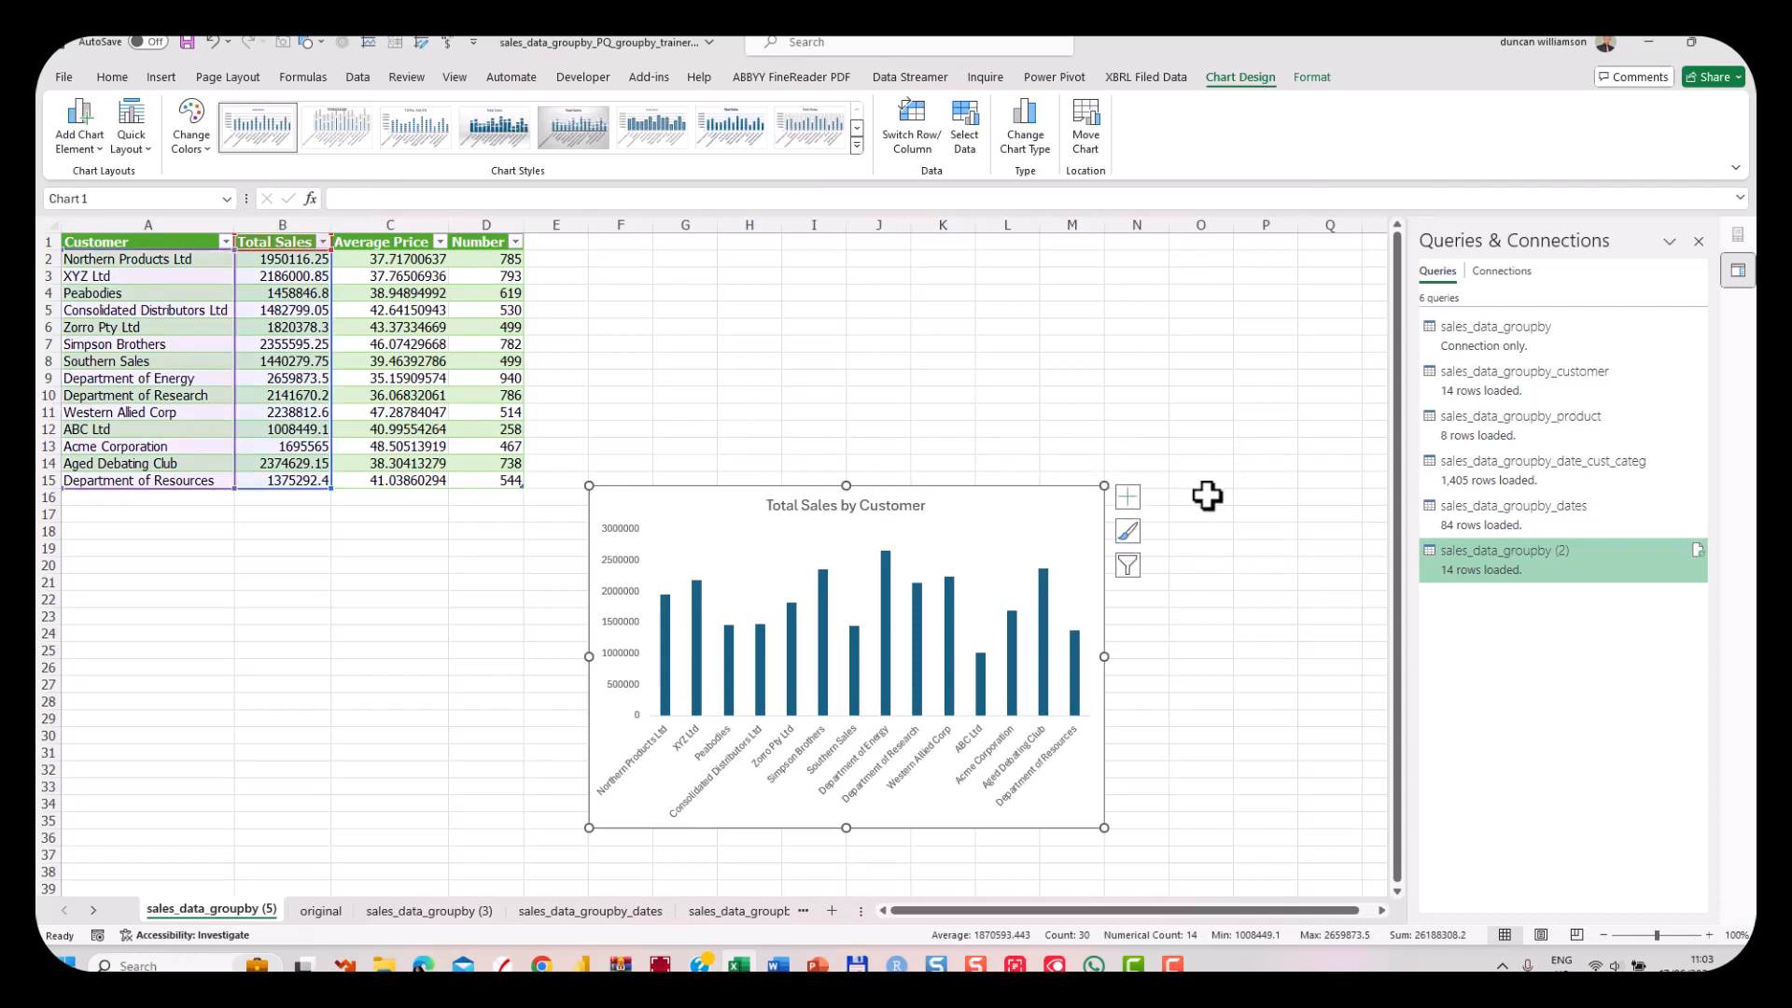
click(1159, 497)
key(ctrl+v)
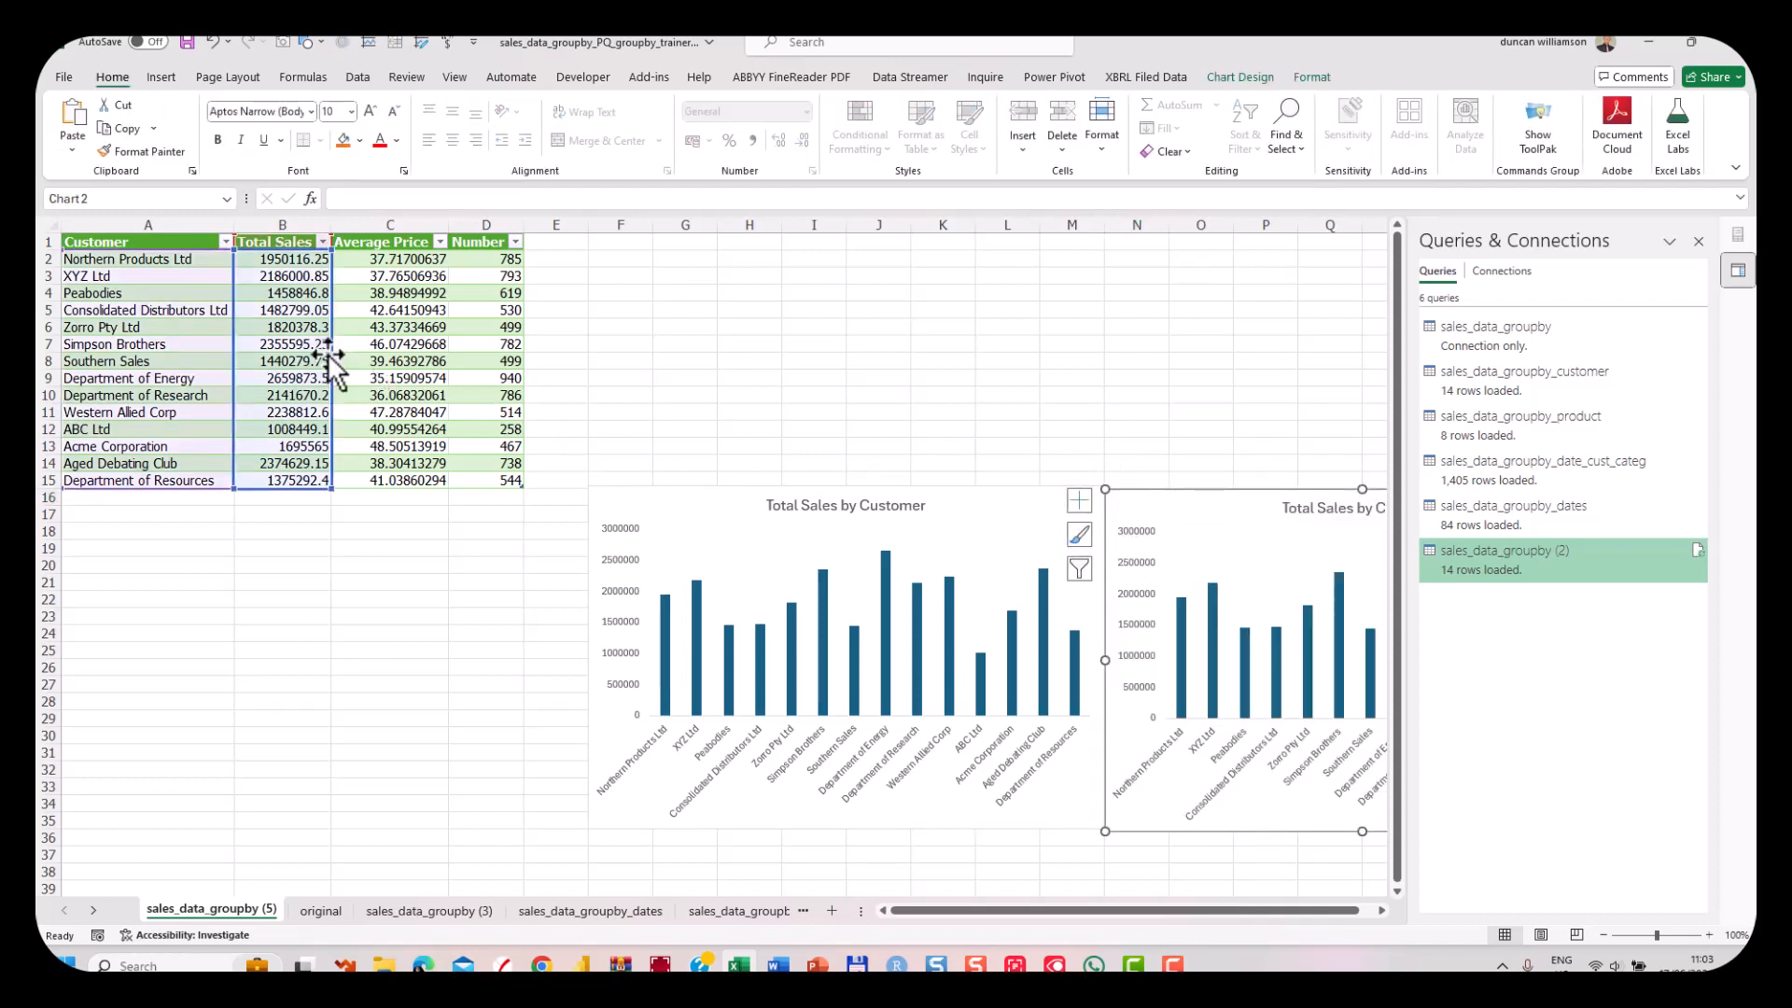
drag(333, 364, 349, 368)
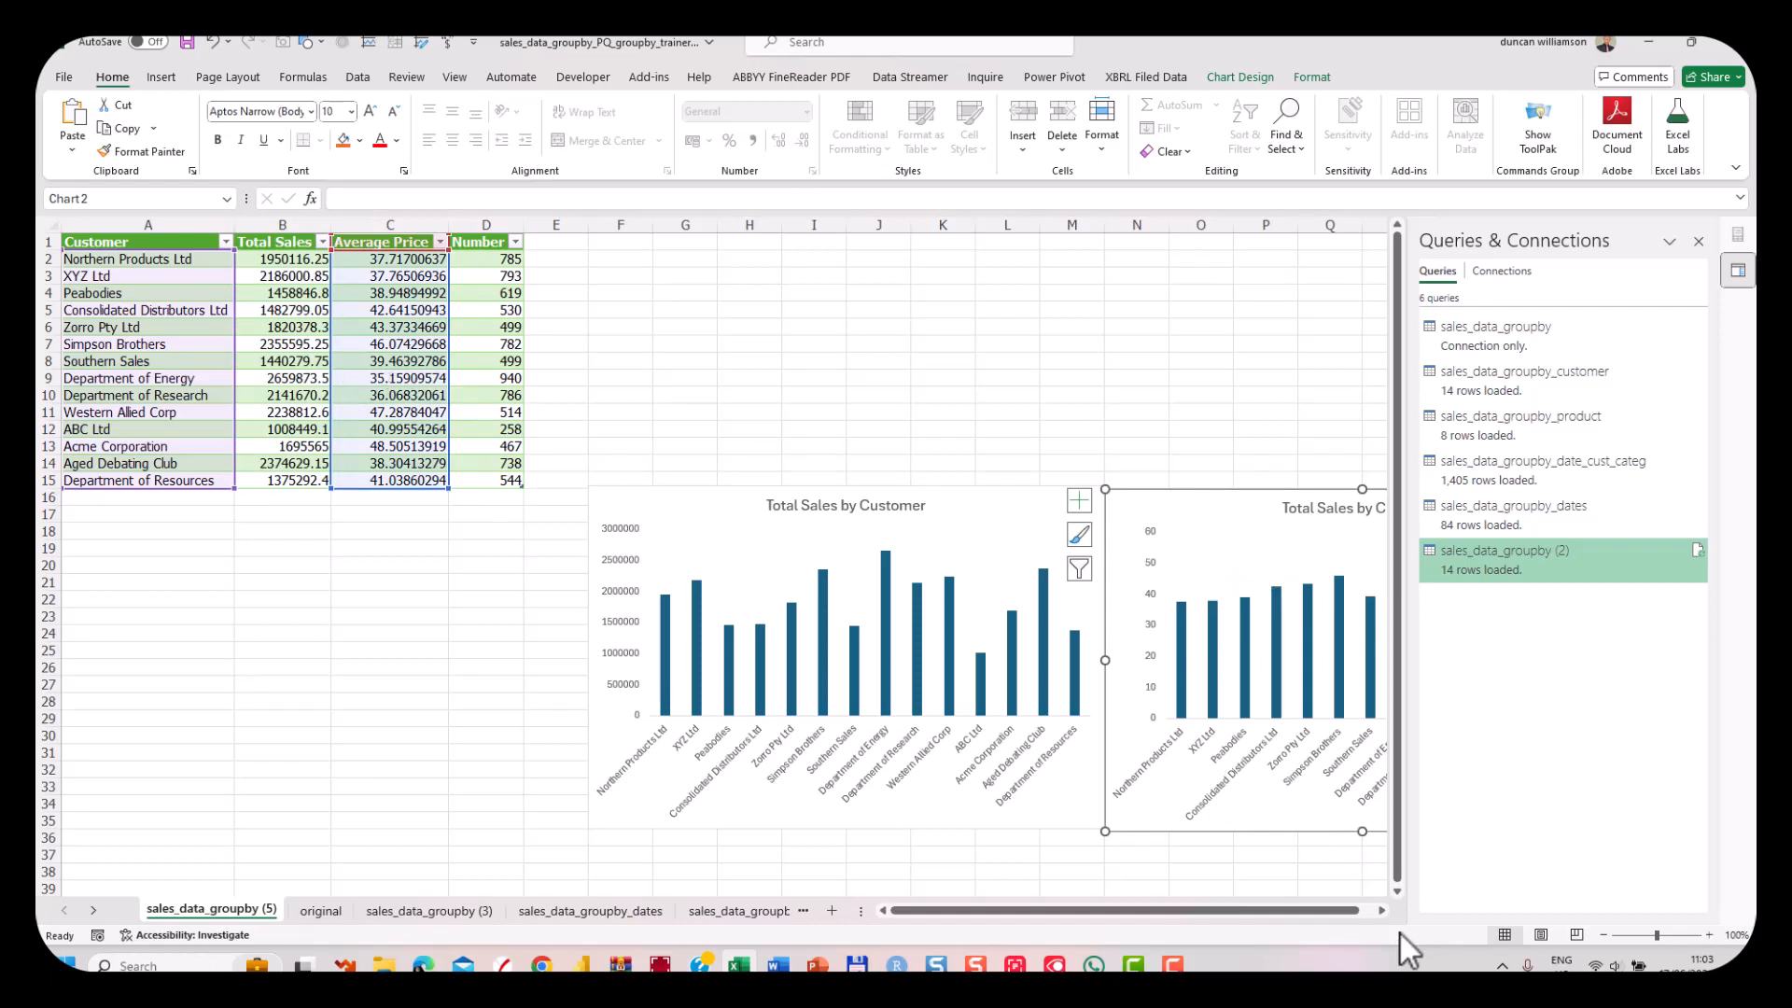
Add the Number column, including its header, to the copied chart as a second data series.
click(1383, 911)
click(1383, 911)
click(1383, 911)
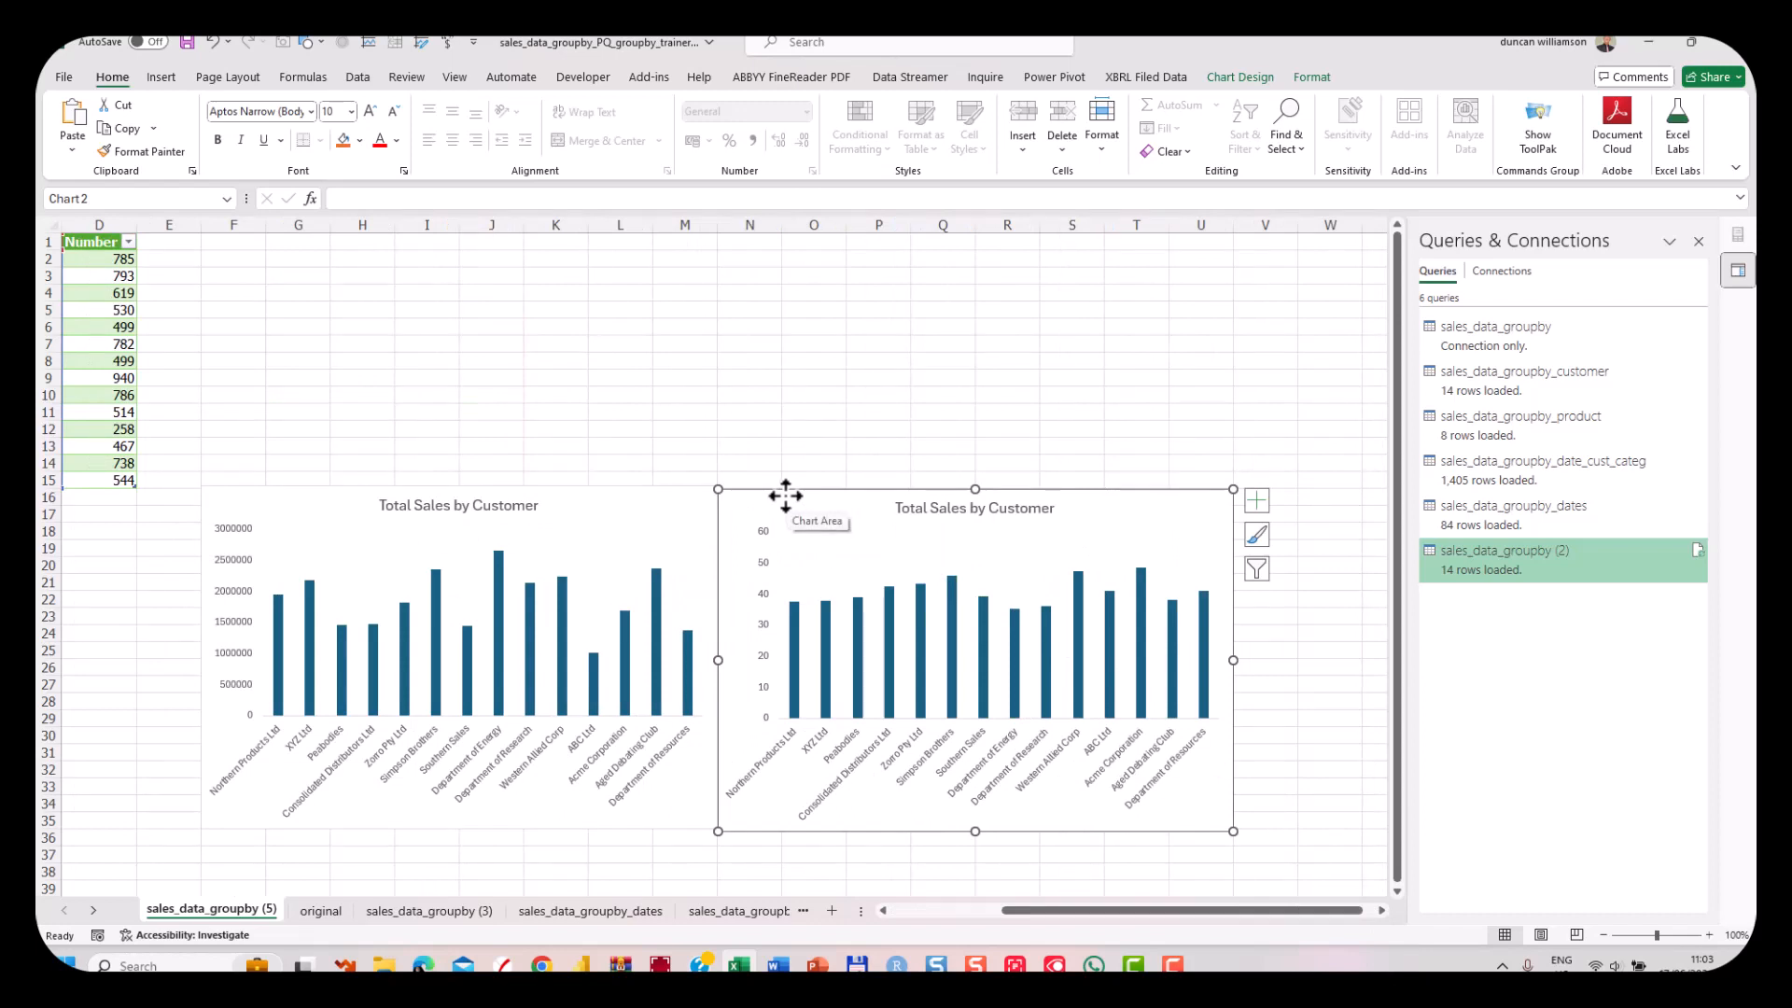
drag(84, 243, 107, 477)
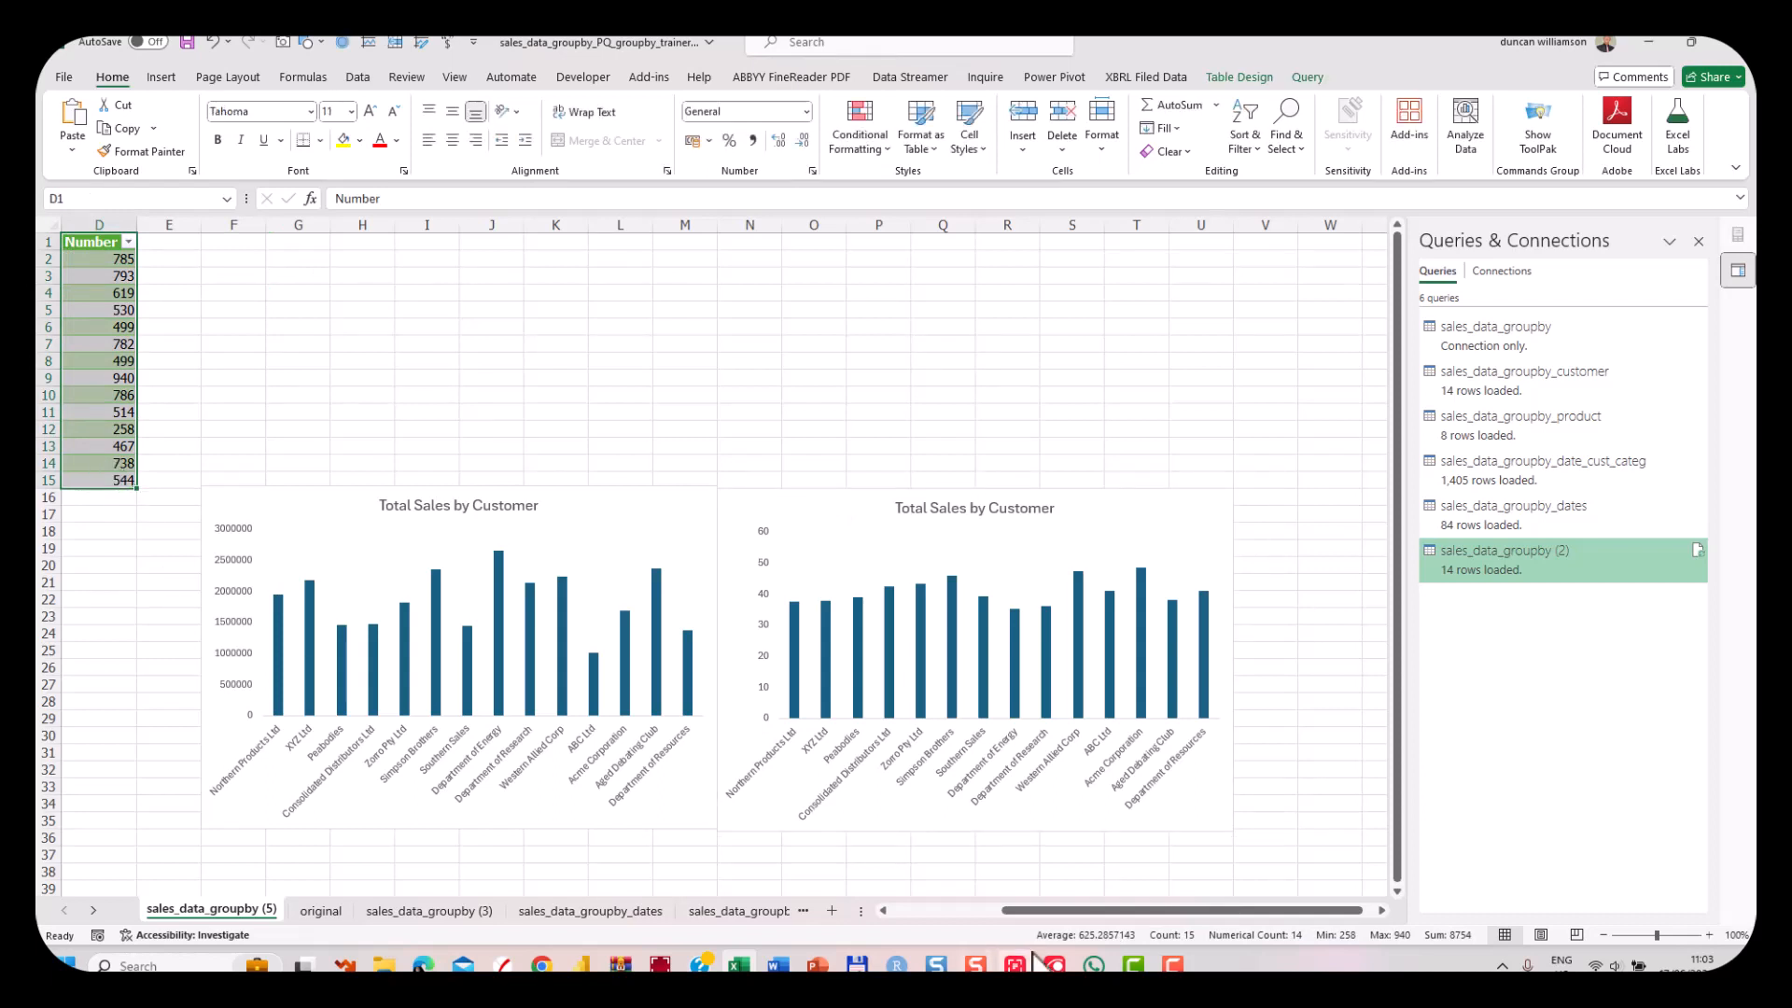
key(ctrl+c)
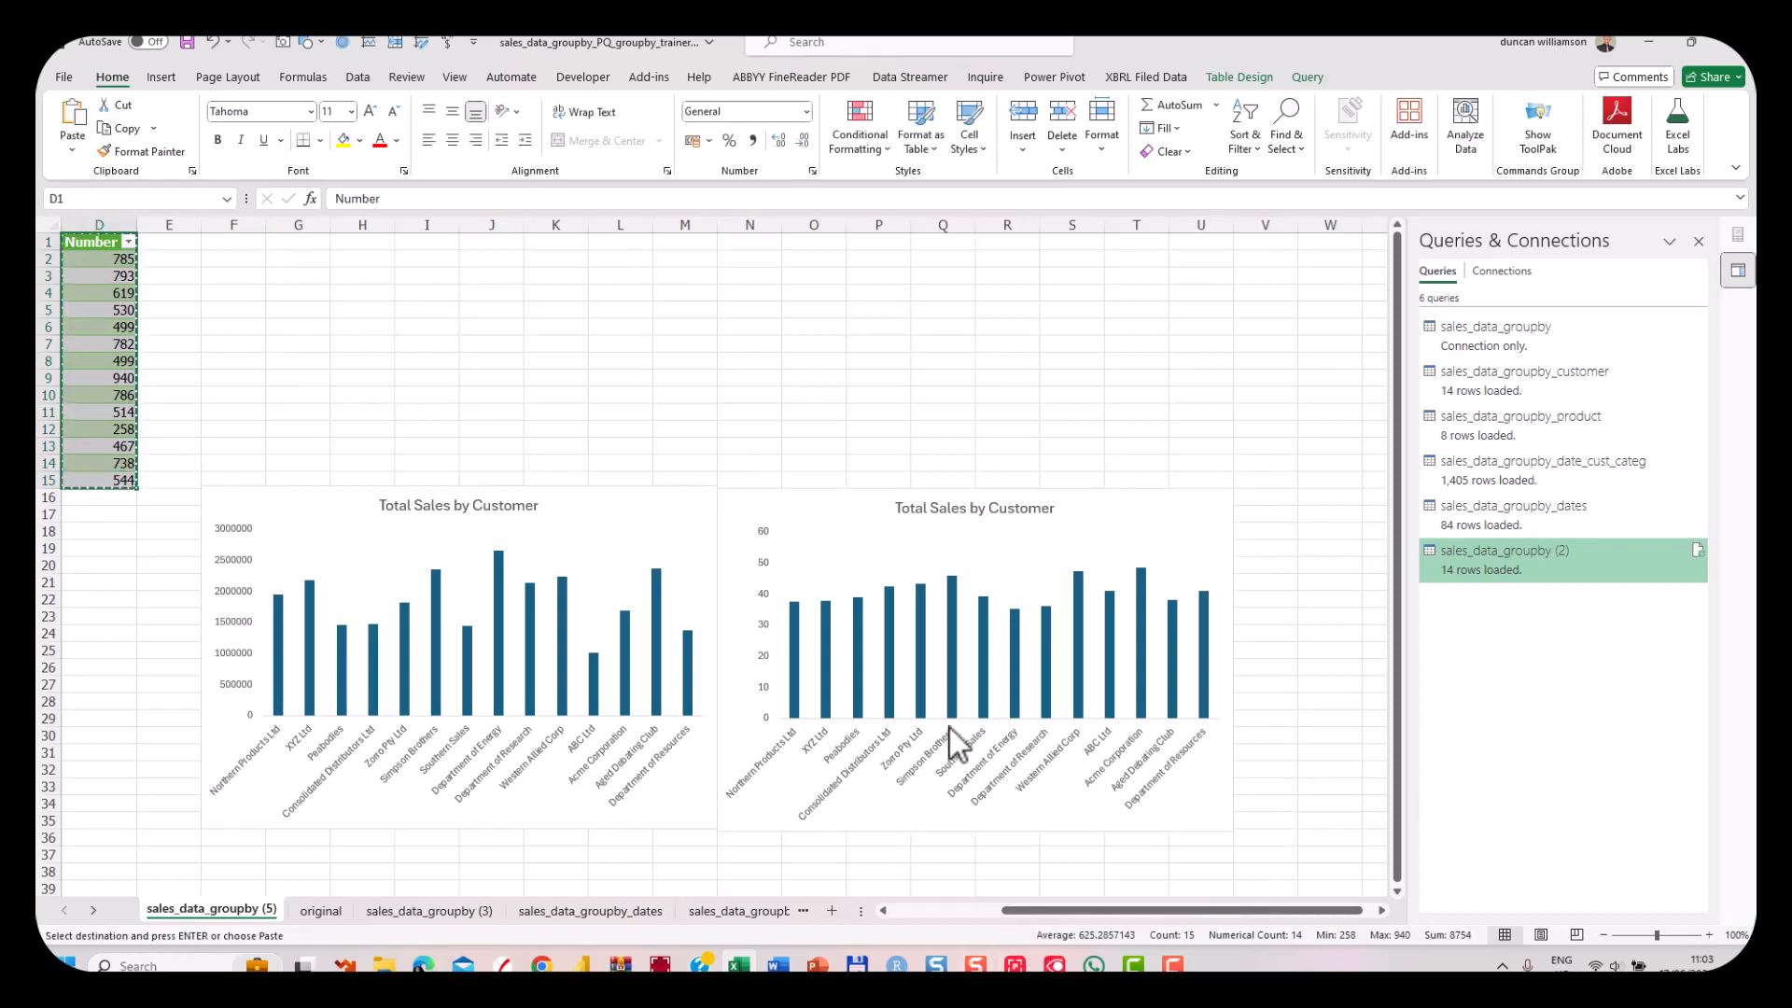
click(815, 495)
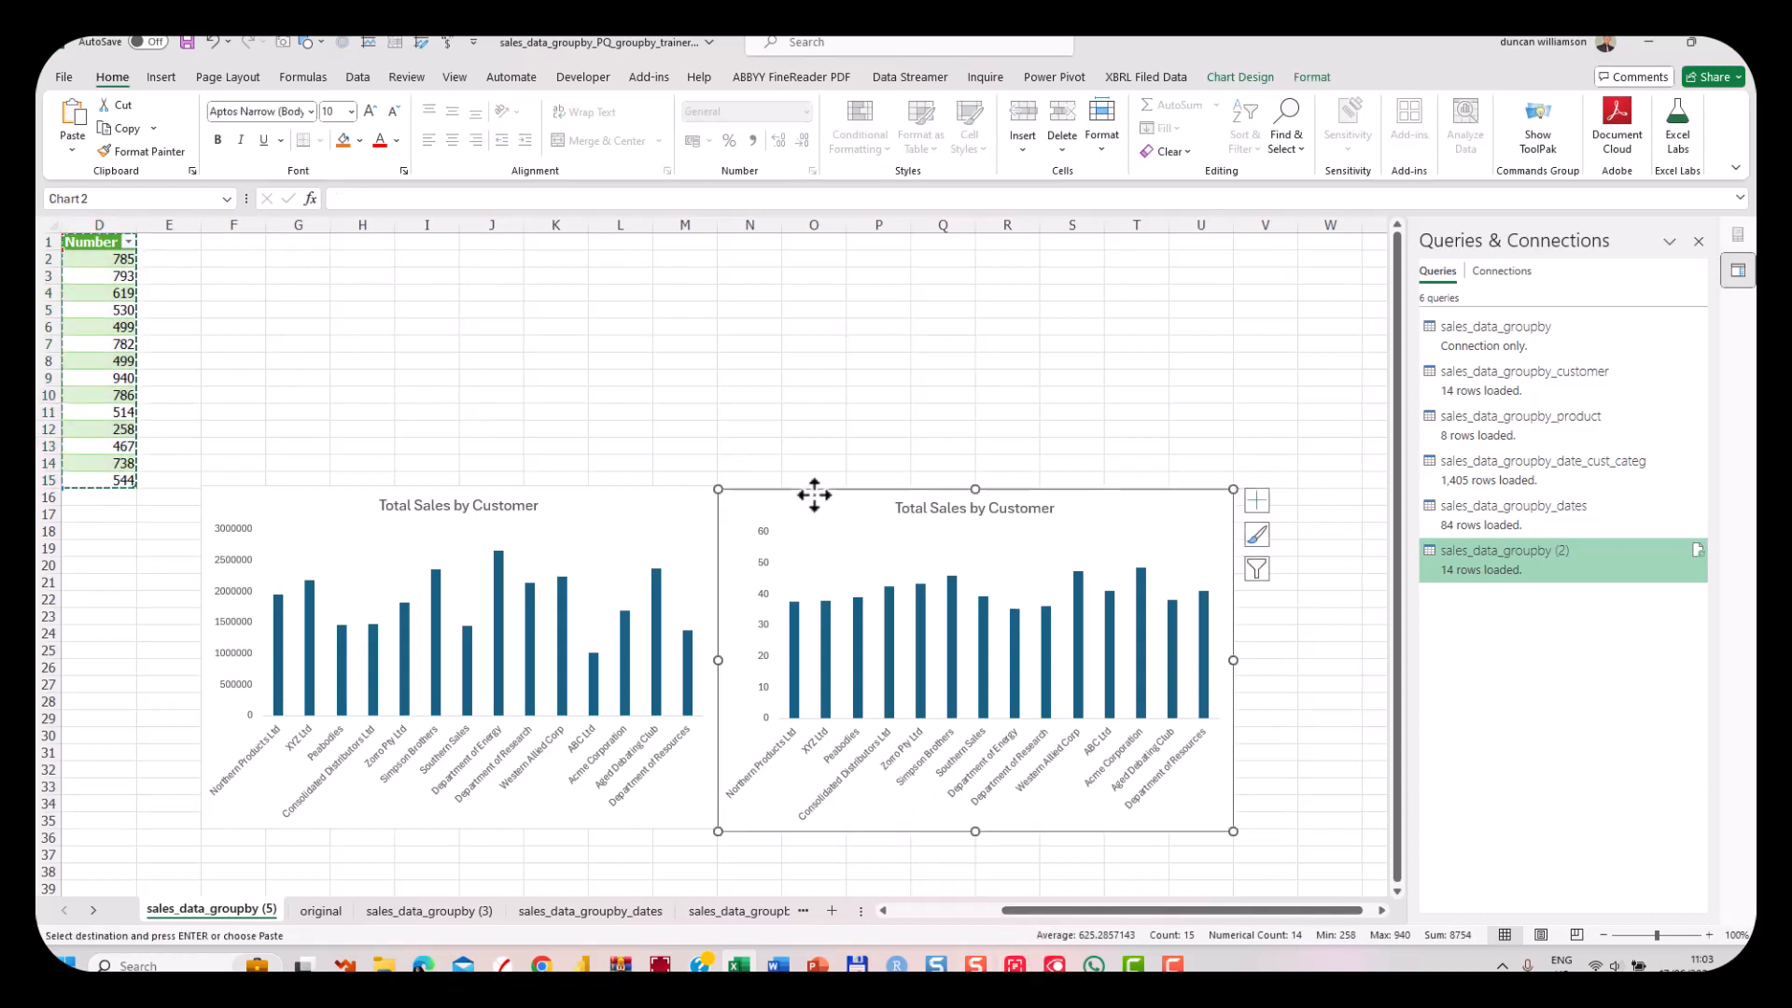
key(ctrl+v)
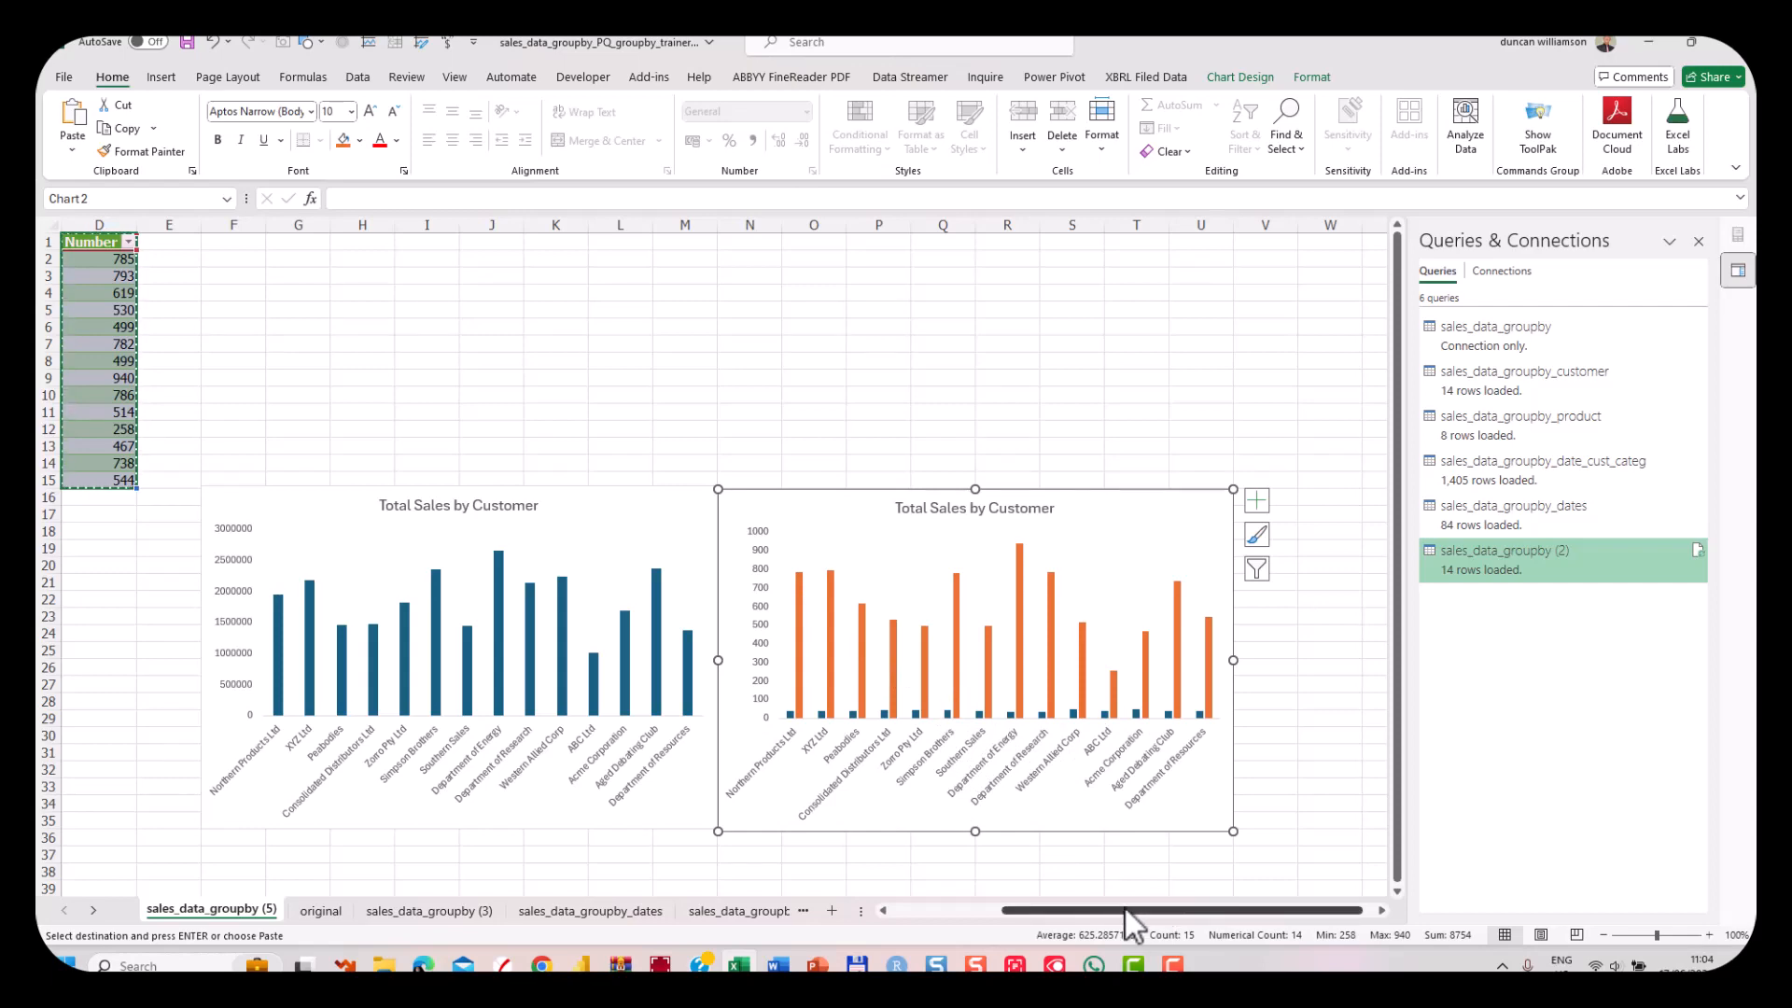
Make the copied chart a combo chart with Average Price as a line on the secondary axis and Number as clustered columns.
drag(1124, 909, 1018, 910)
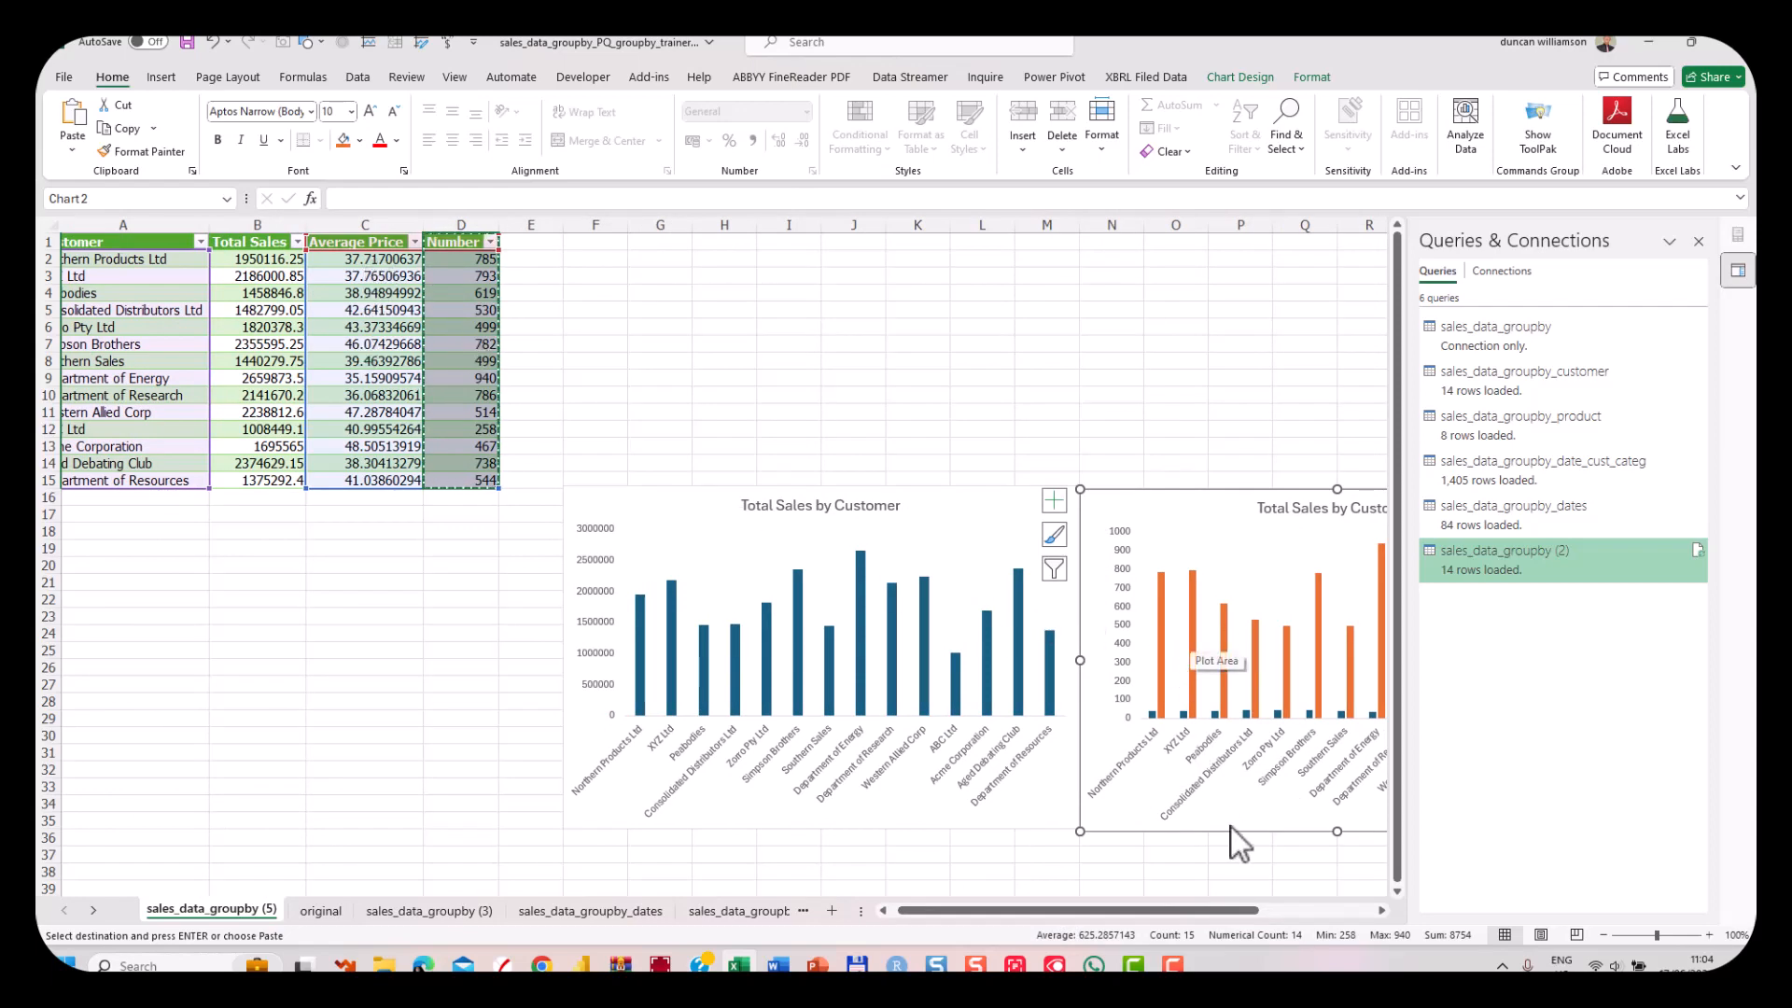
click(1385, 911)
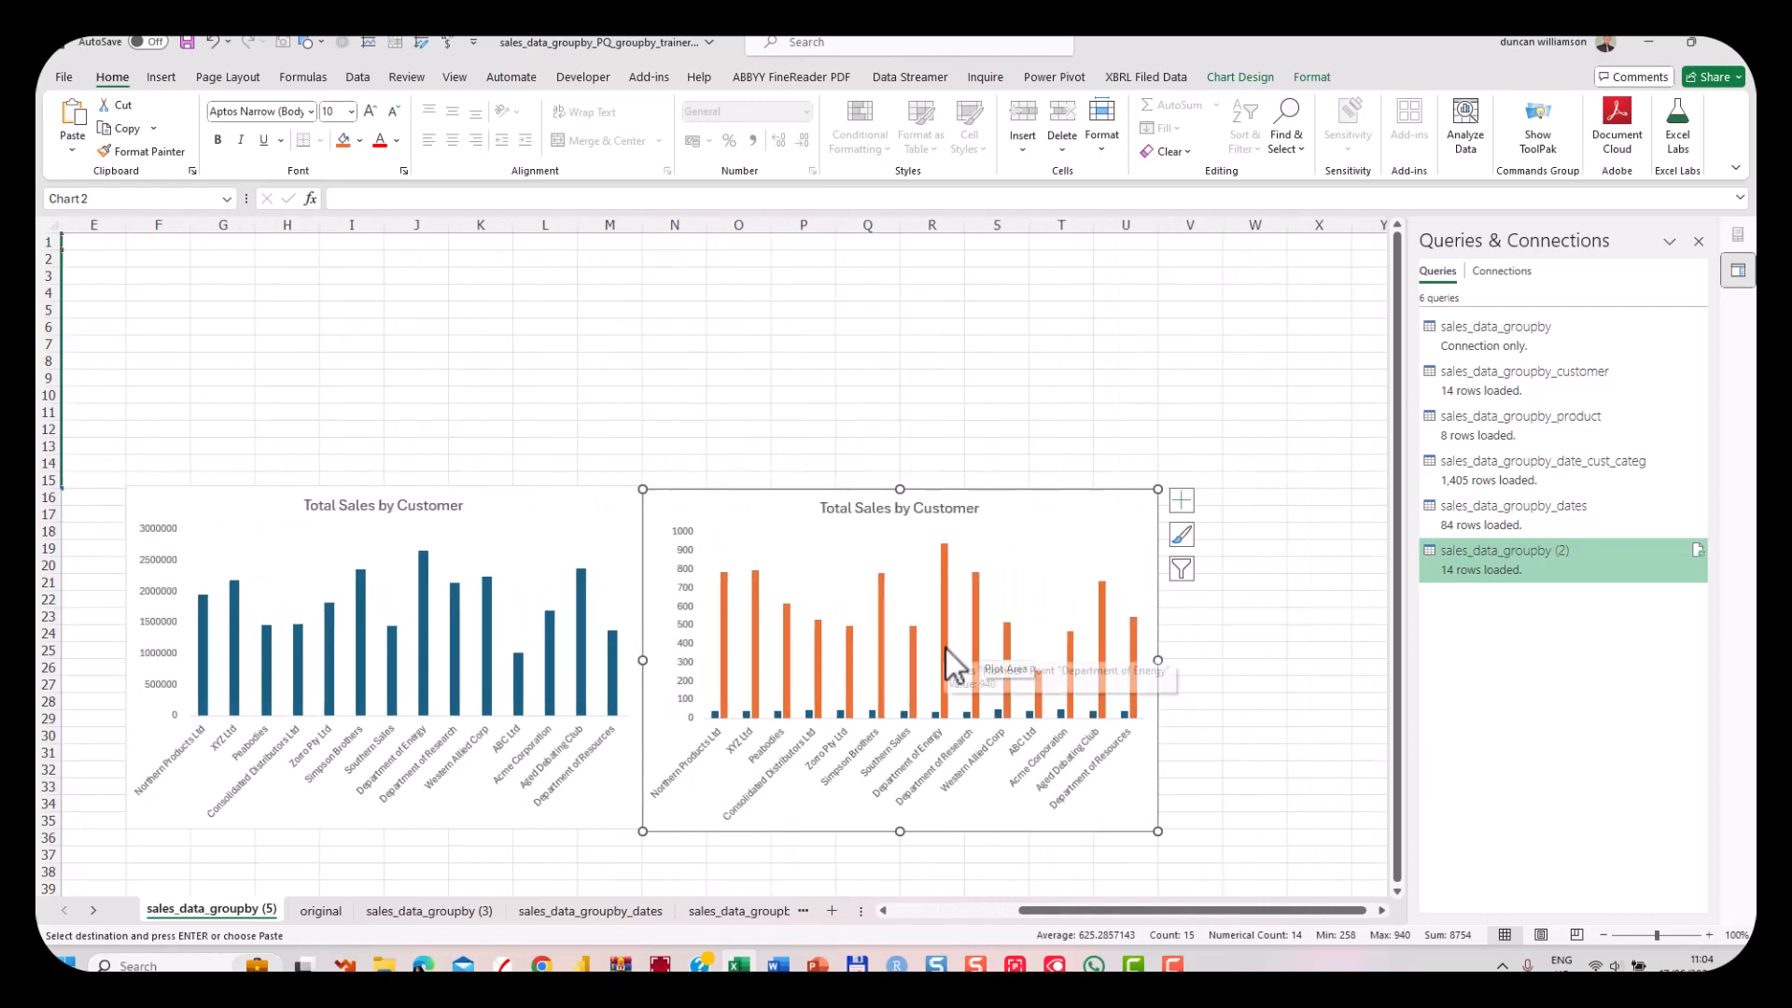
right_click(944, 648)
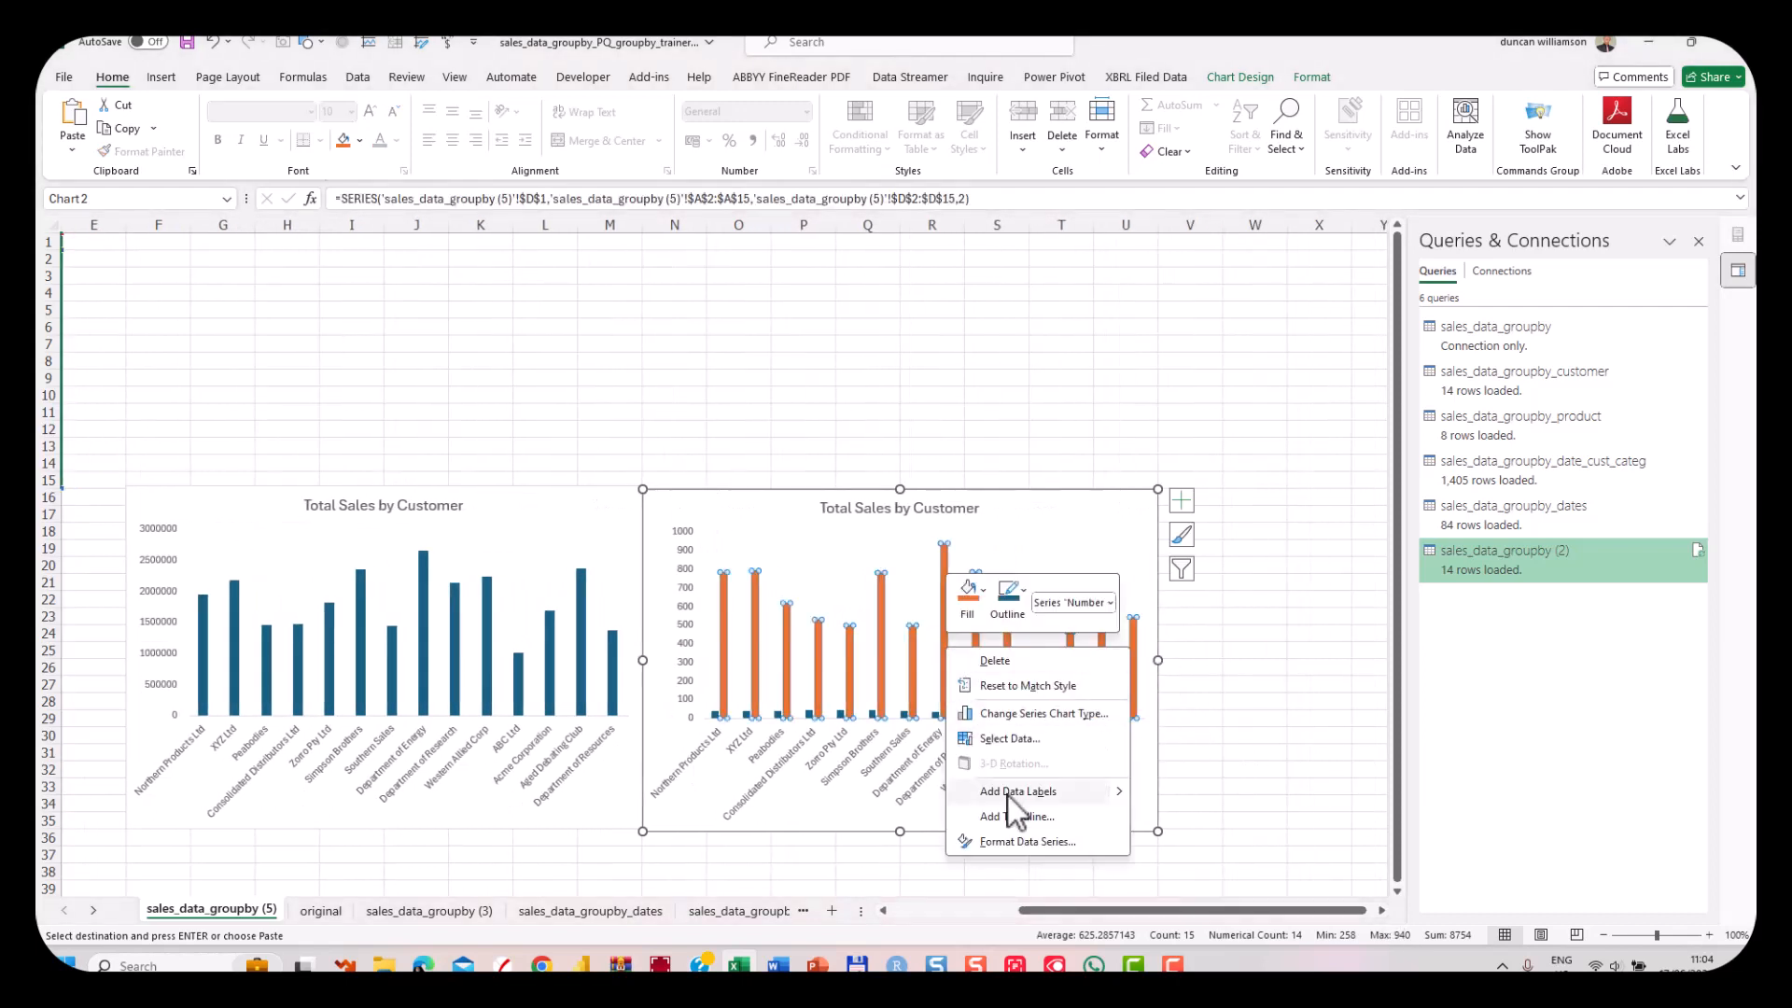
click(1014, 714)
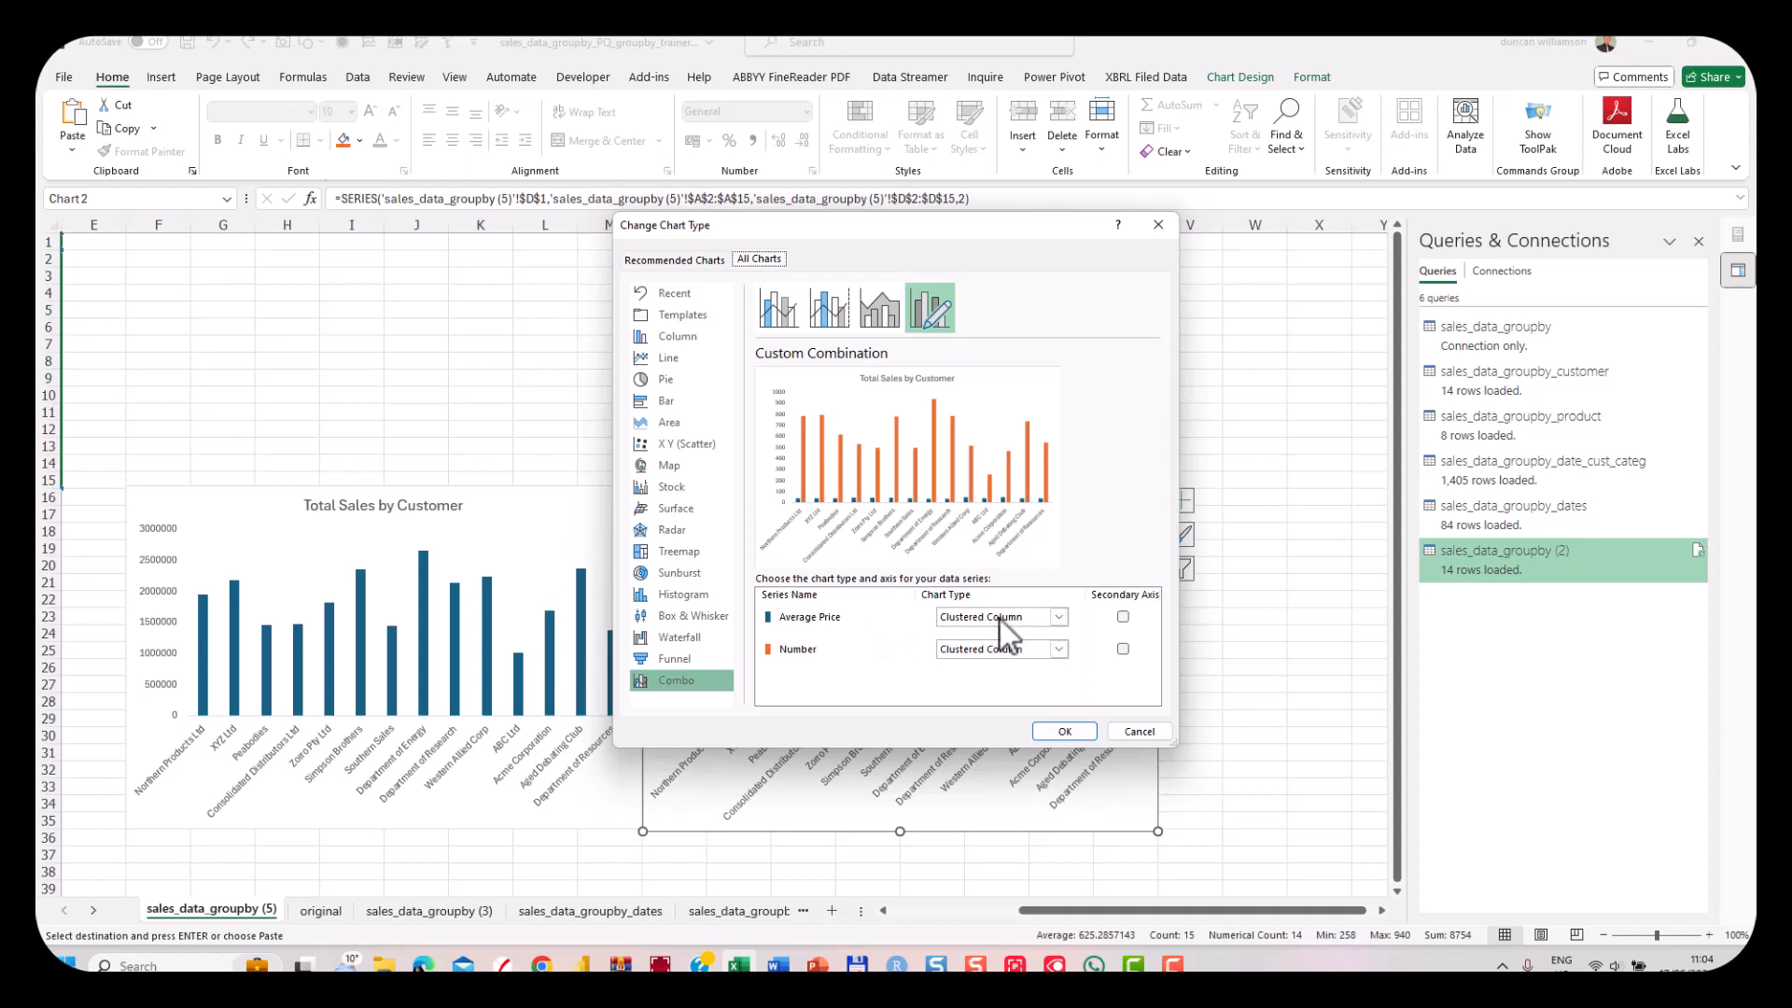
click(1122, 616)
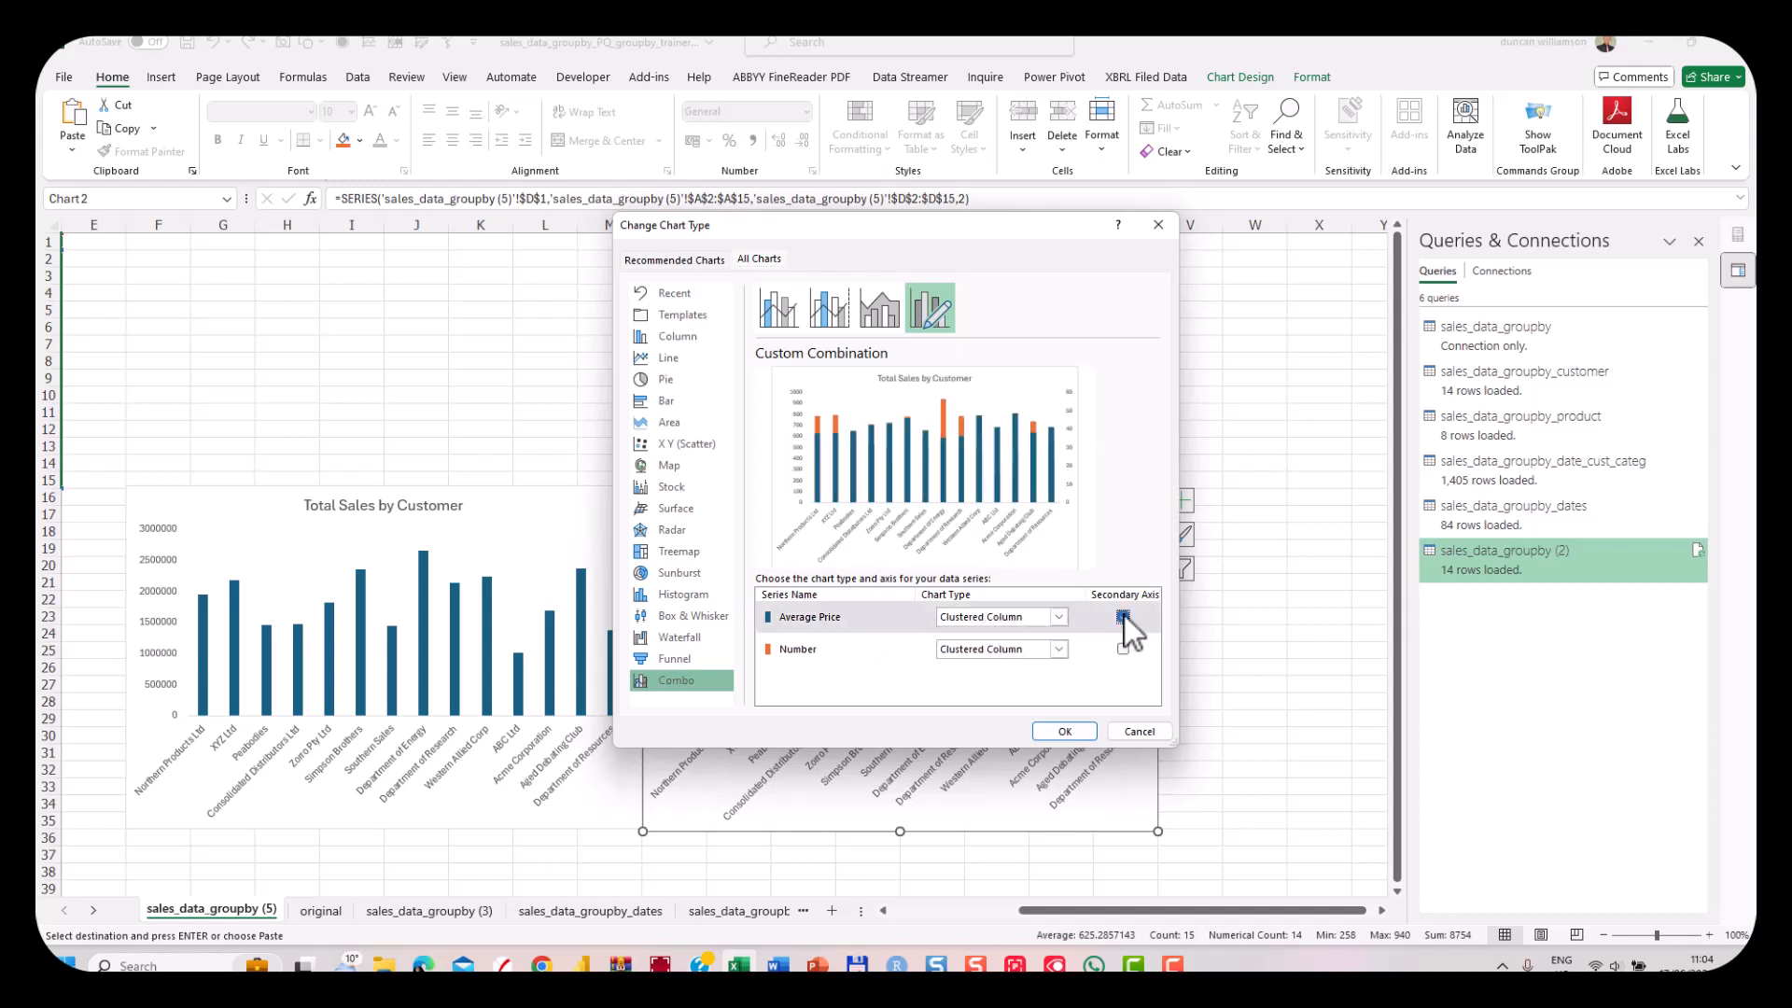
click(984, 616)
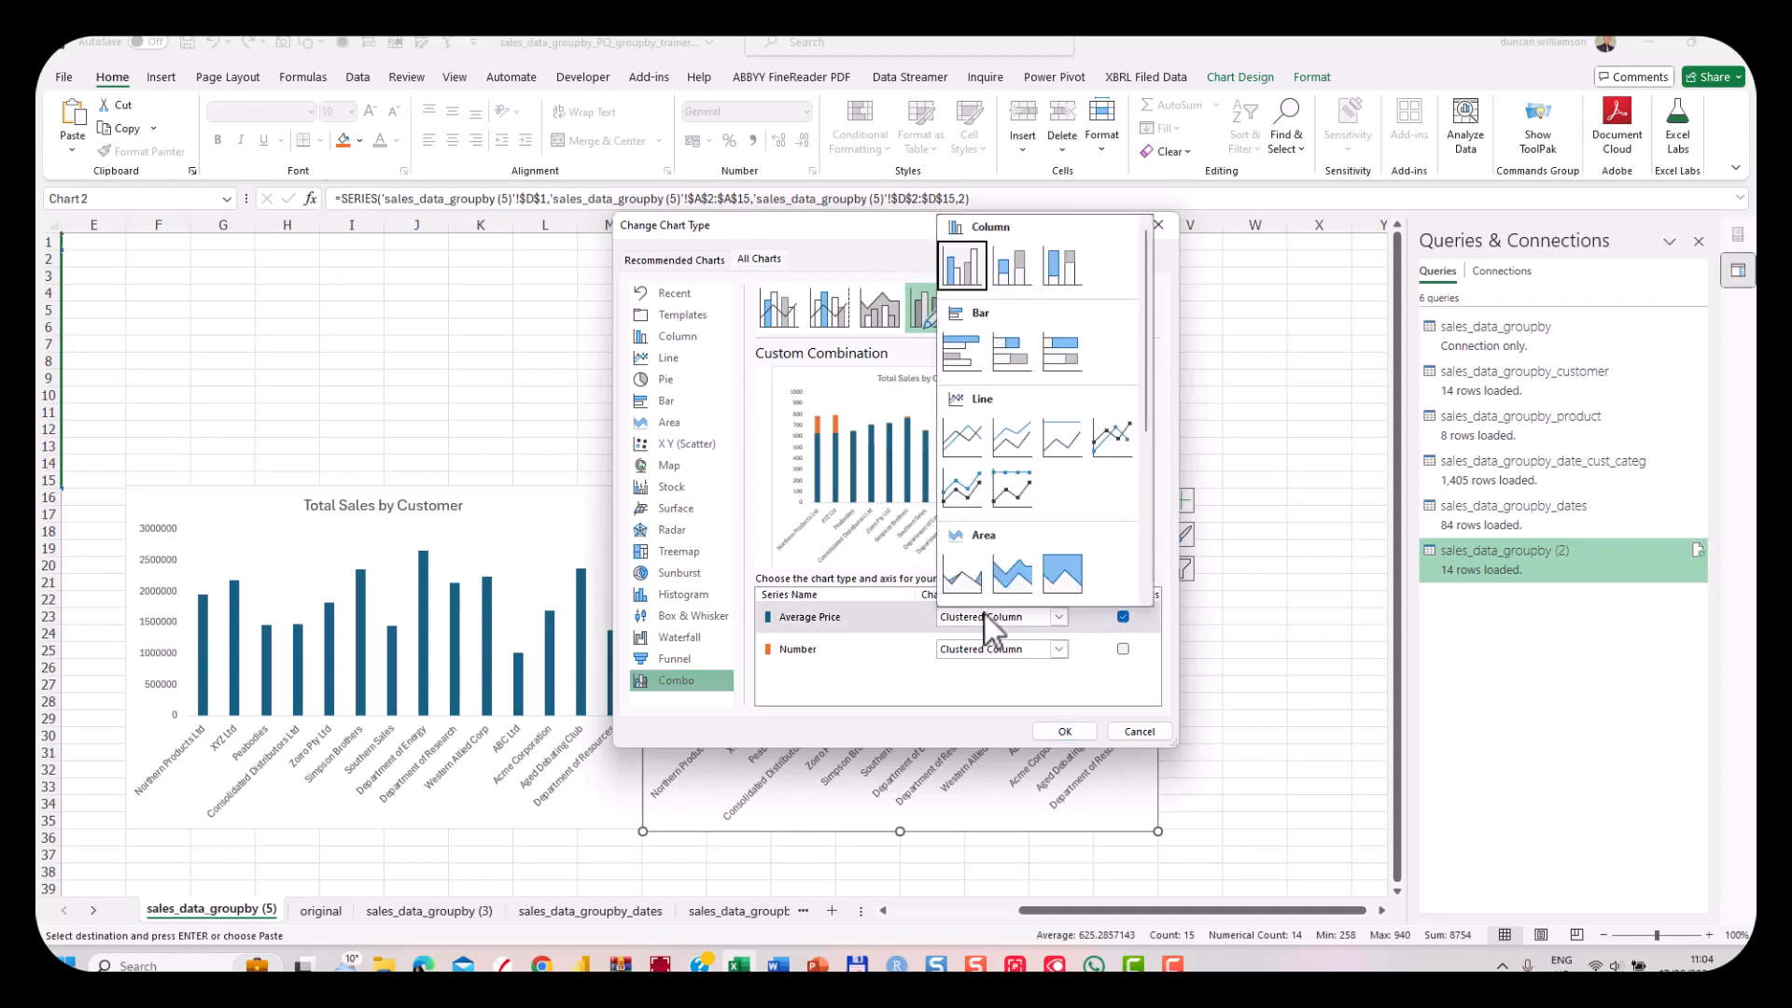
click(963, 436)
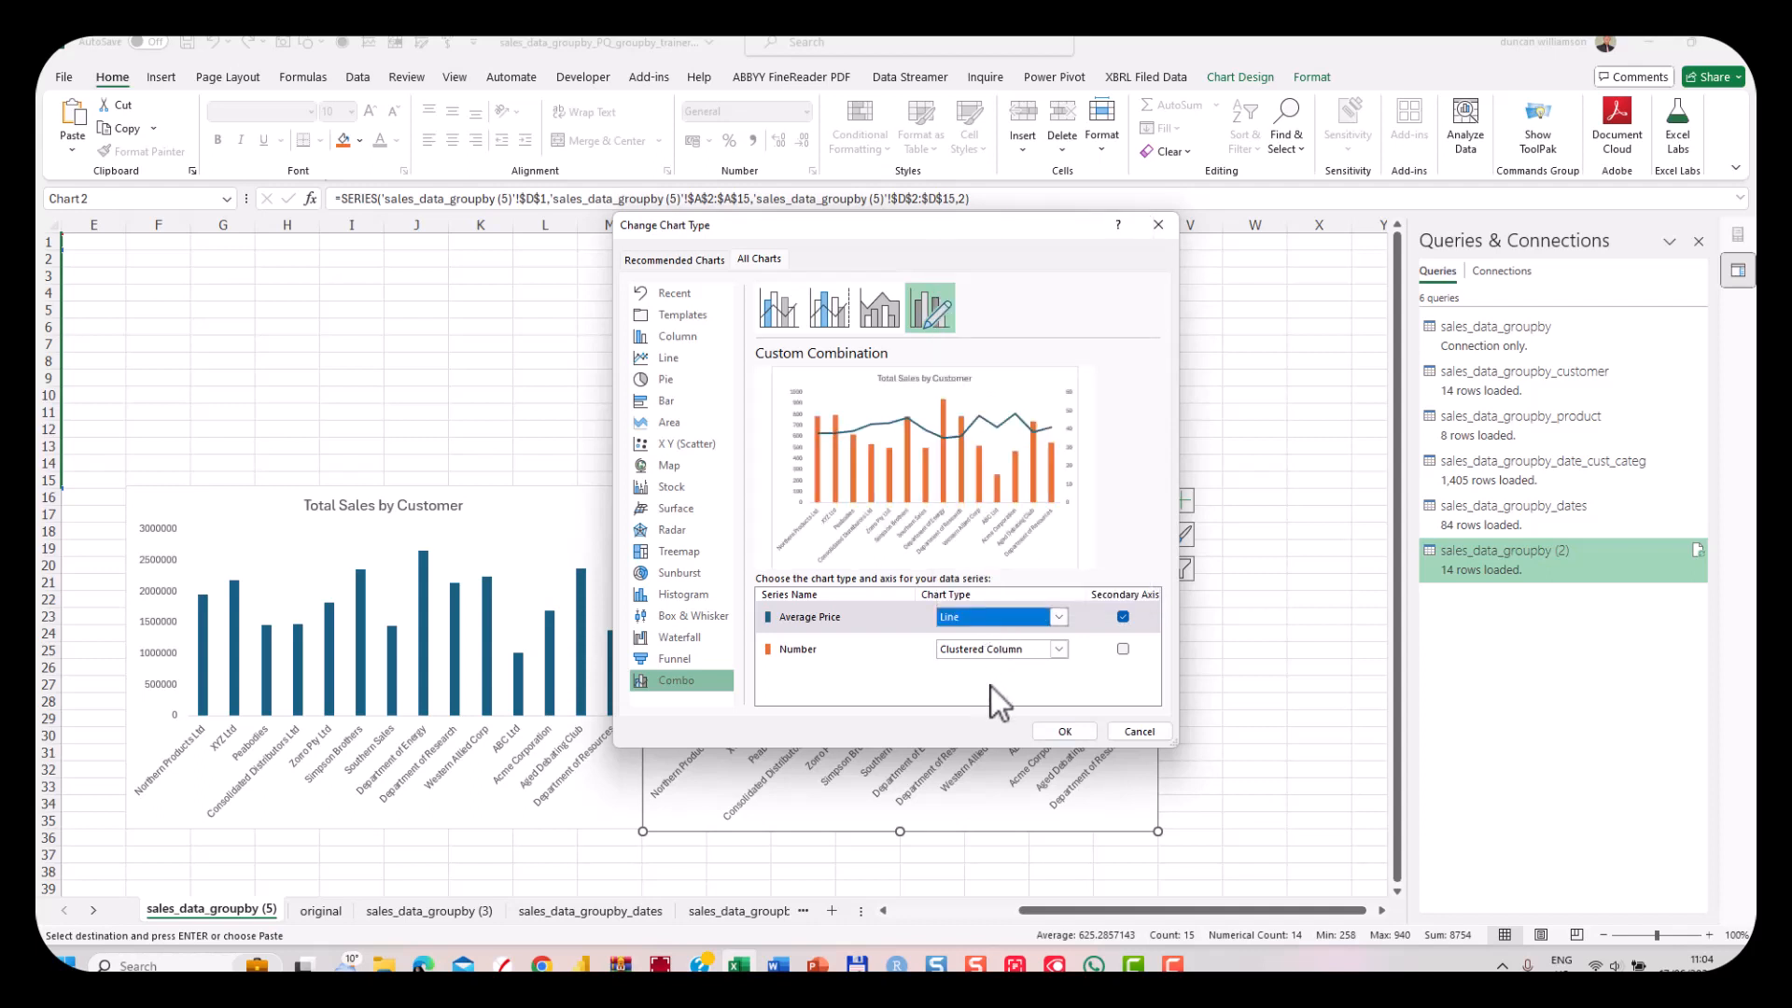
click(1063, 733)
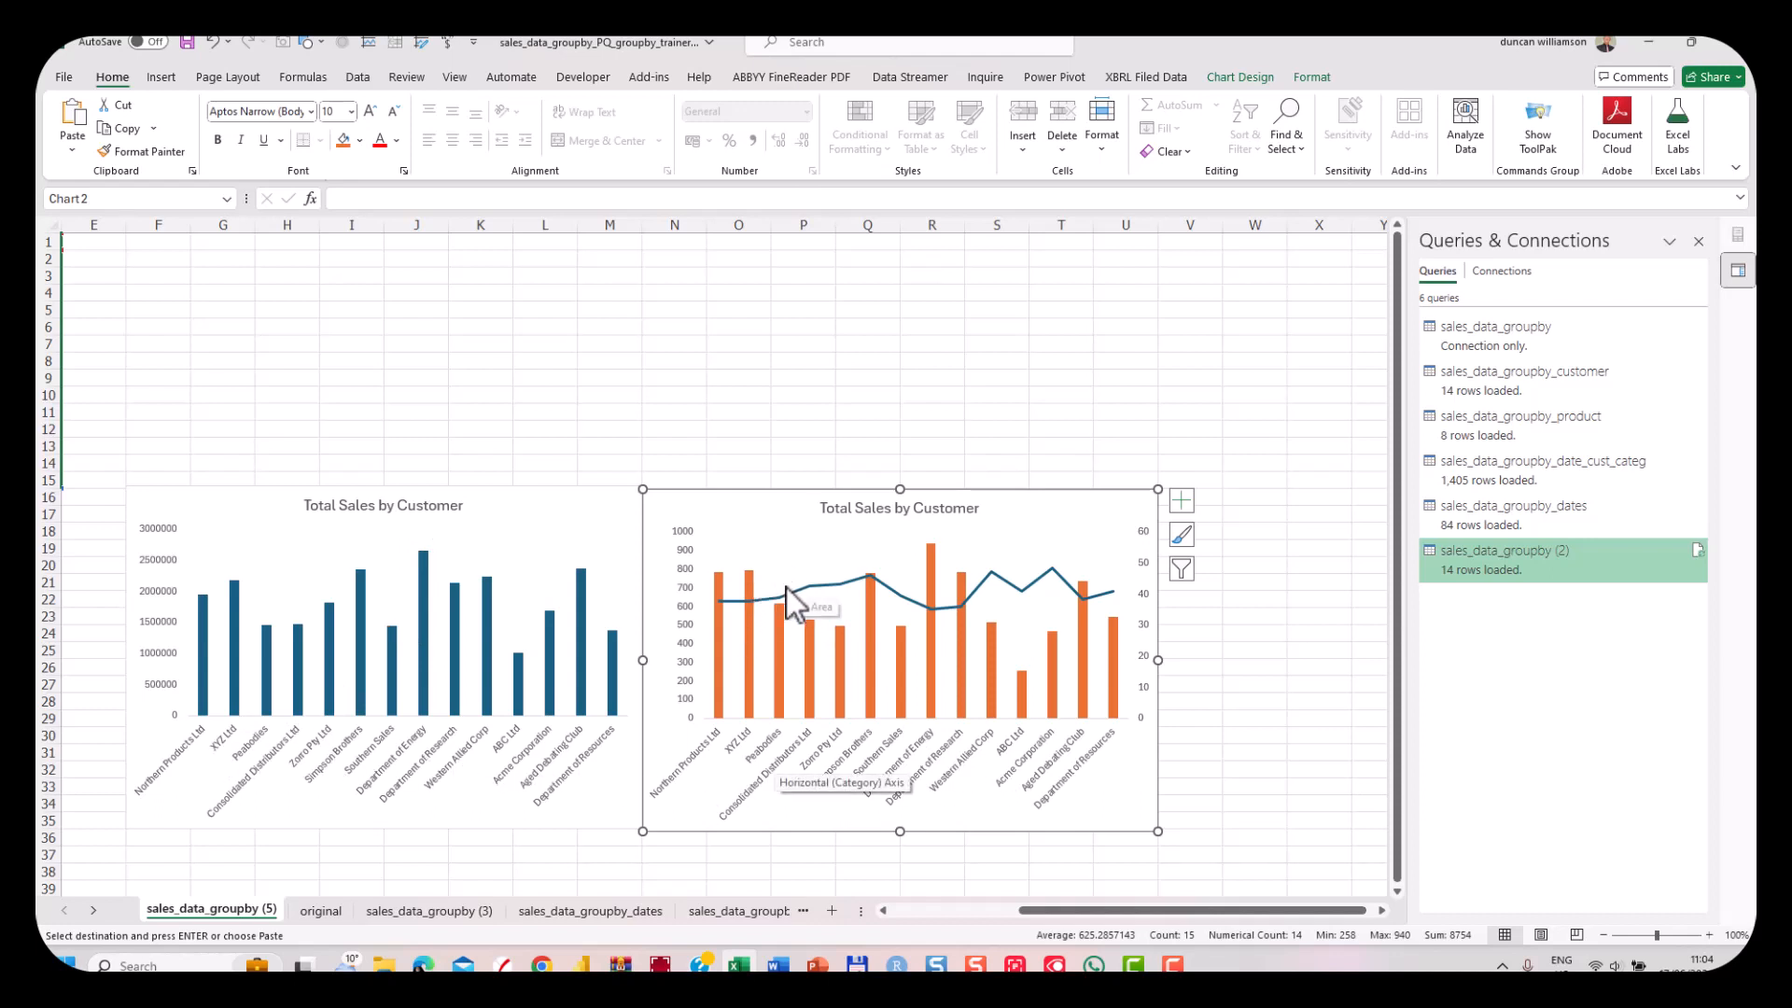
Review the combo chart and the sales_data_groupby (3), sales_data_groupby_dates and sales_data_groupby_datdashboard sheets.
mouse_move(793, 598)
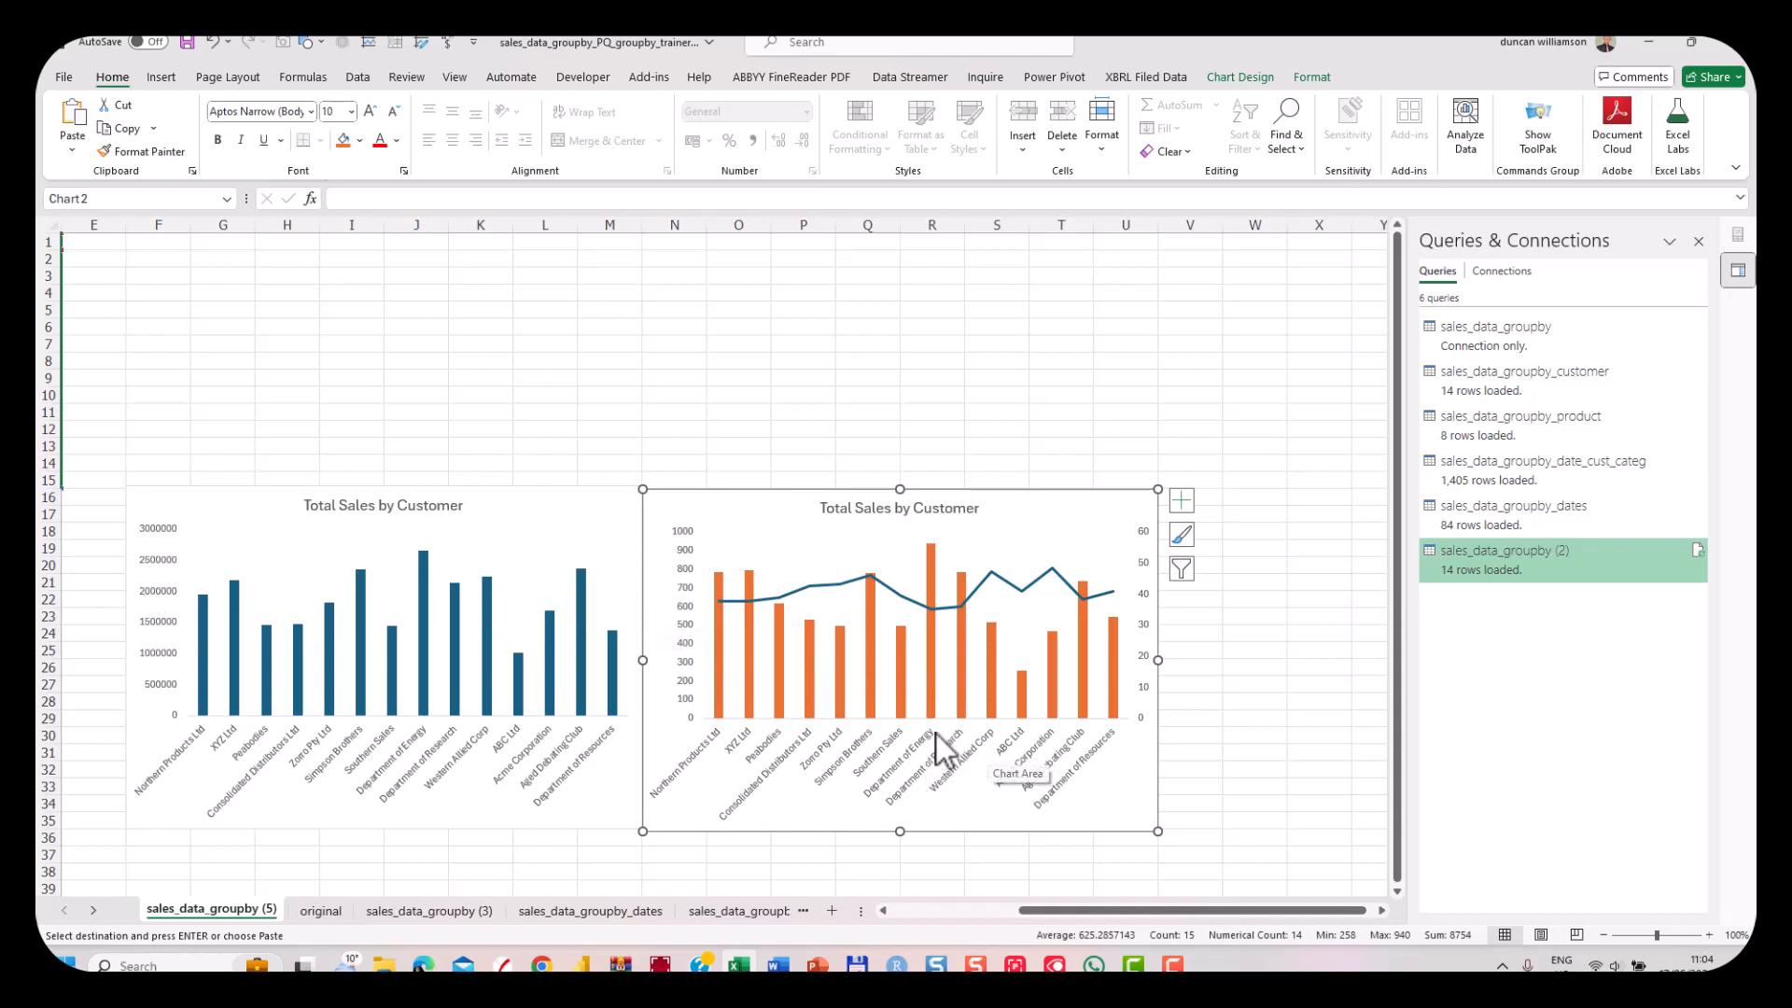
click(724, 459)
key(ctrl+Home)
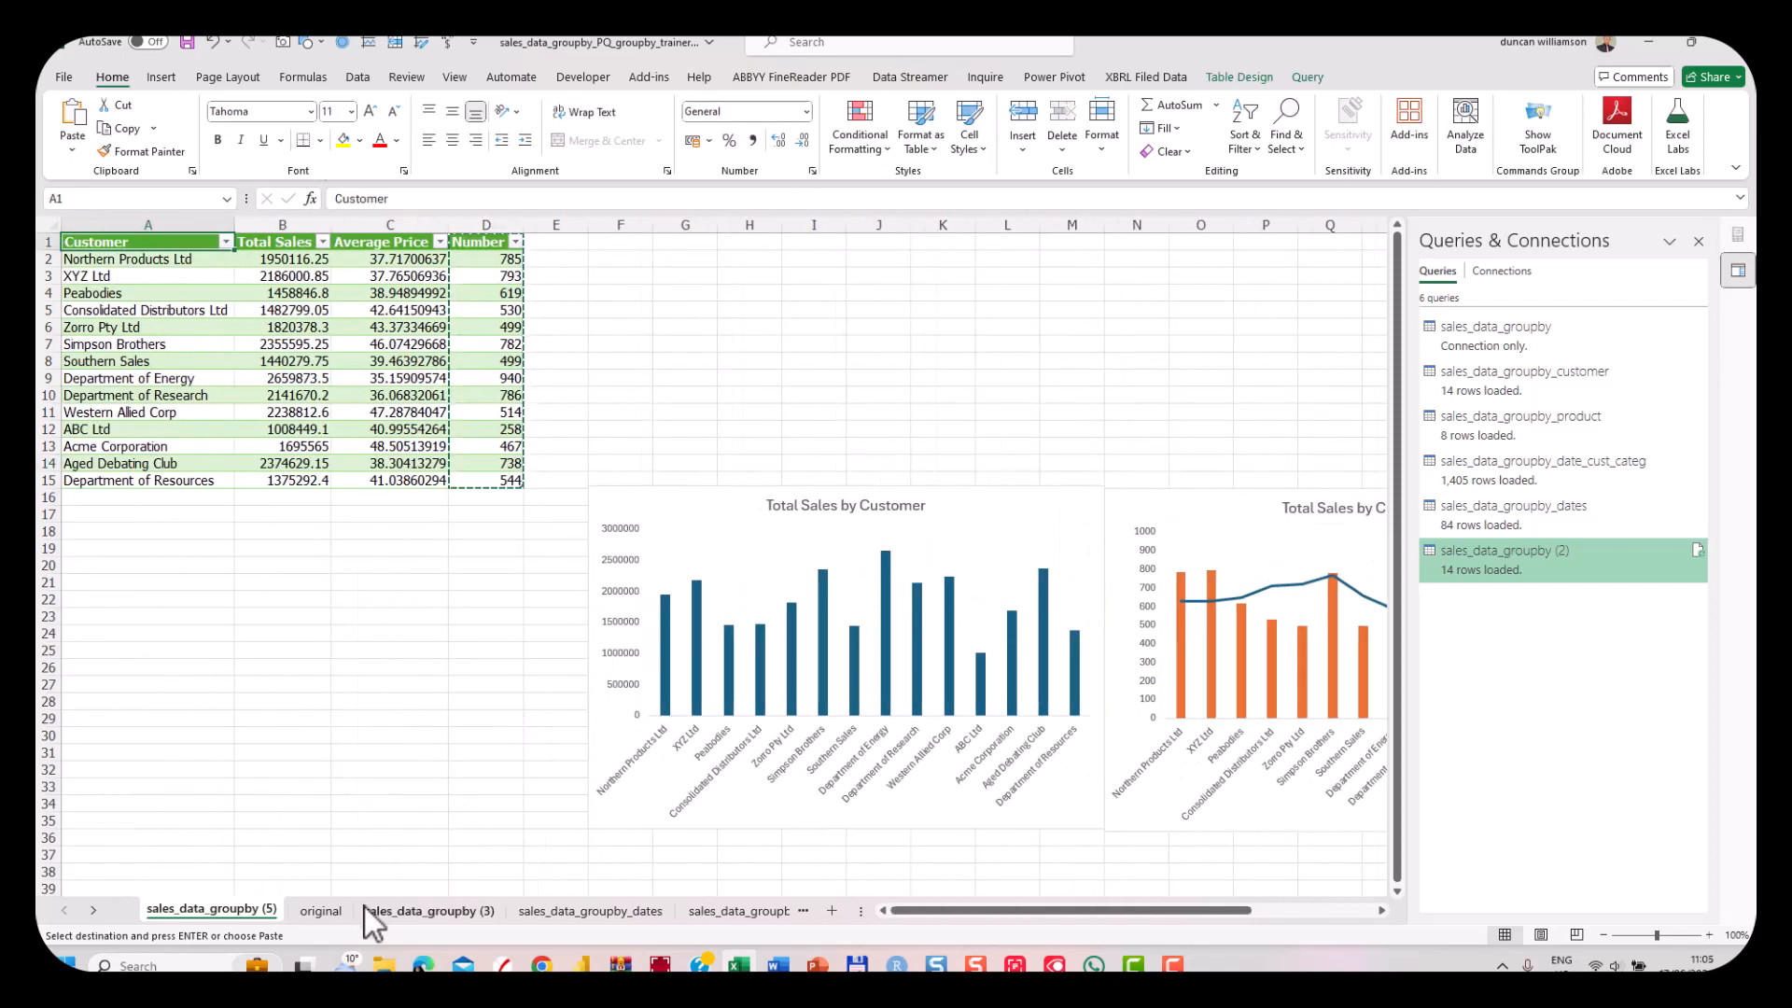
click(393, 911)
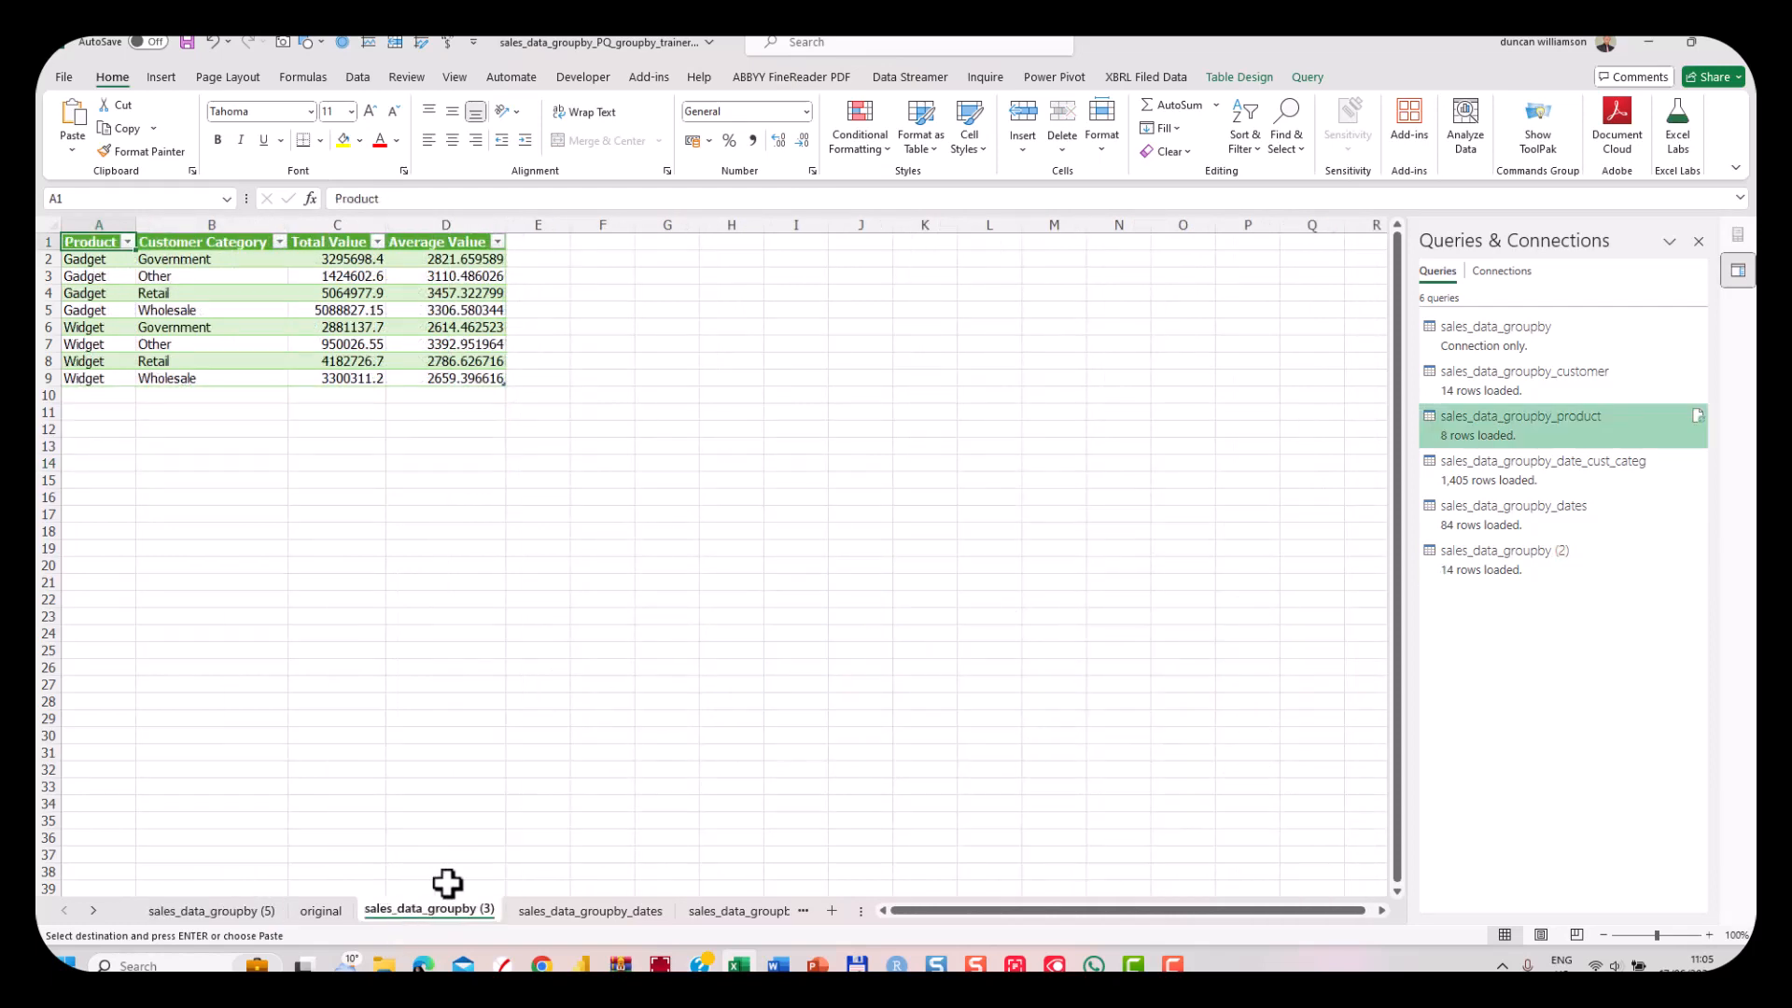
click(546, 912)
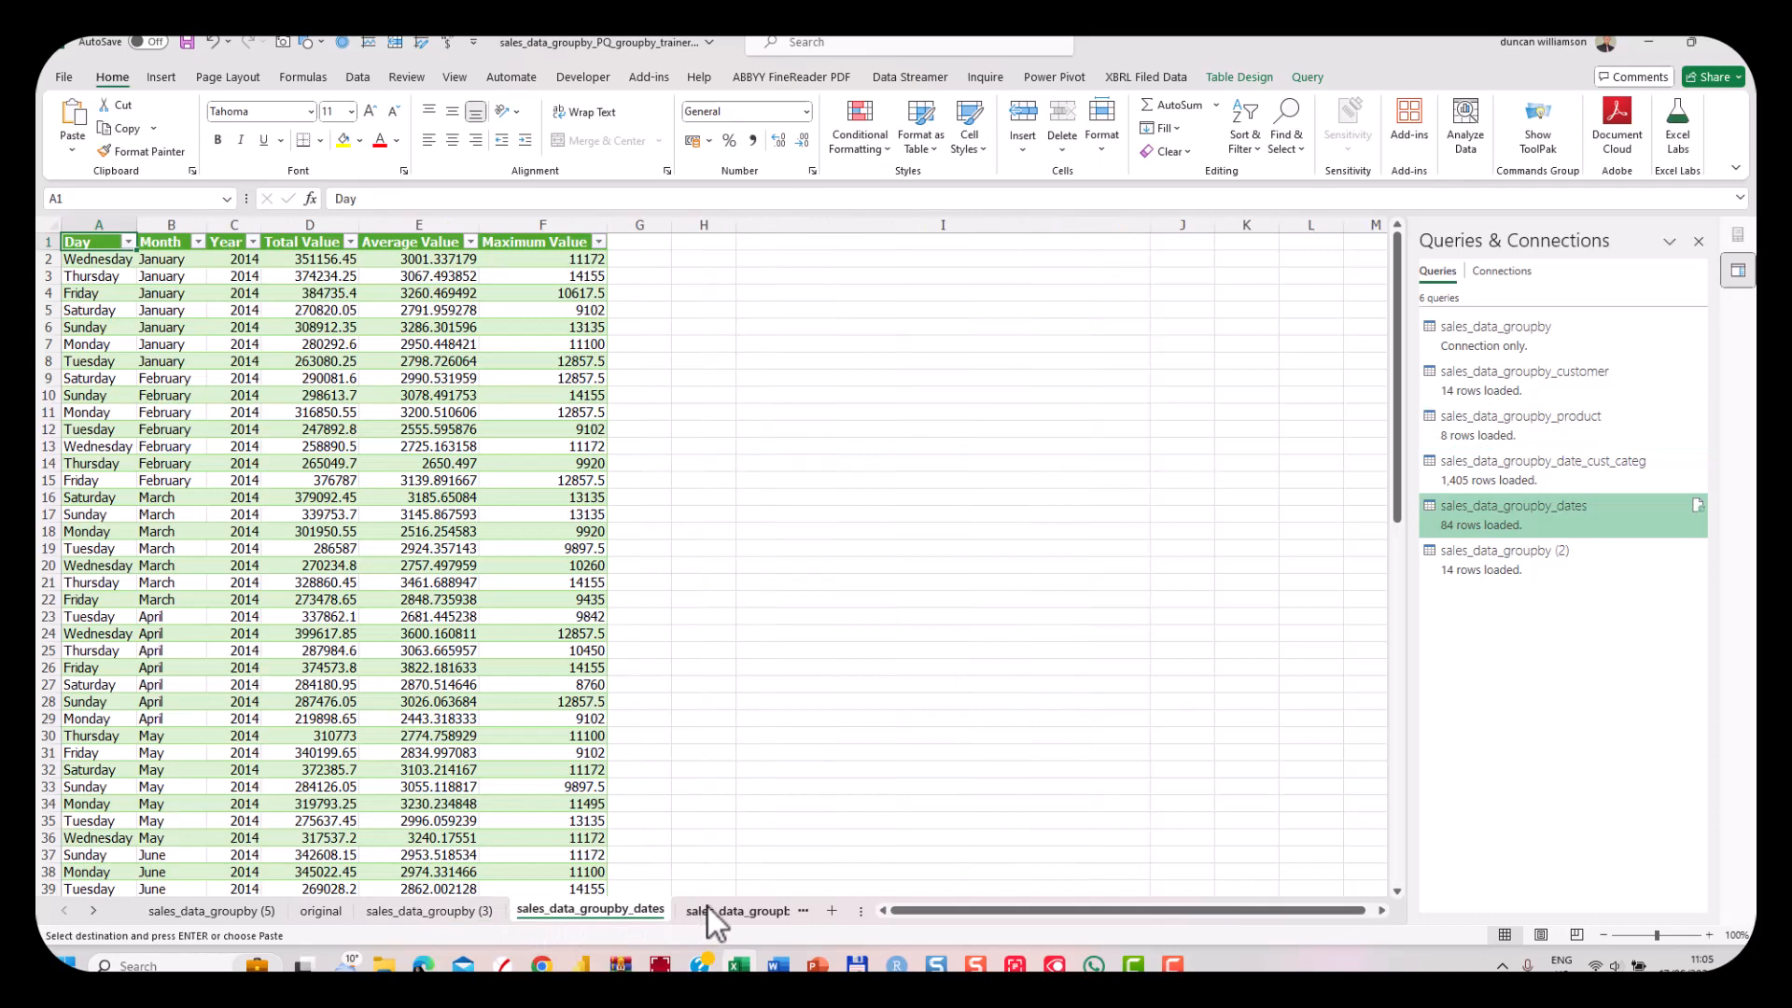
click(707, 908)
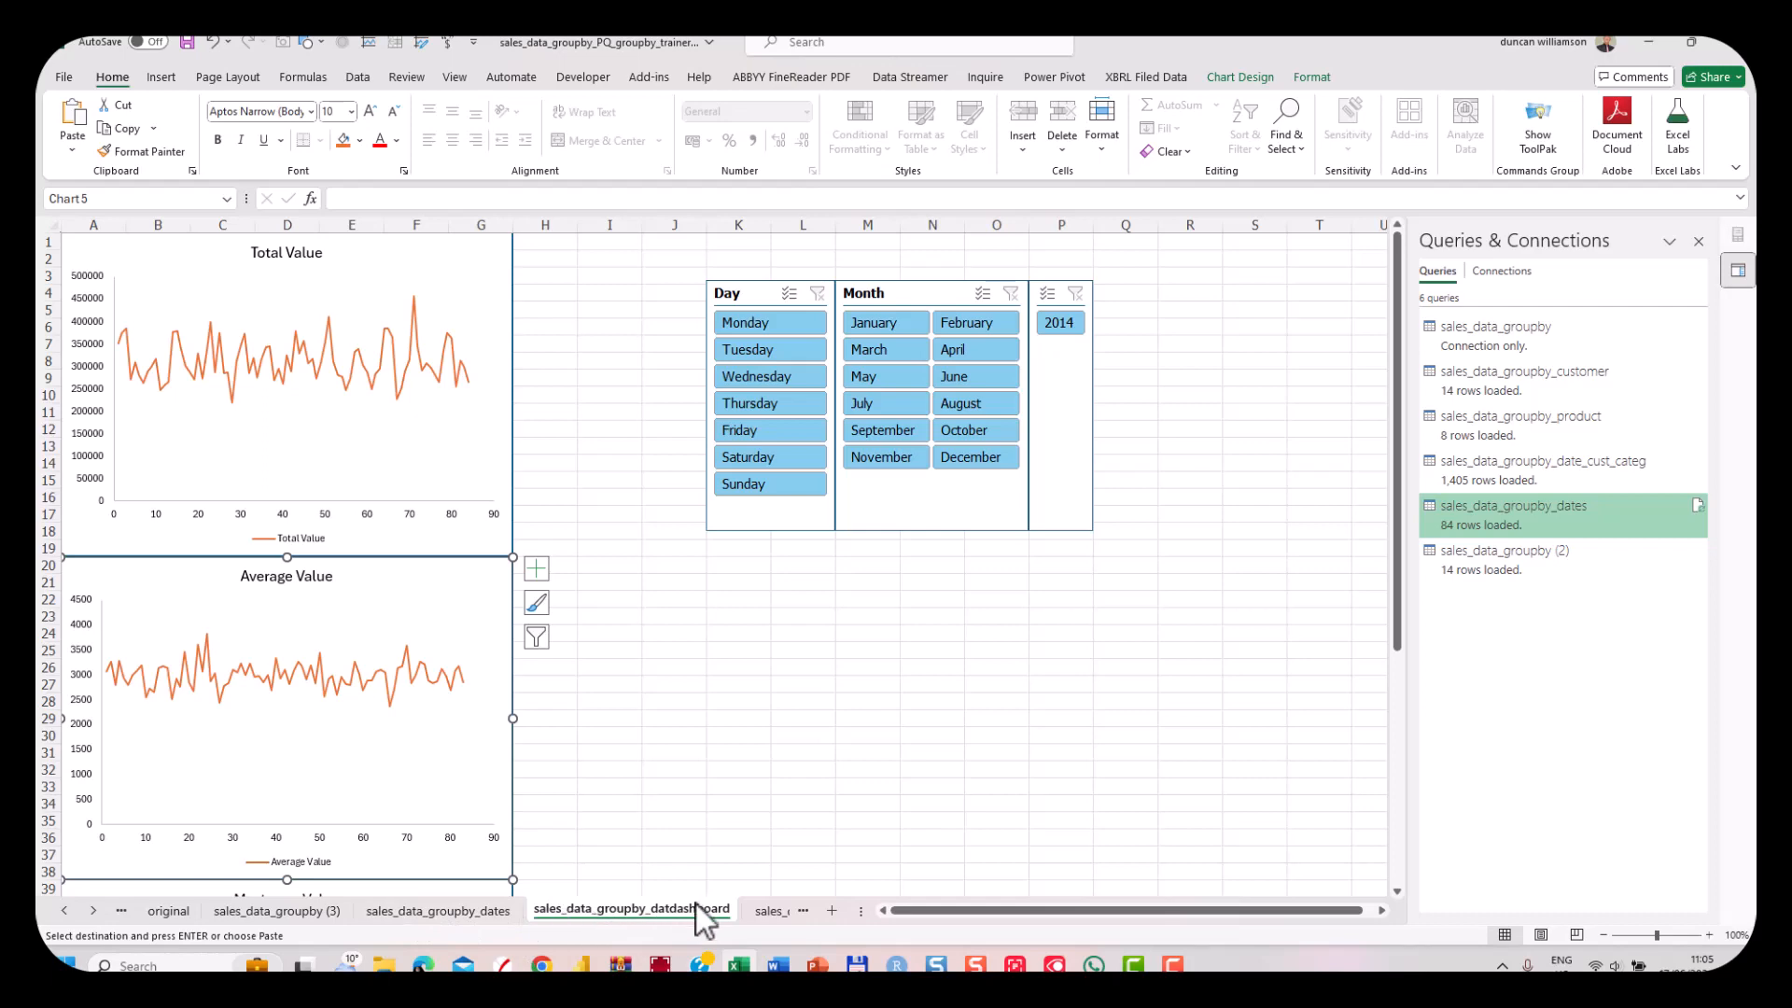
Examine the full extent of the table on the sales_data_groupby_dates sheet, from its last row back to cell A1.
click(492, 907)
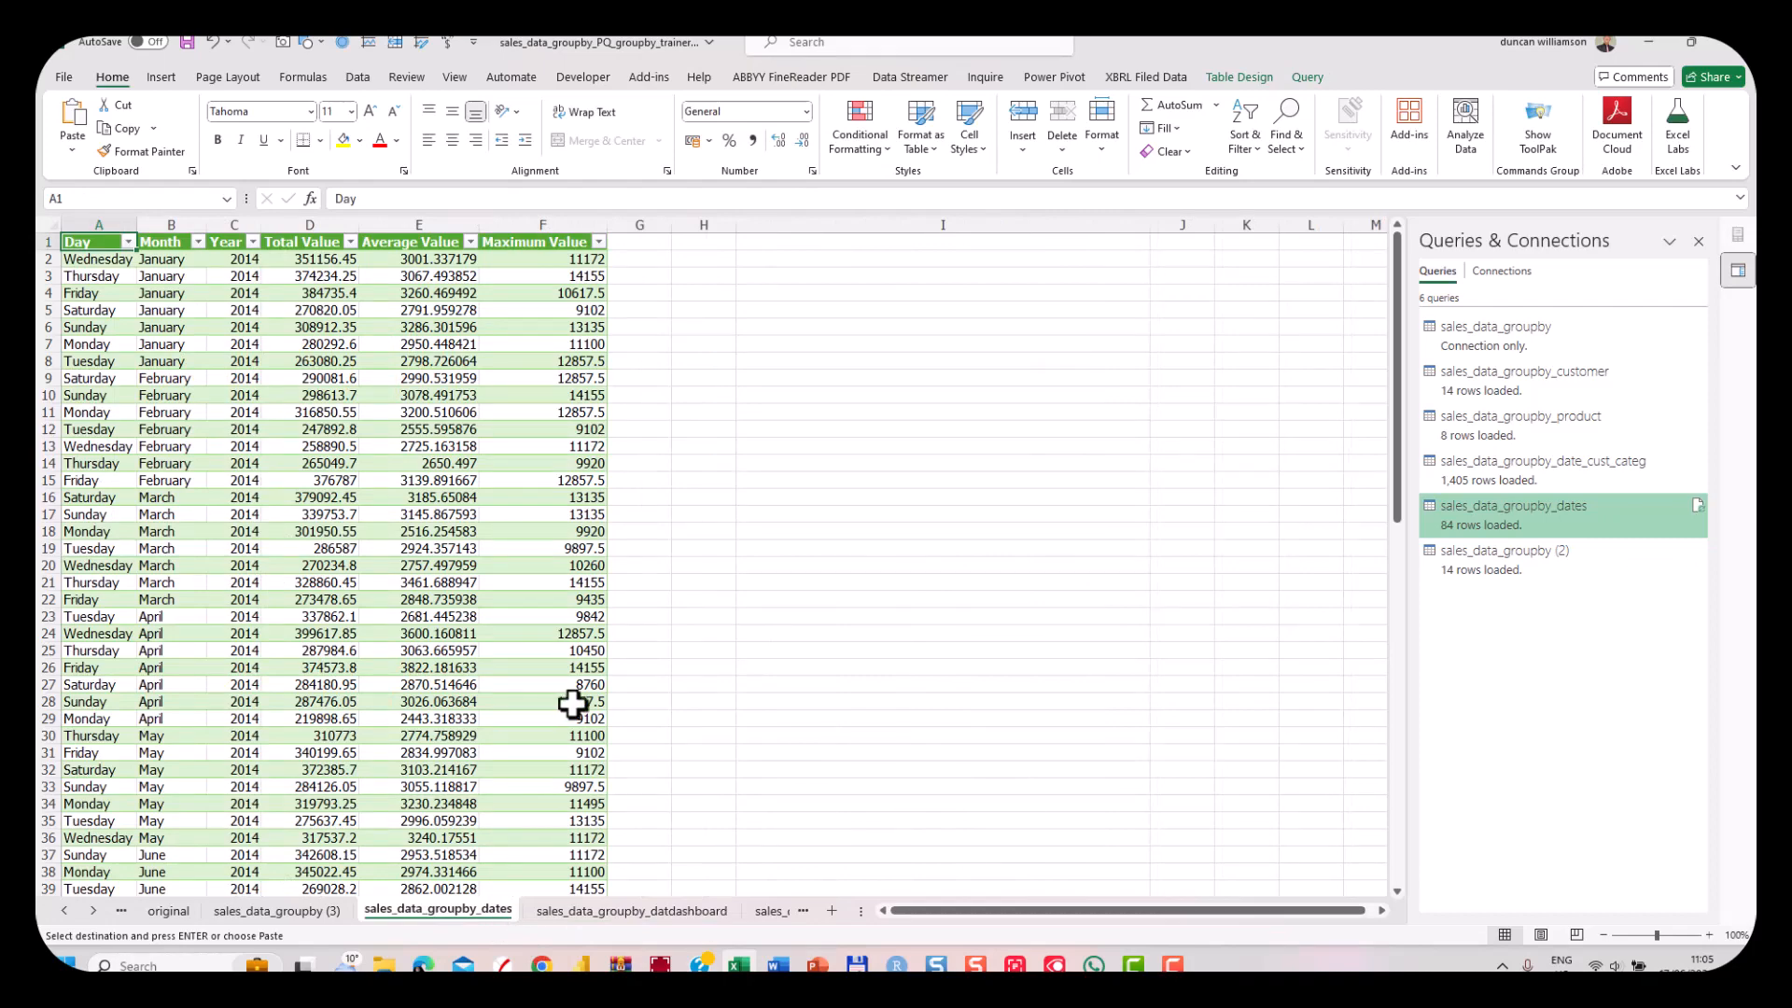
click(486, 682)
key(ctrl+Down)
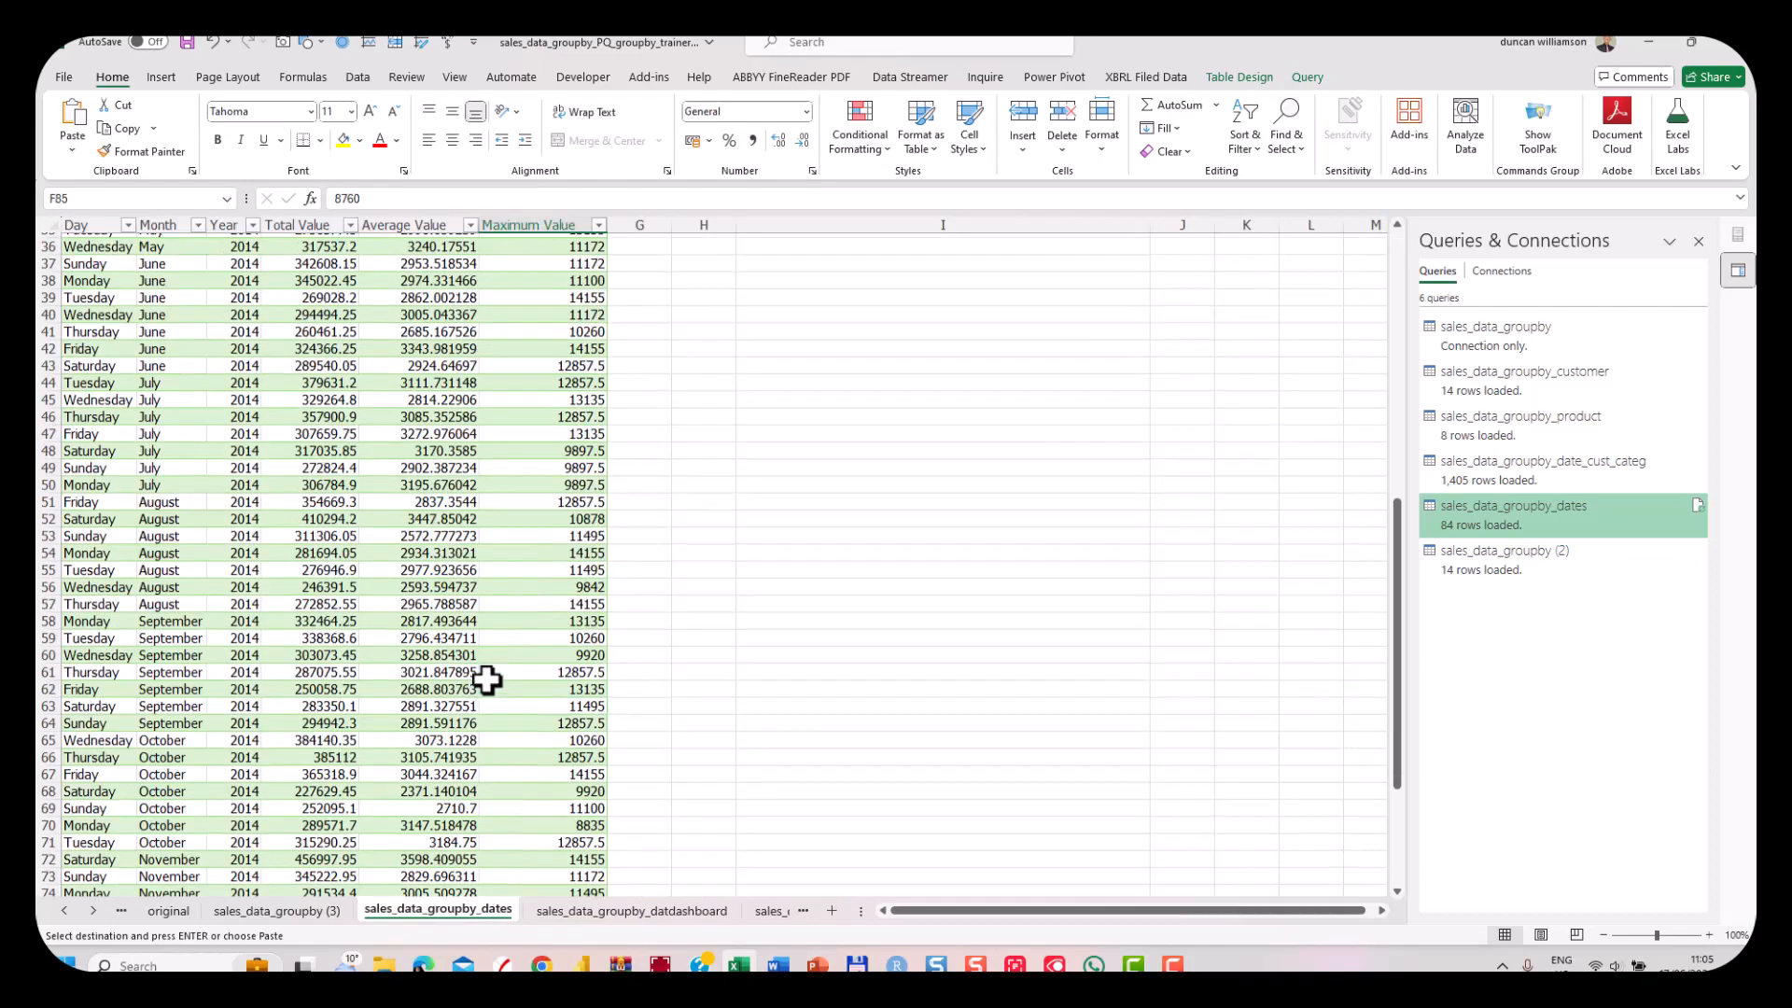
key(ctrl+Up)
key(Left)
key(Left)
key(Left)
key(Left)
key(Left)
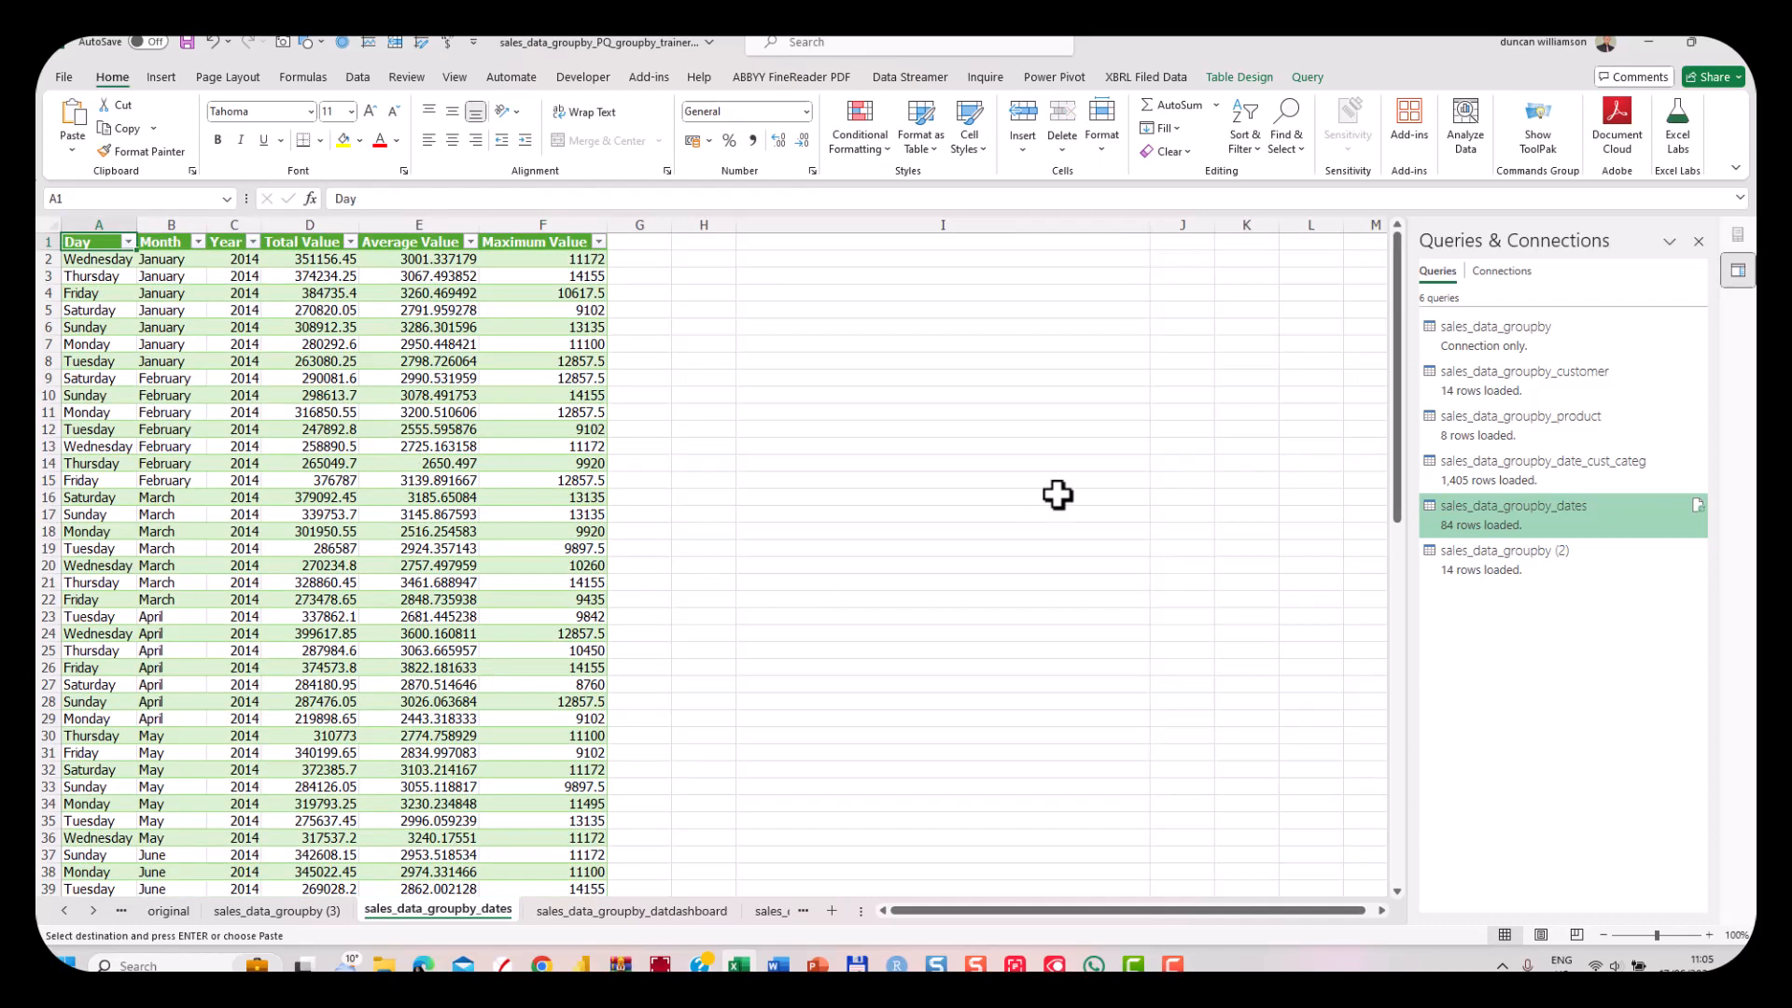
Compare the three line charts and the slicers on the sales_data_groupby_datdashboard sheet with the source table on the sales_data_groupby_dates sheet.
key(ctrl+Page_Down)
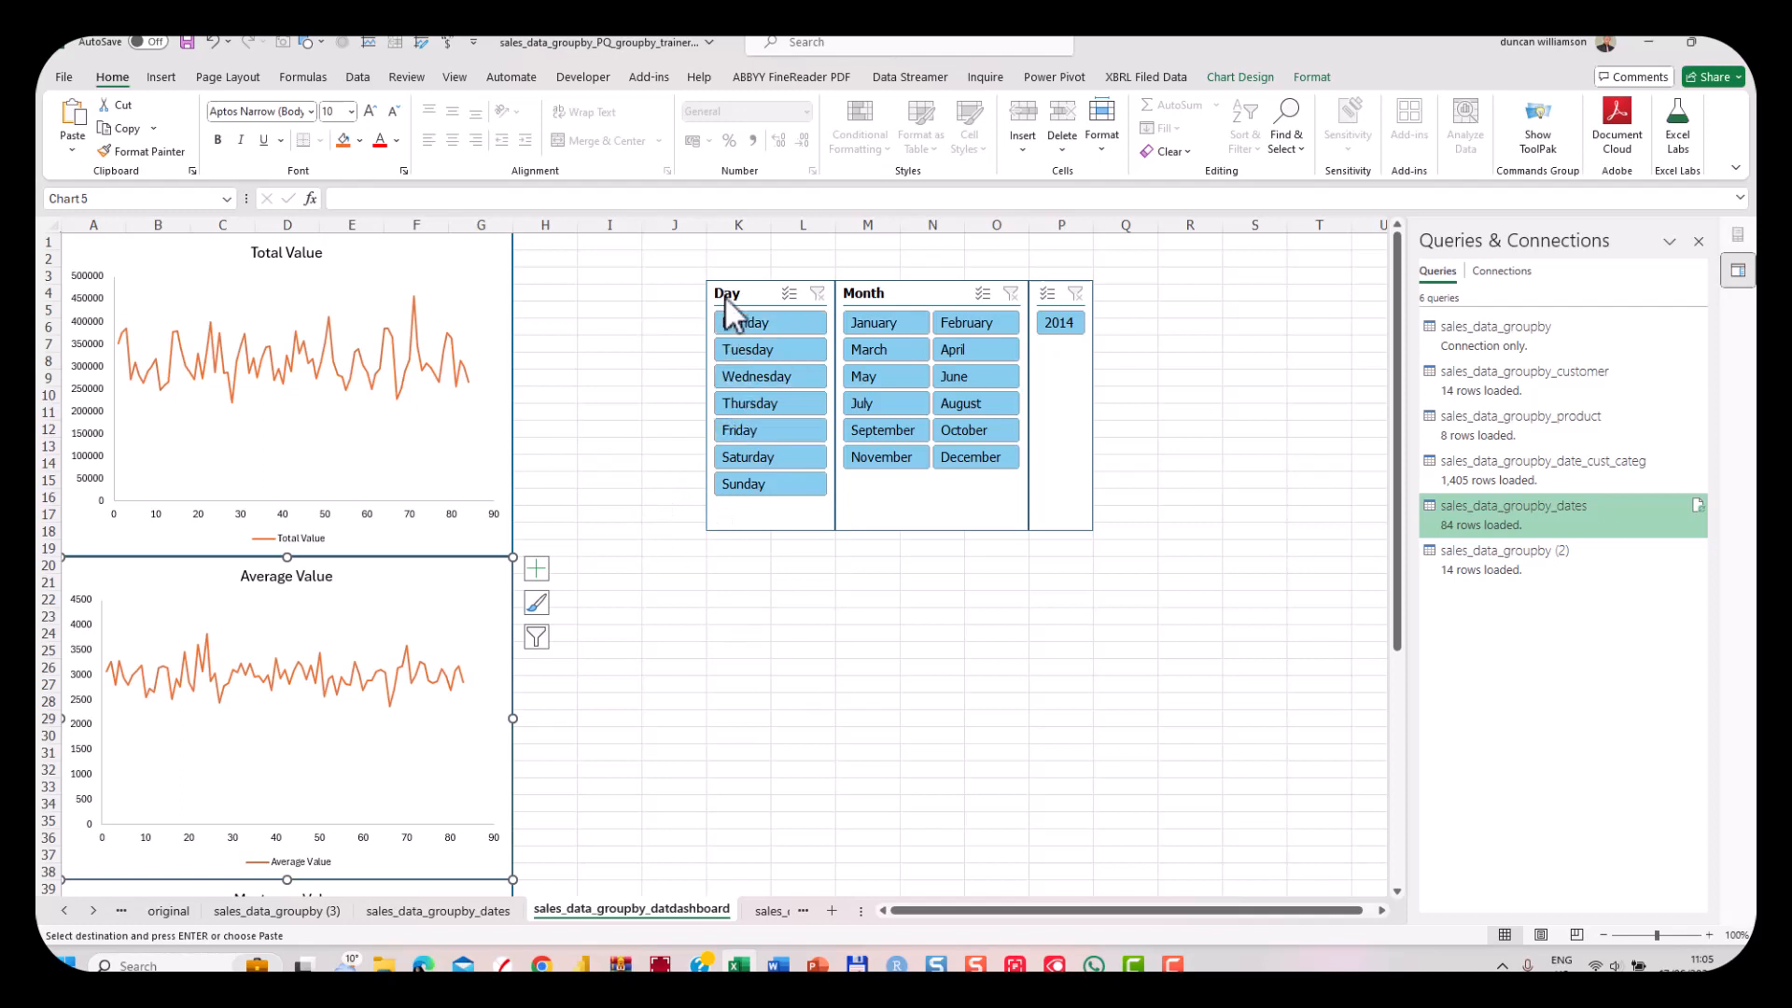
scroll(495, 523, down, 5)
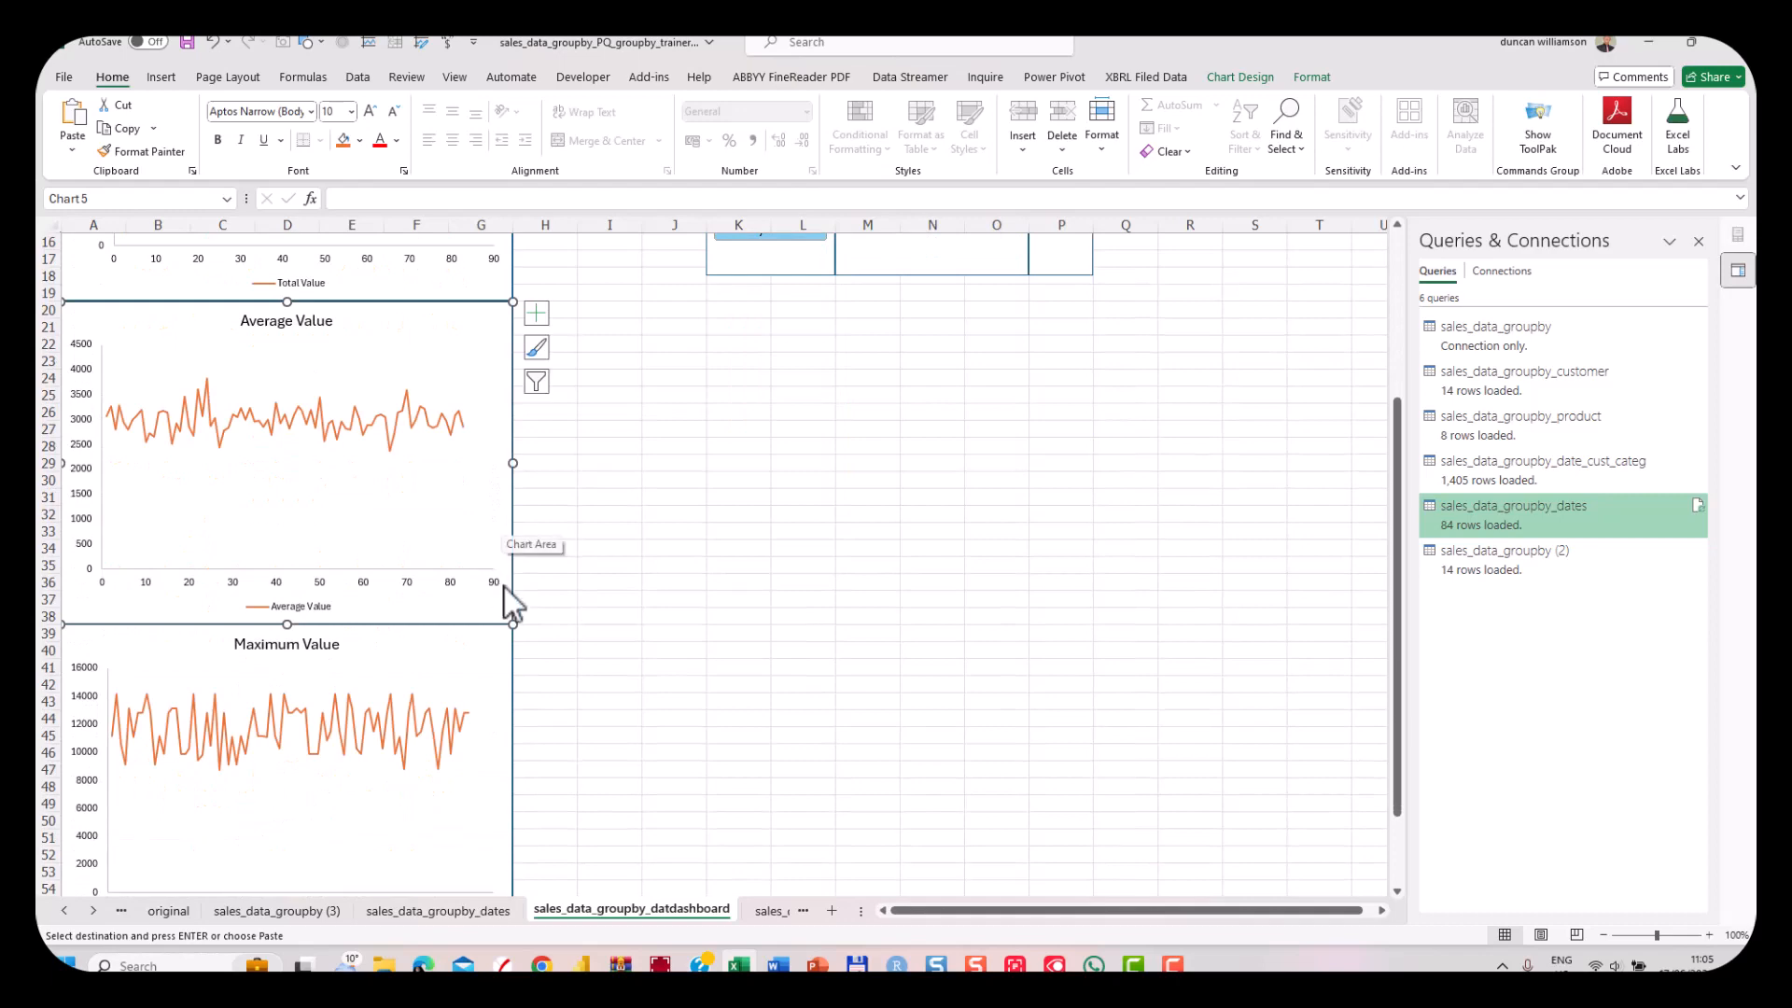
scroll(507, 595, up, 5)
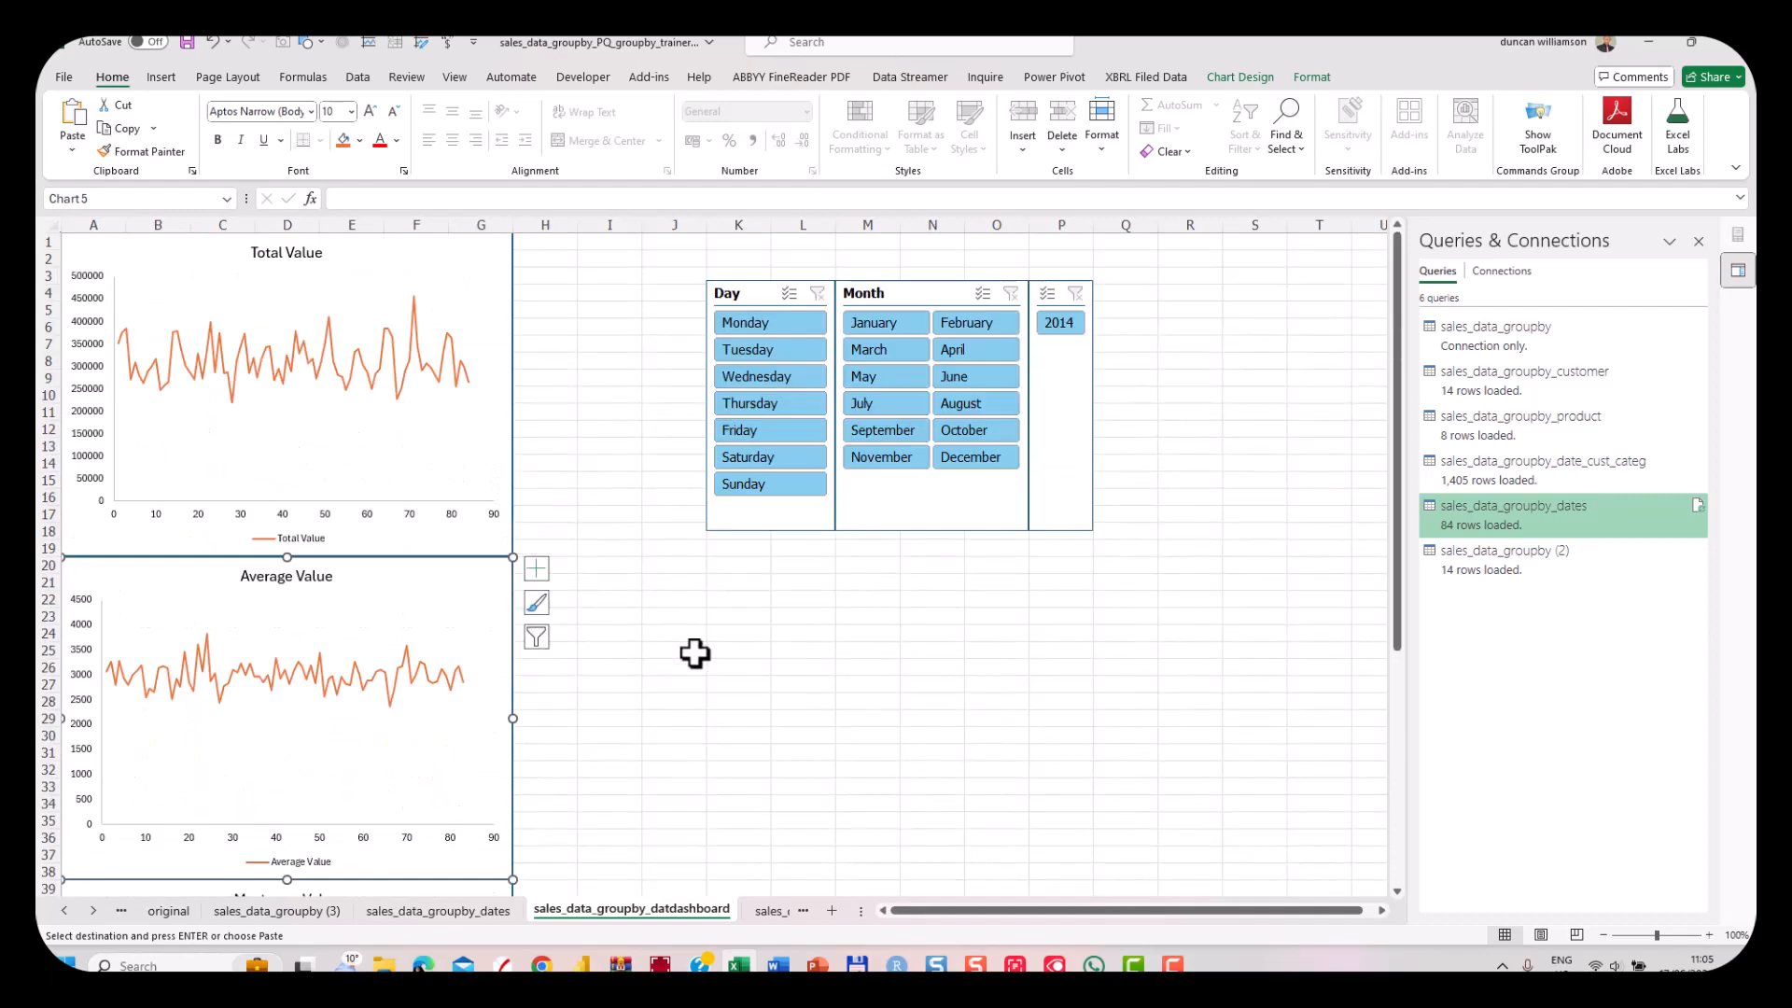
key(ctrl+Page_Up)
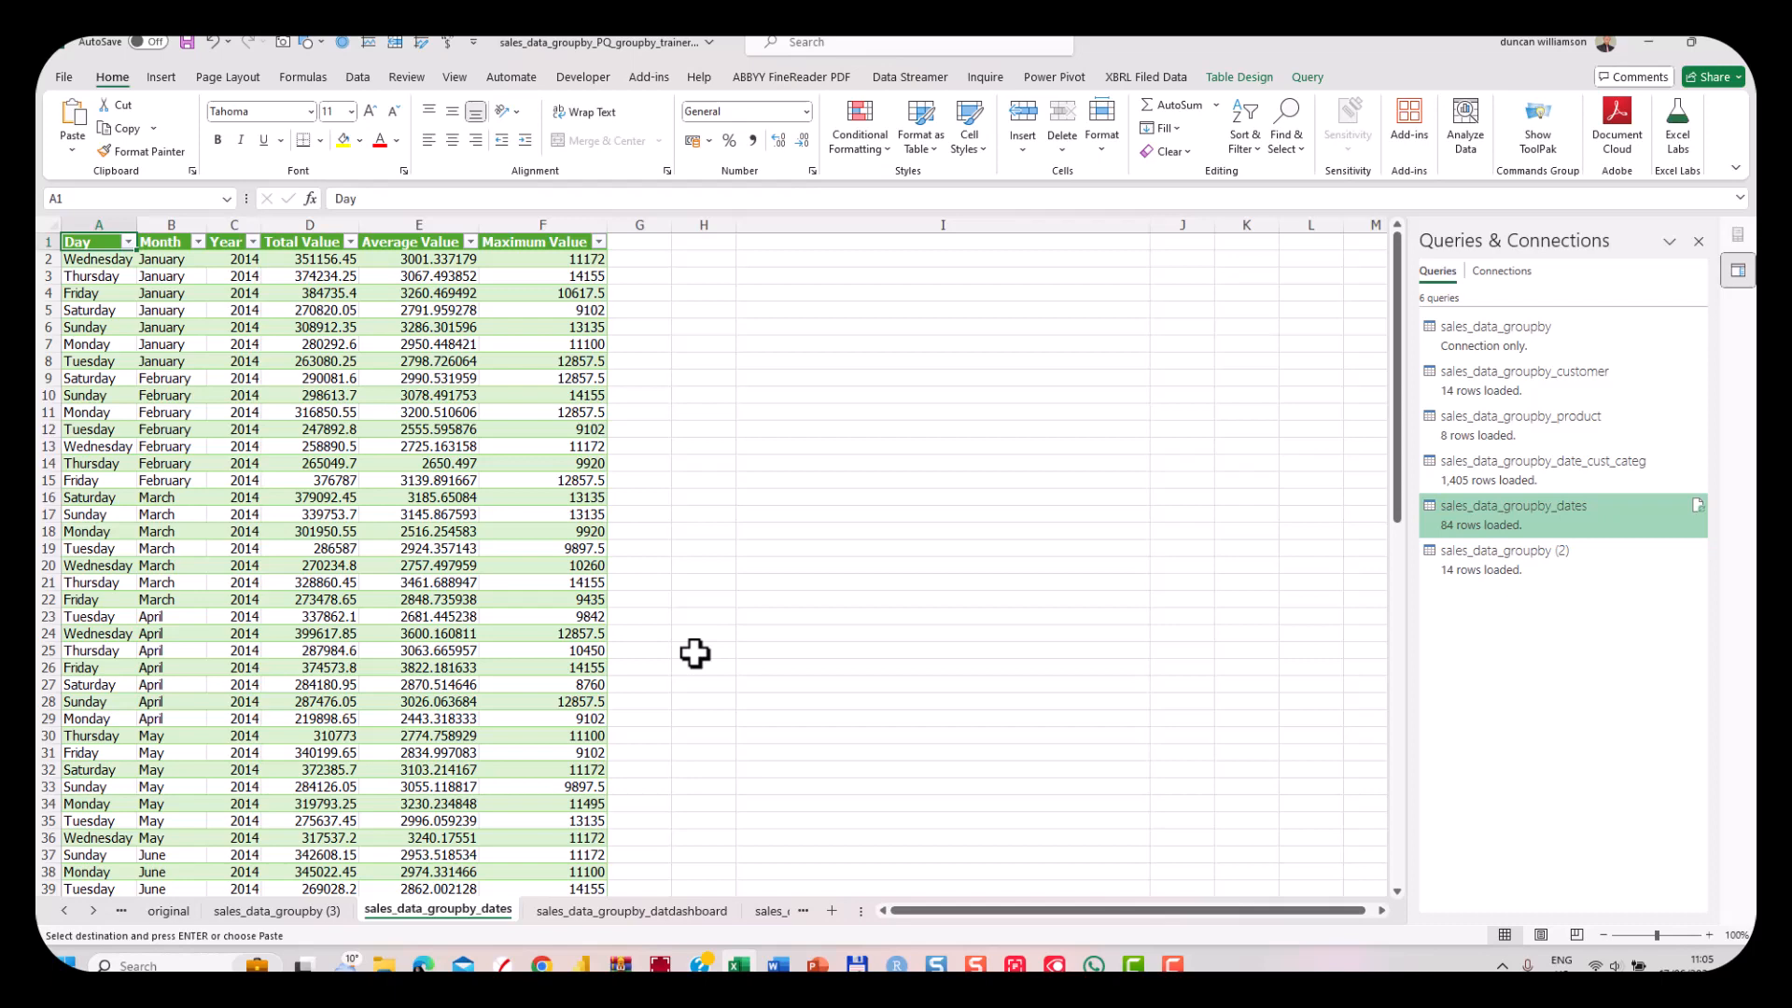
key(ctrl+Page_Down)
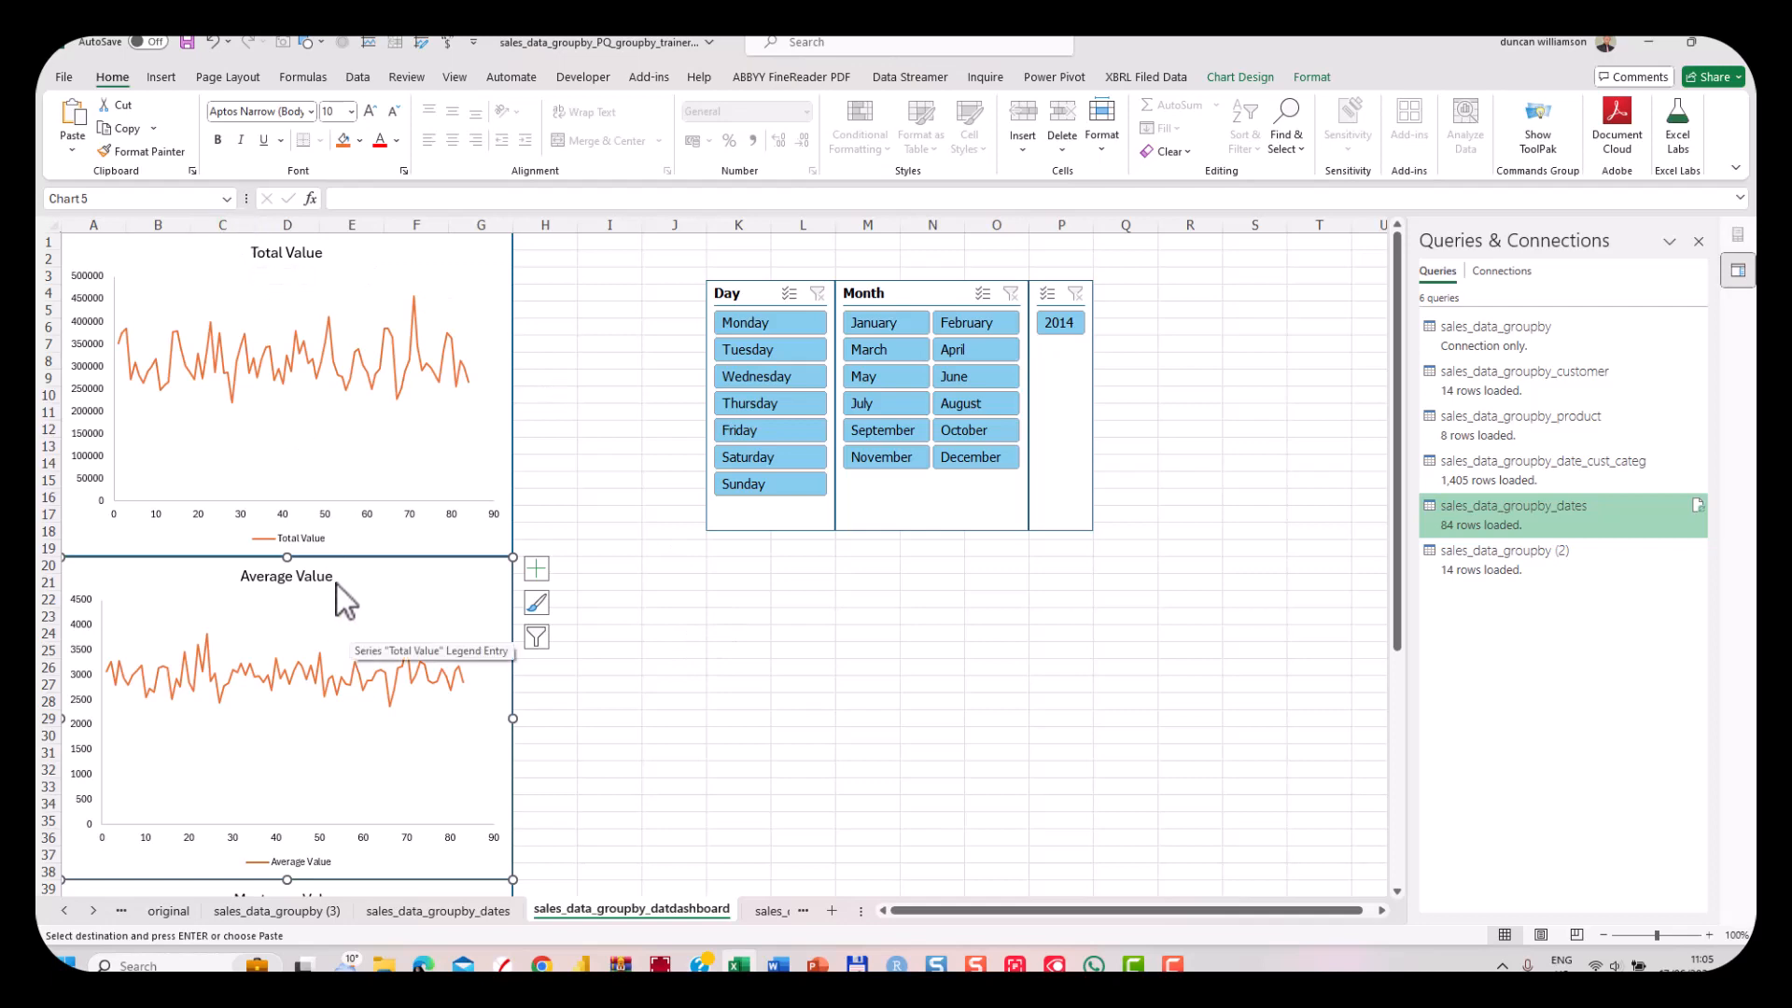
scroll(338, 586, down, 5)
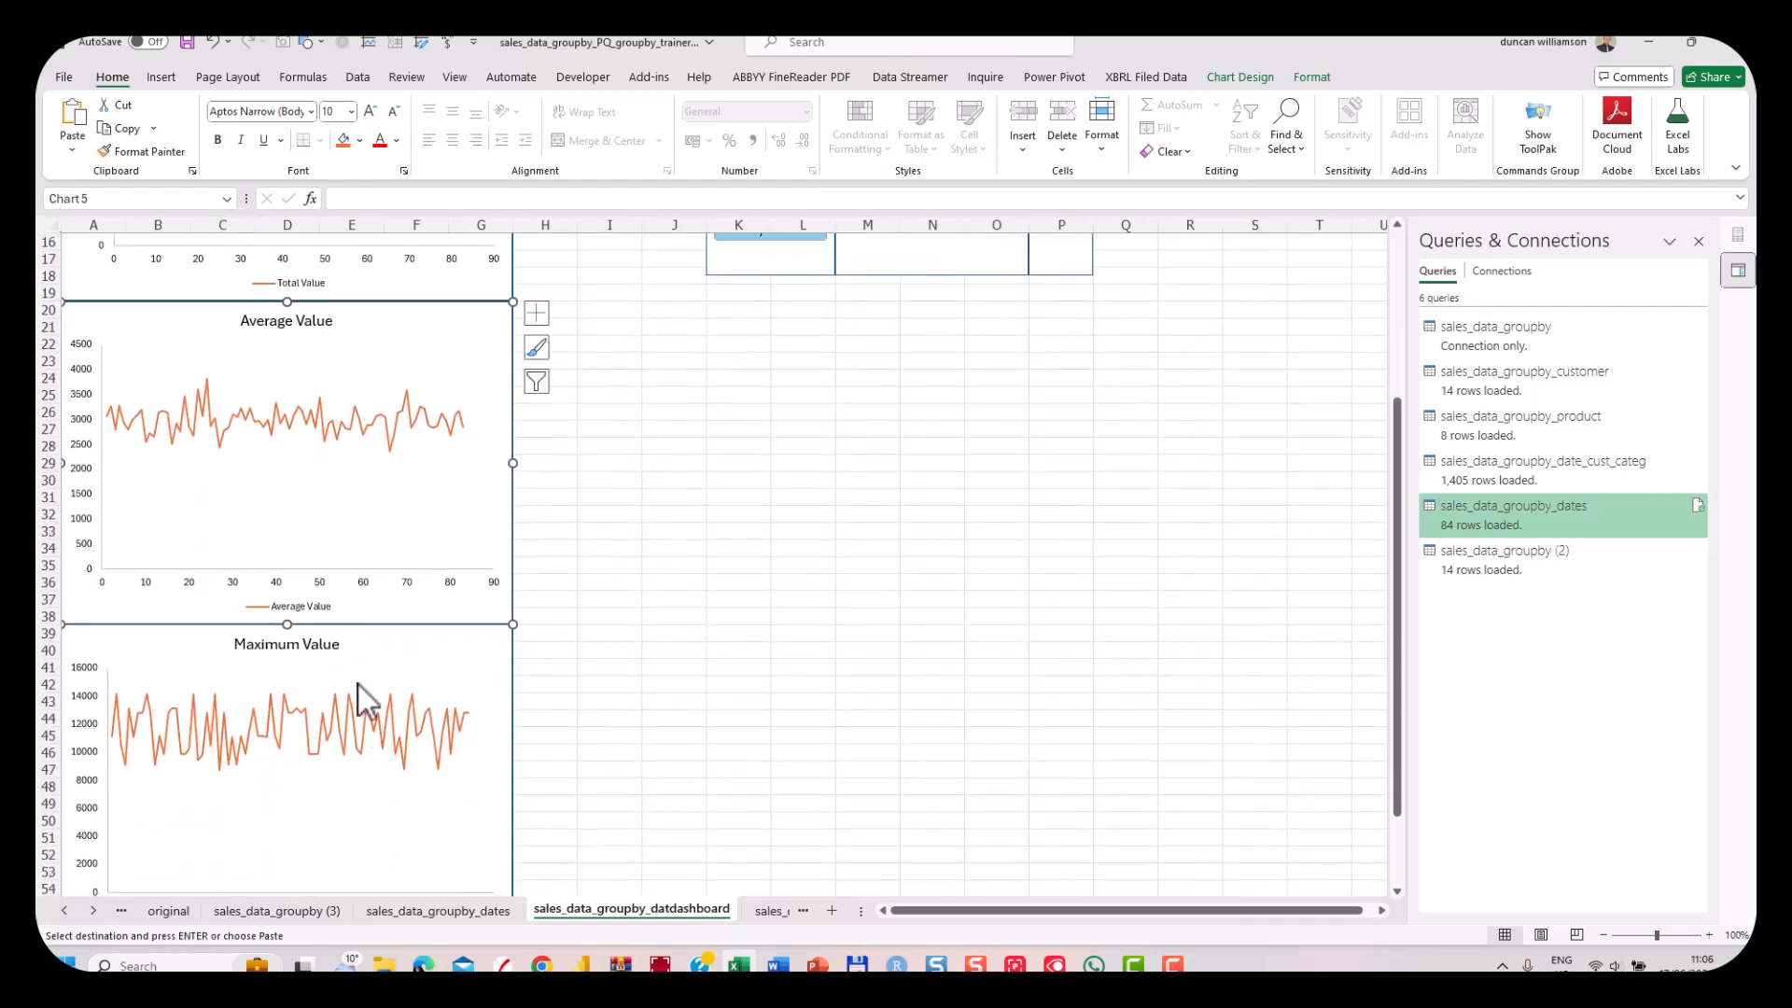
scroll(445, 695, up, 5)
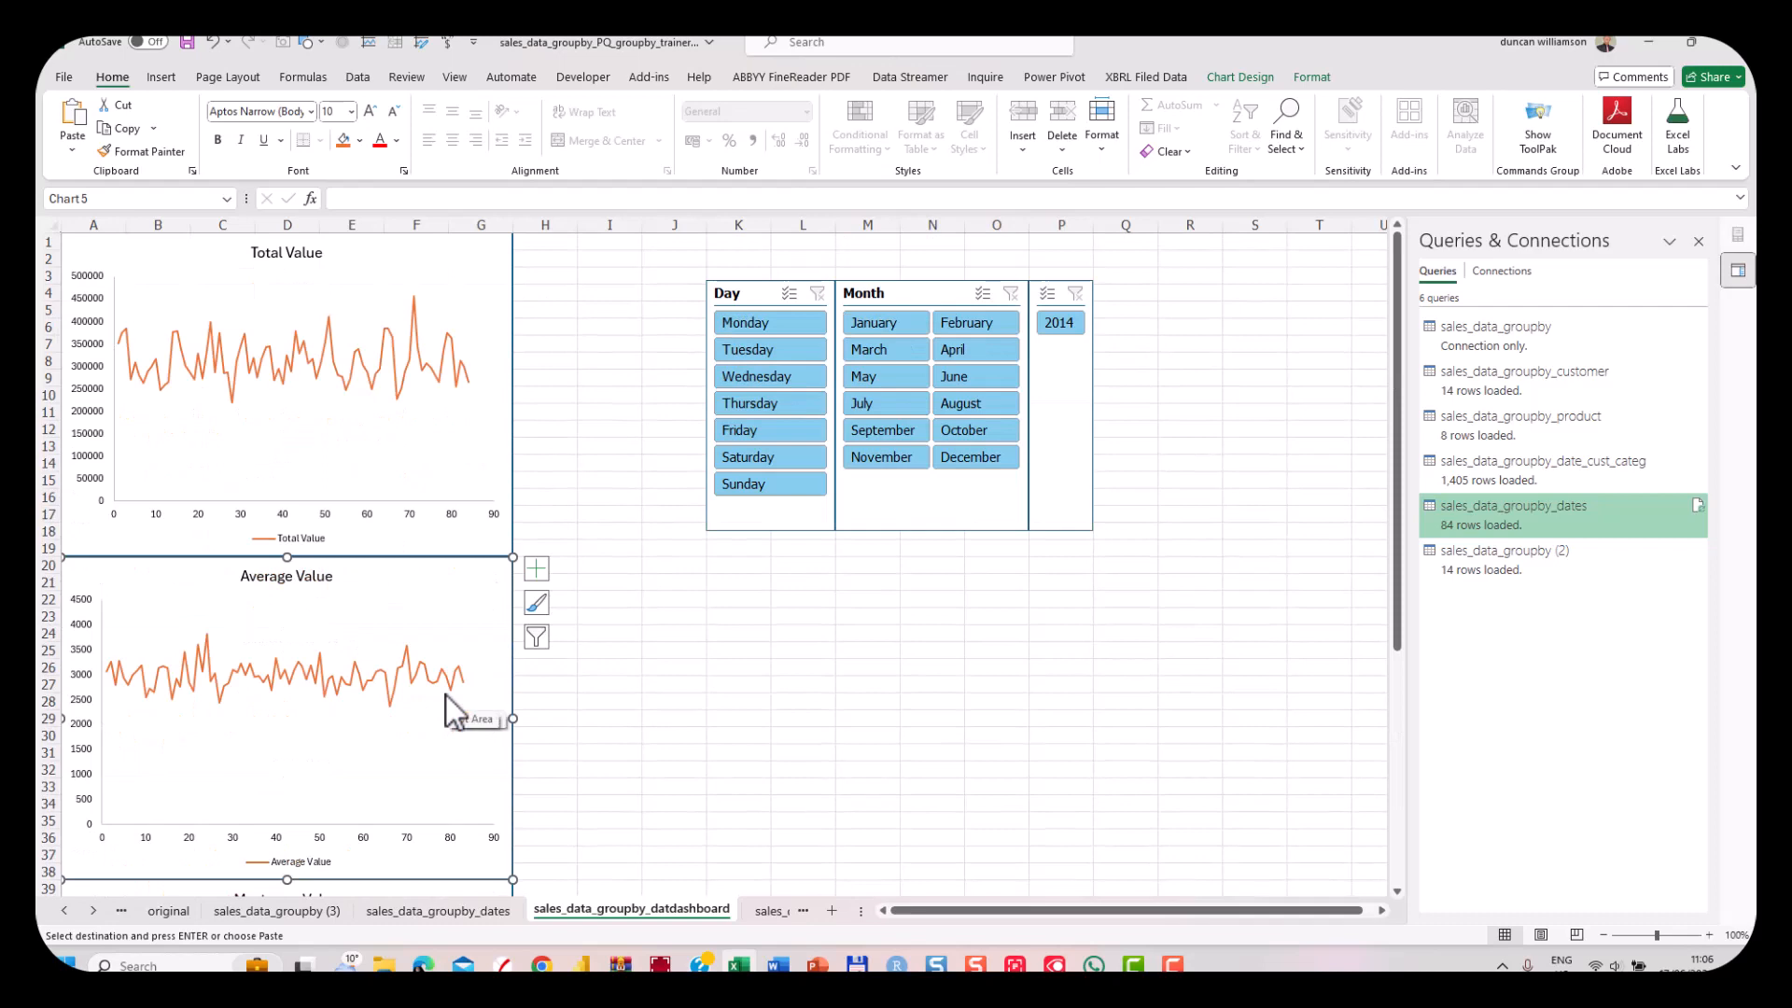
key(ctrl+Page_Up)
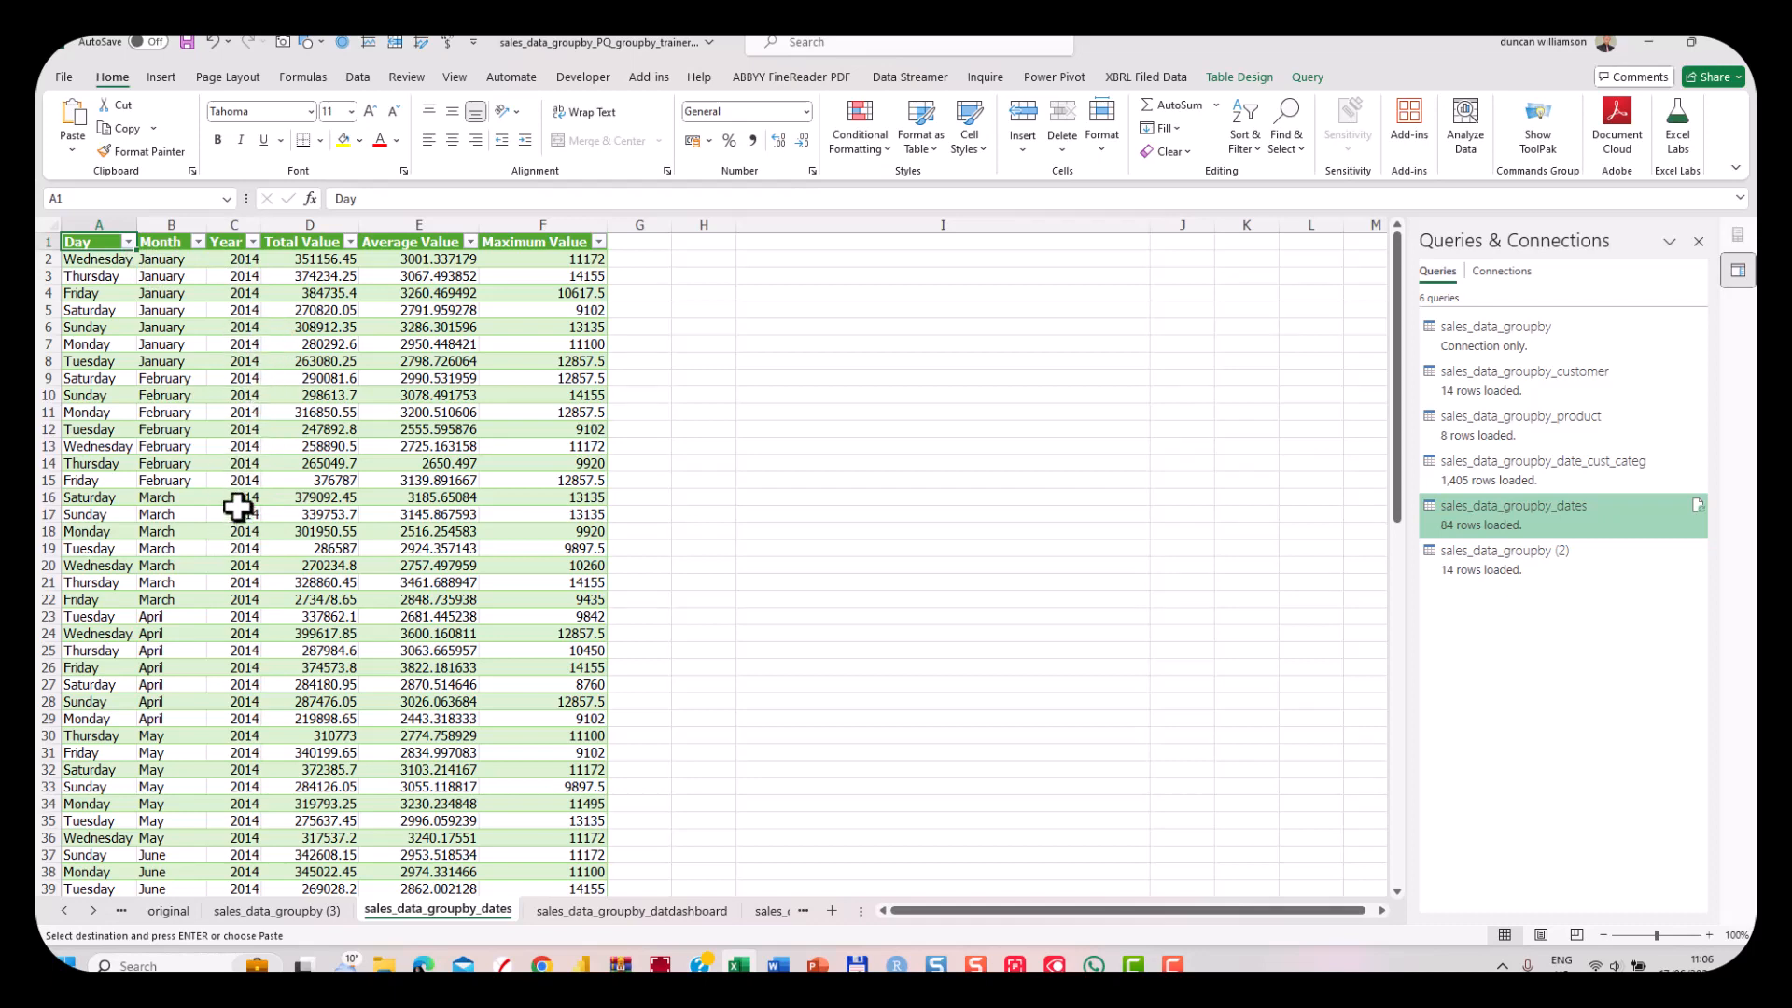
key(ctrl+Page_Down)
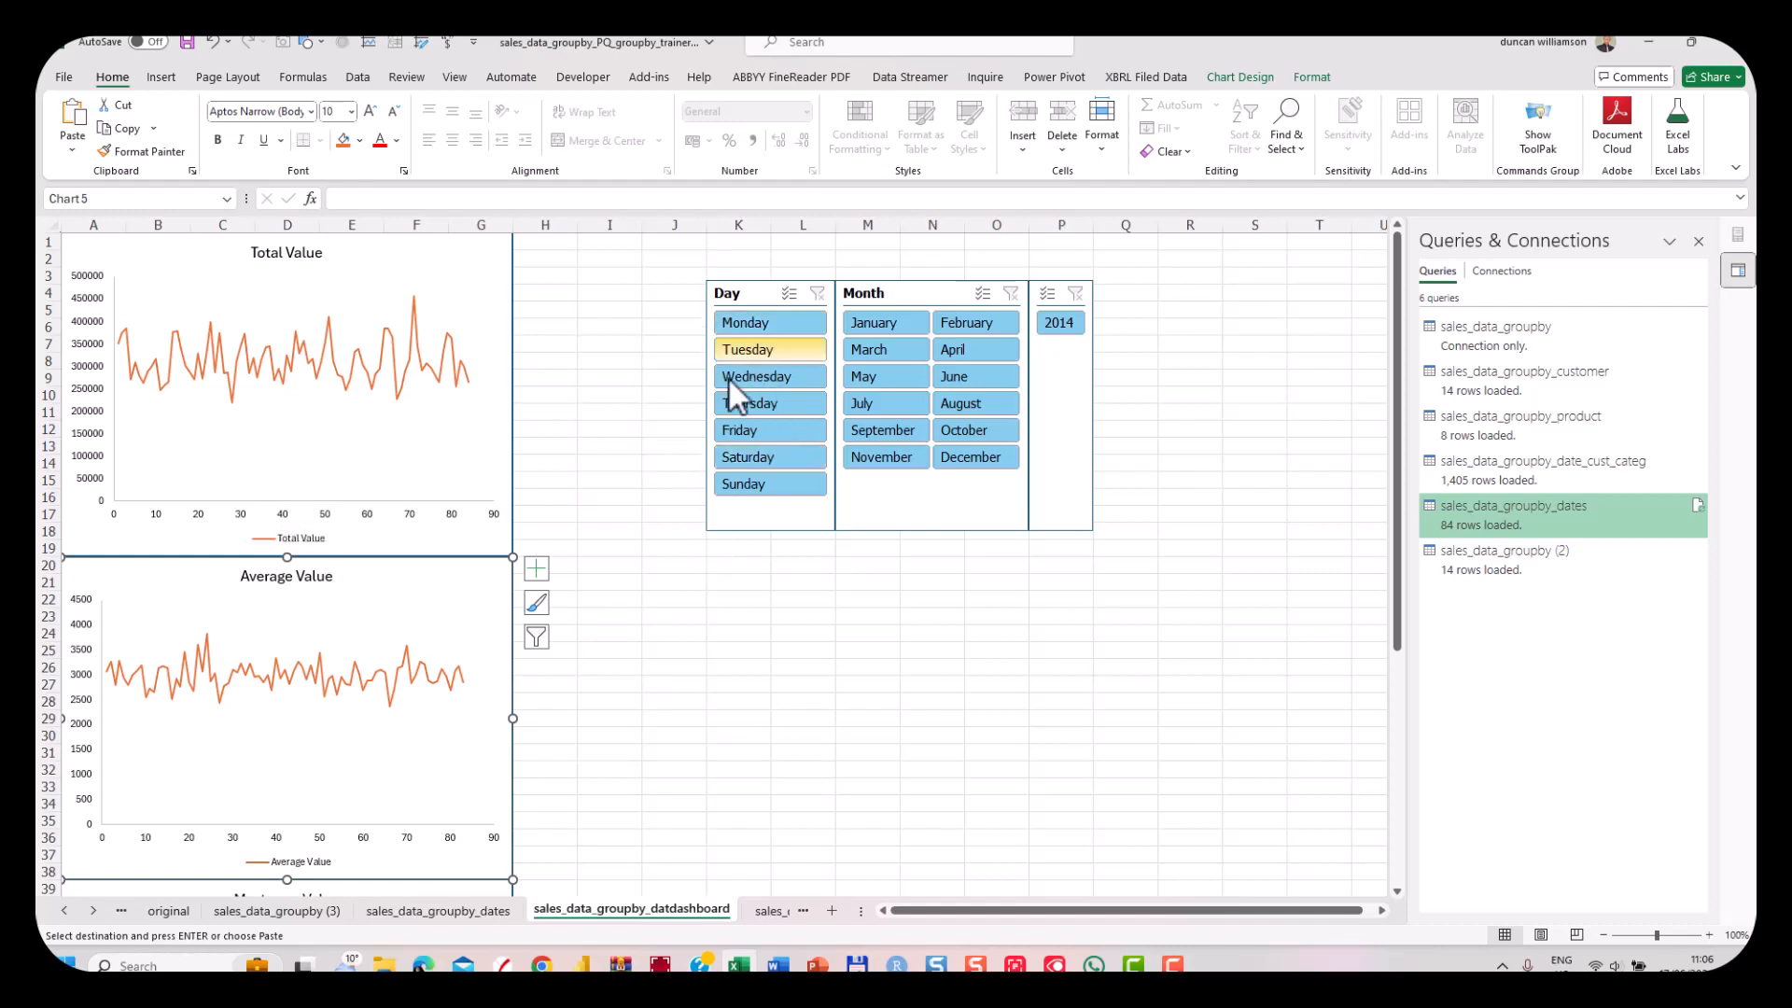
Filter the dashboard charts to Monday only, and reselect all days from Monday to Sunday.
scroll(640, 532, down, 3)
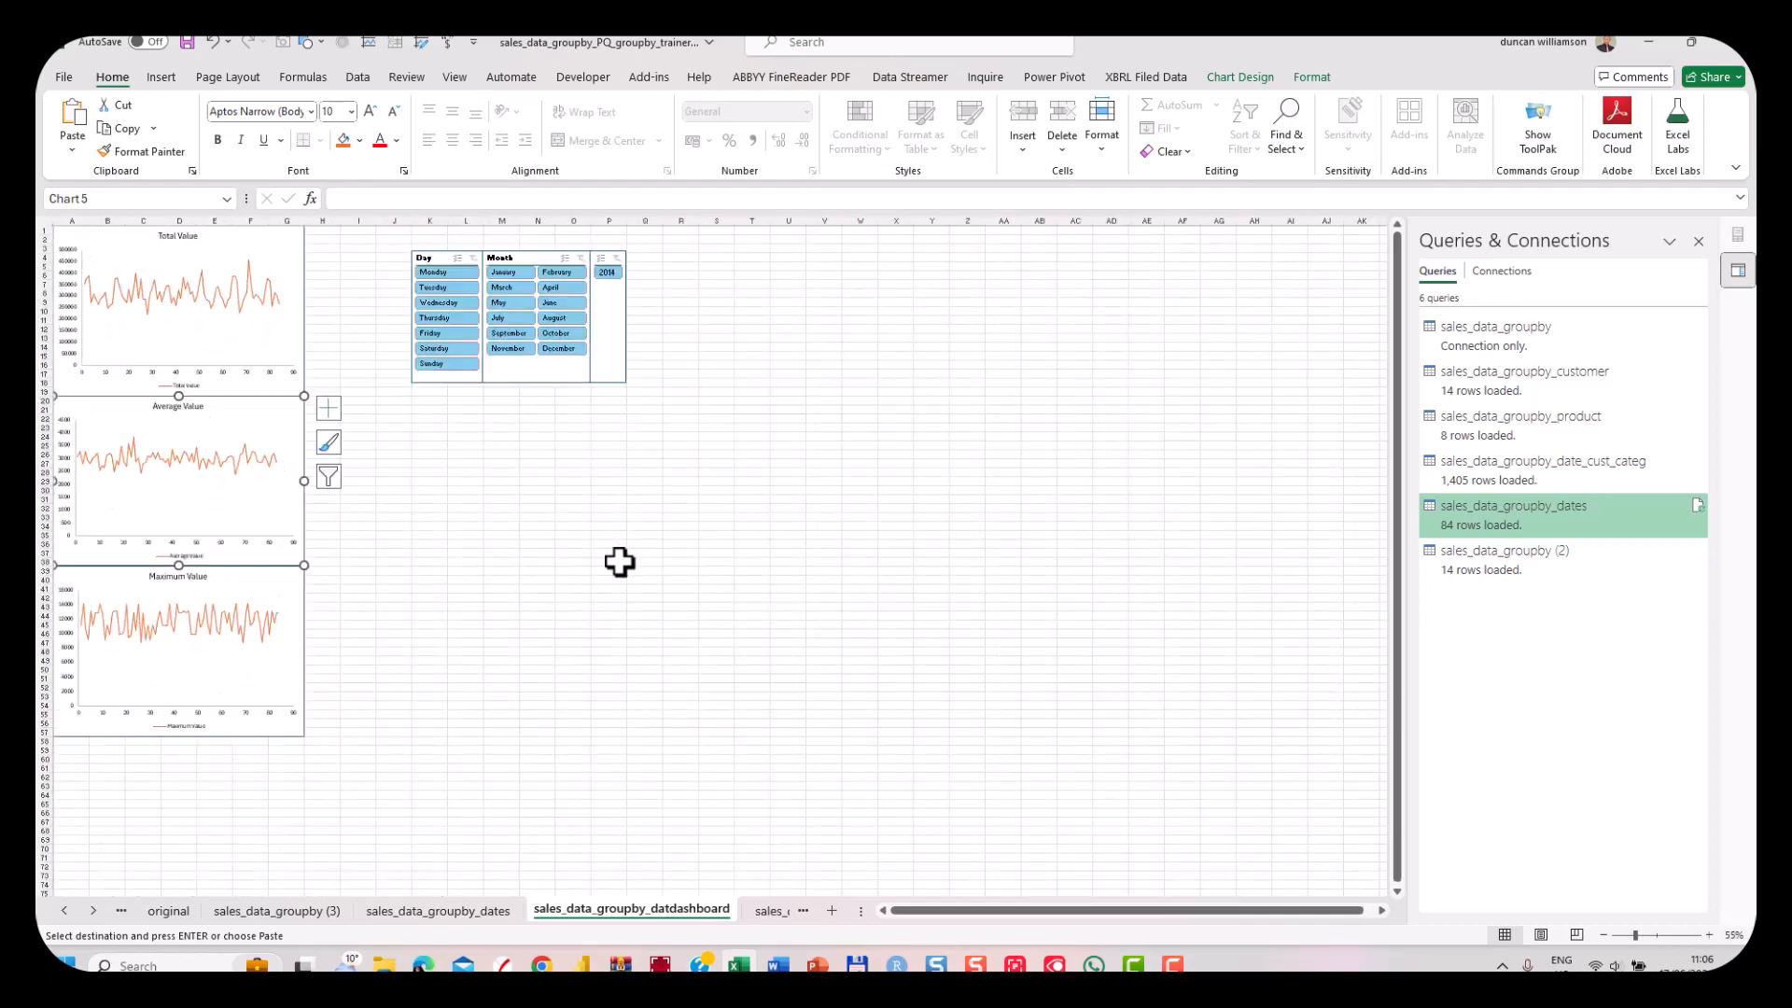
scroll(616, 564, up, 1)
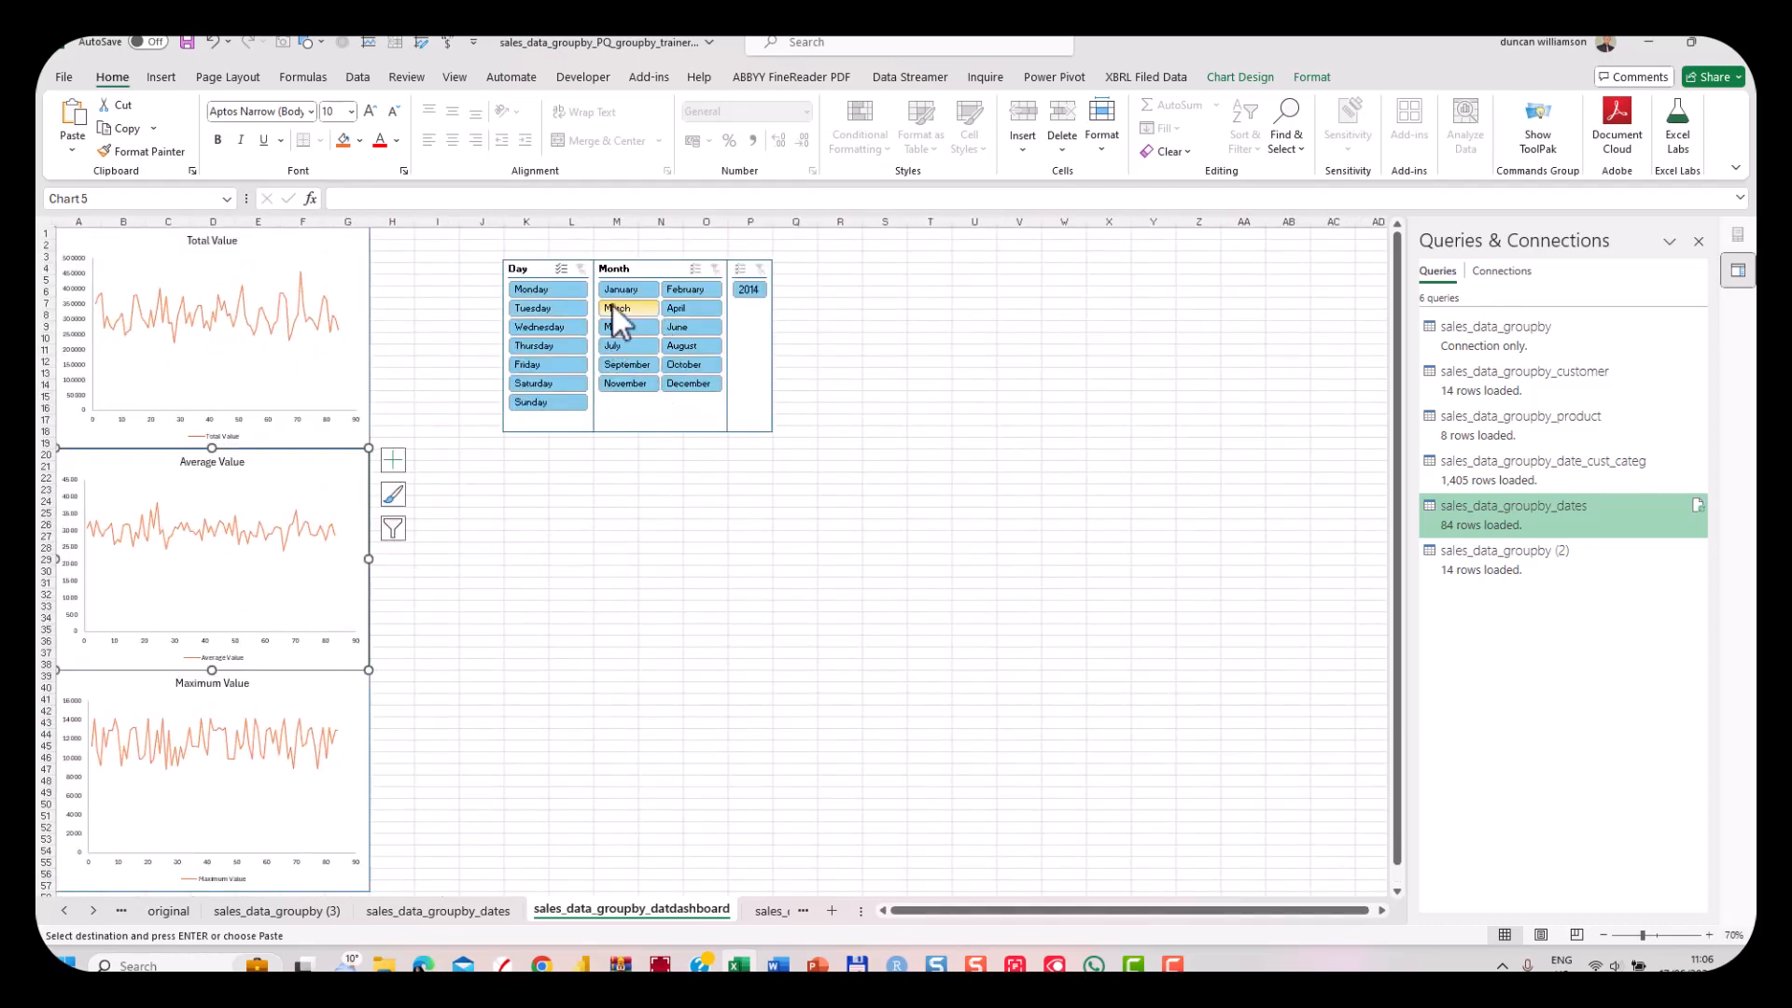
click(556, 289)
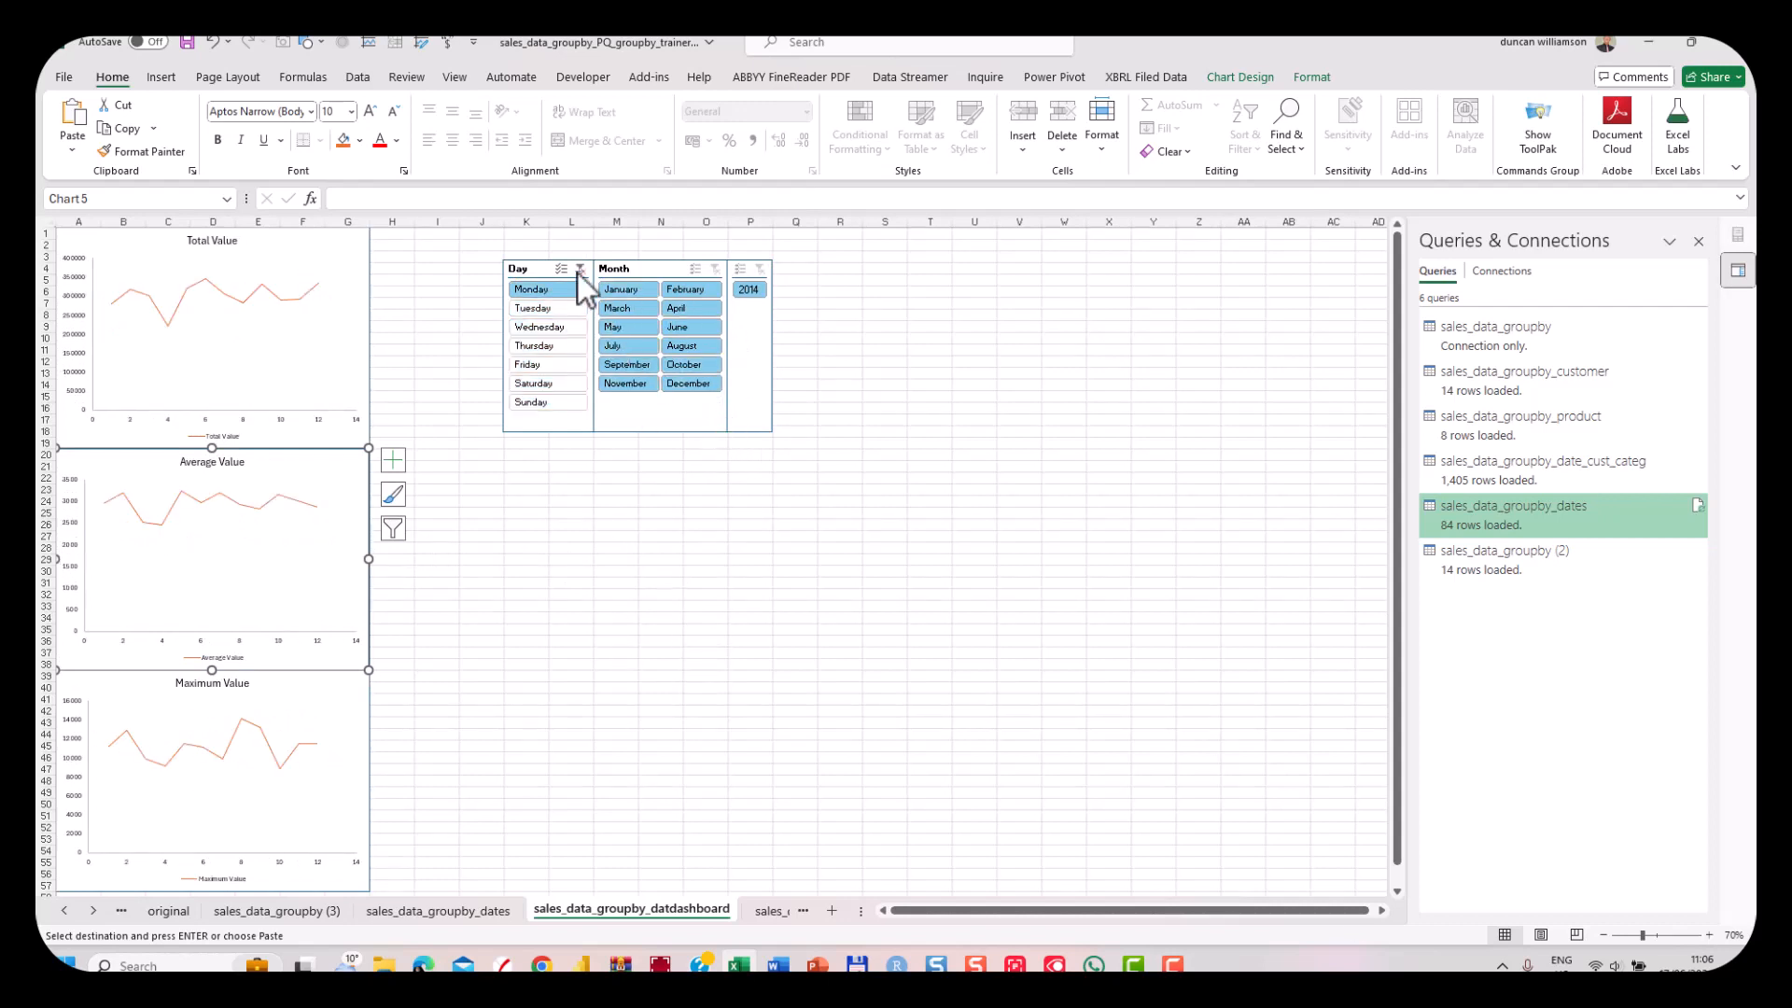
drag(525, 291, 548, 420)
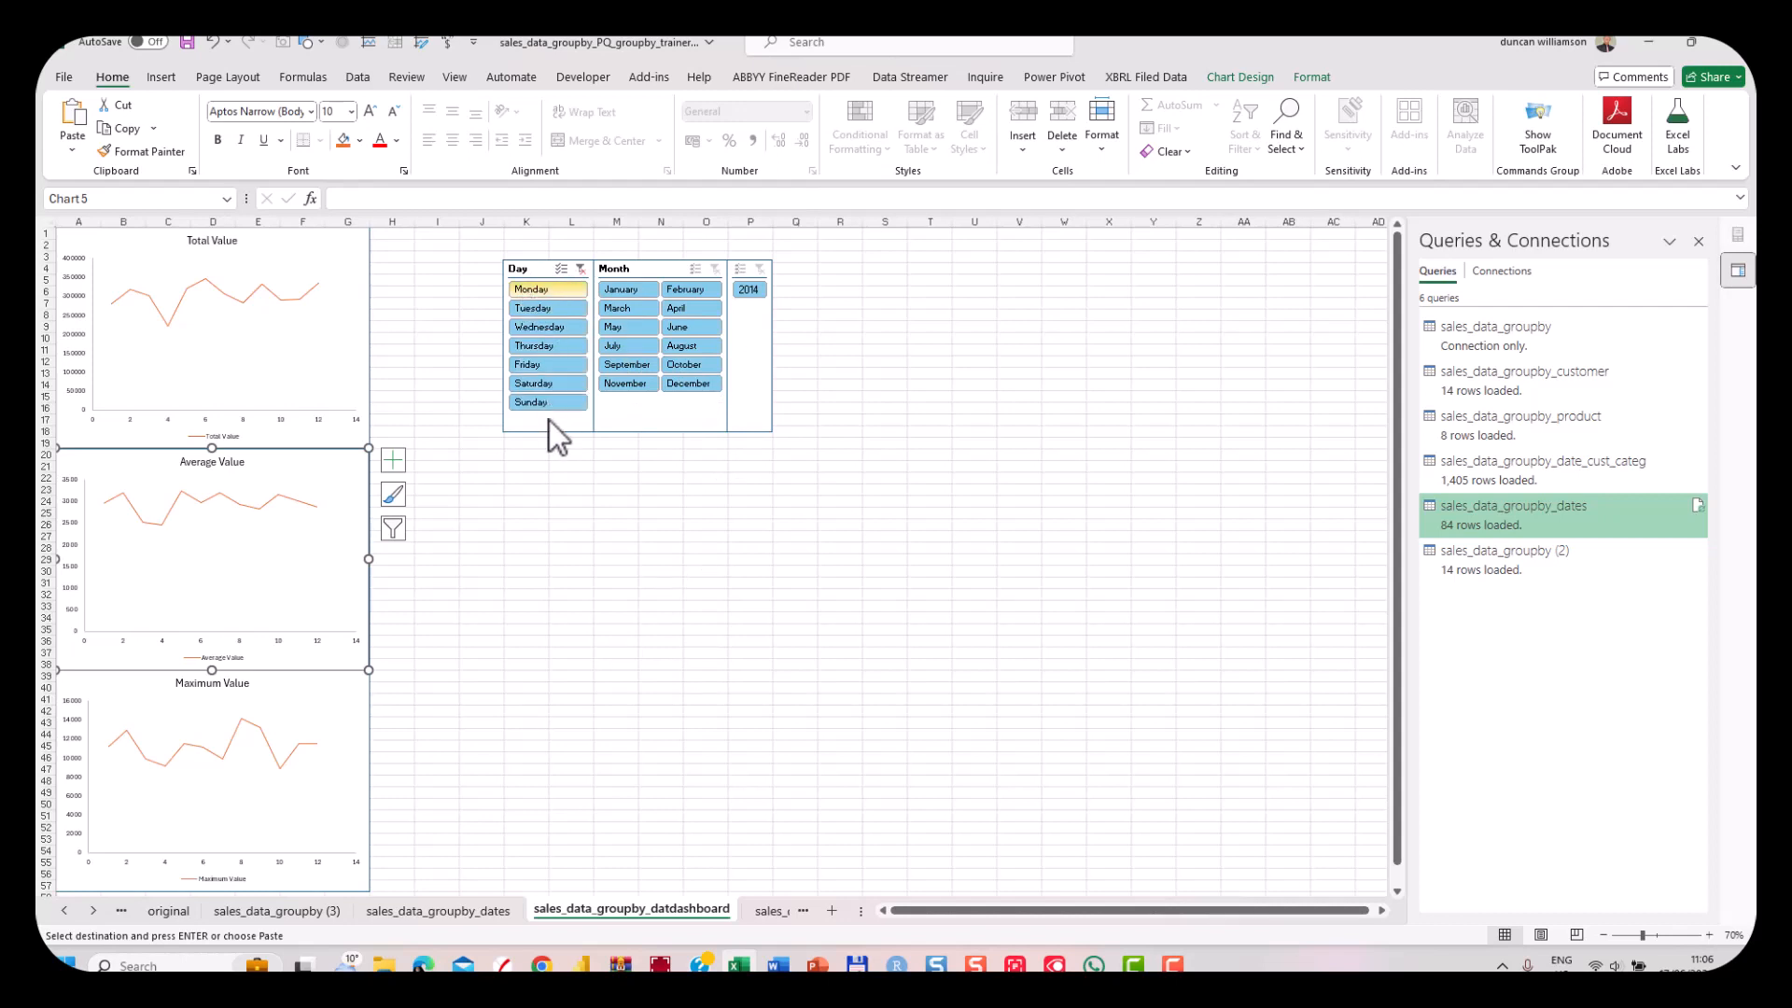
Filter the dashboard charts in turn to January, February, January to March, and January to June.
click(618, 291)
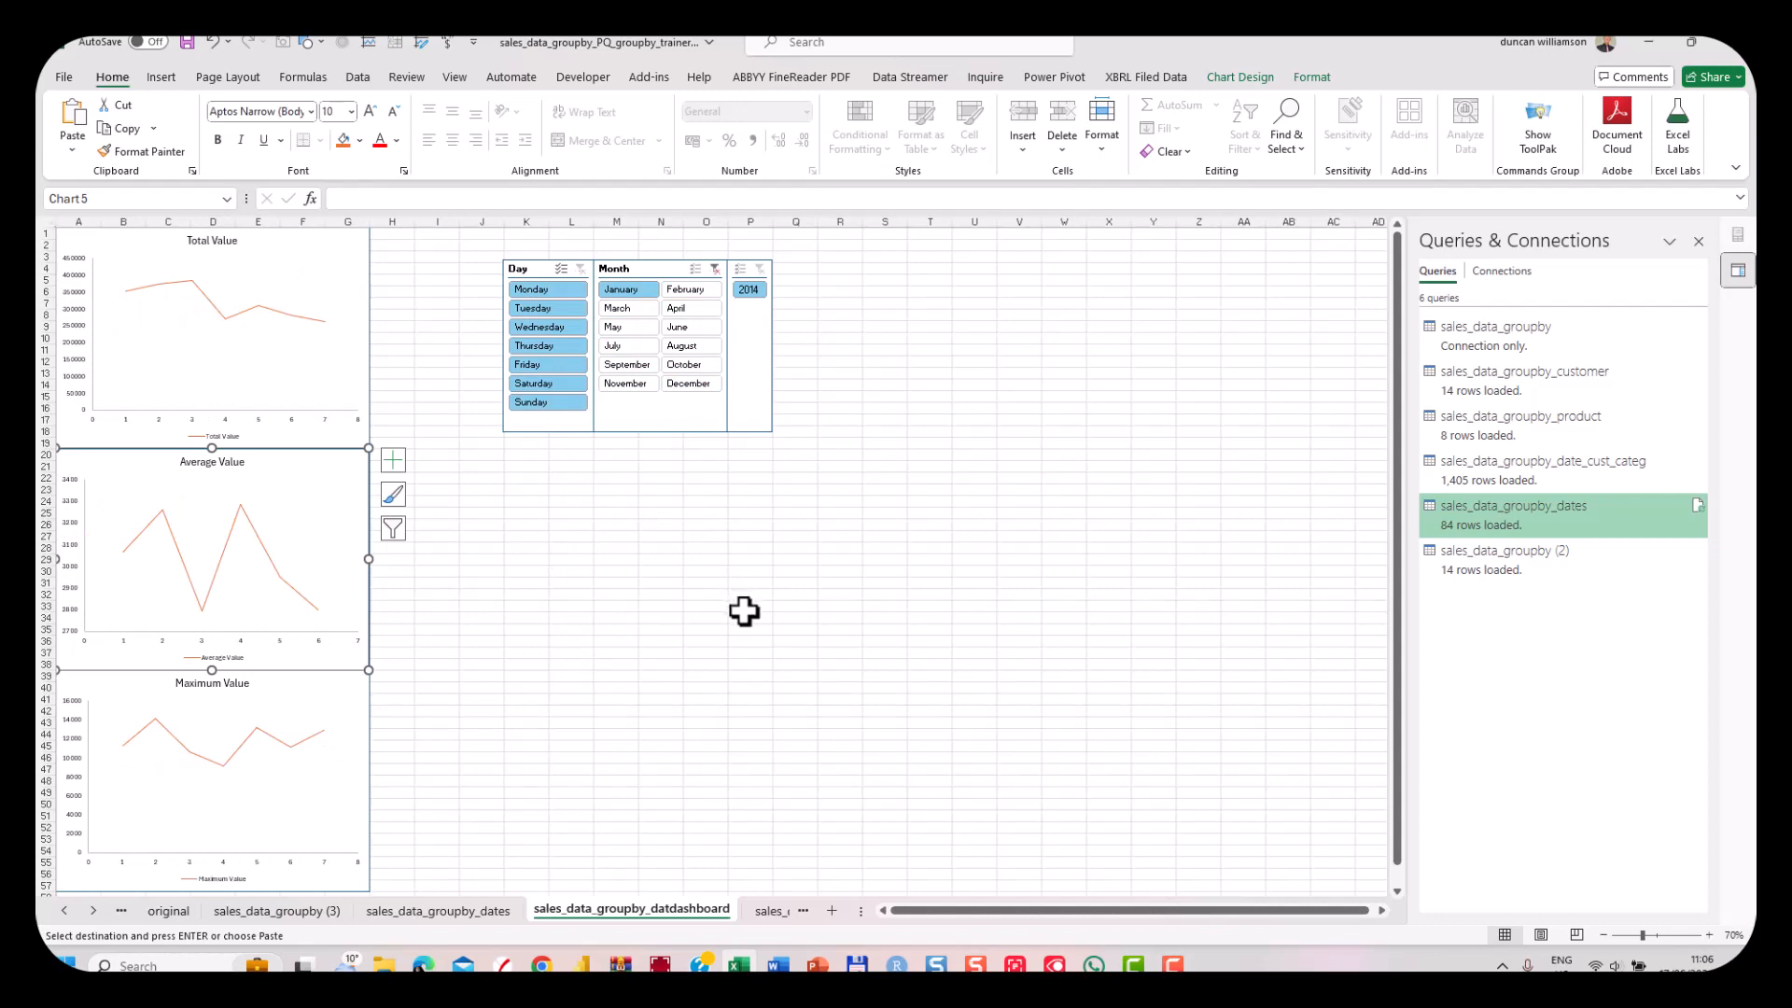
click(691, 290)
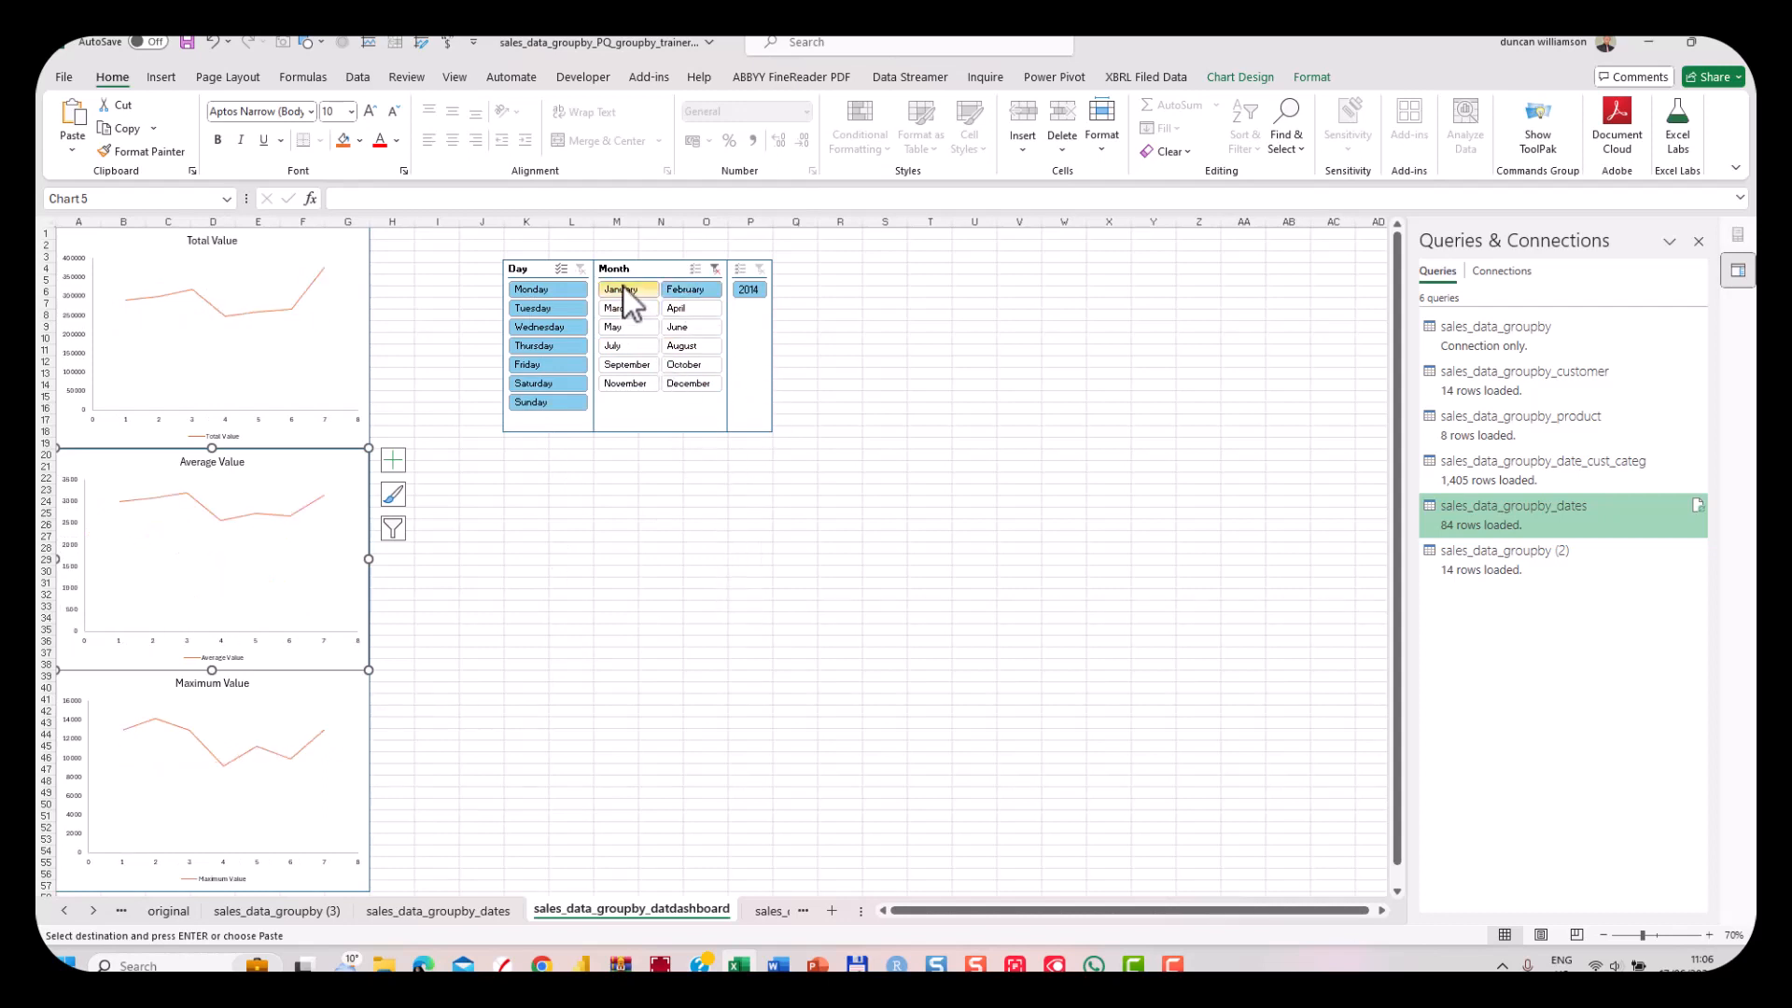
drag(624, 287, 631, 306)
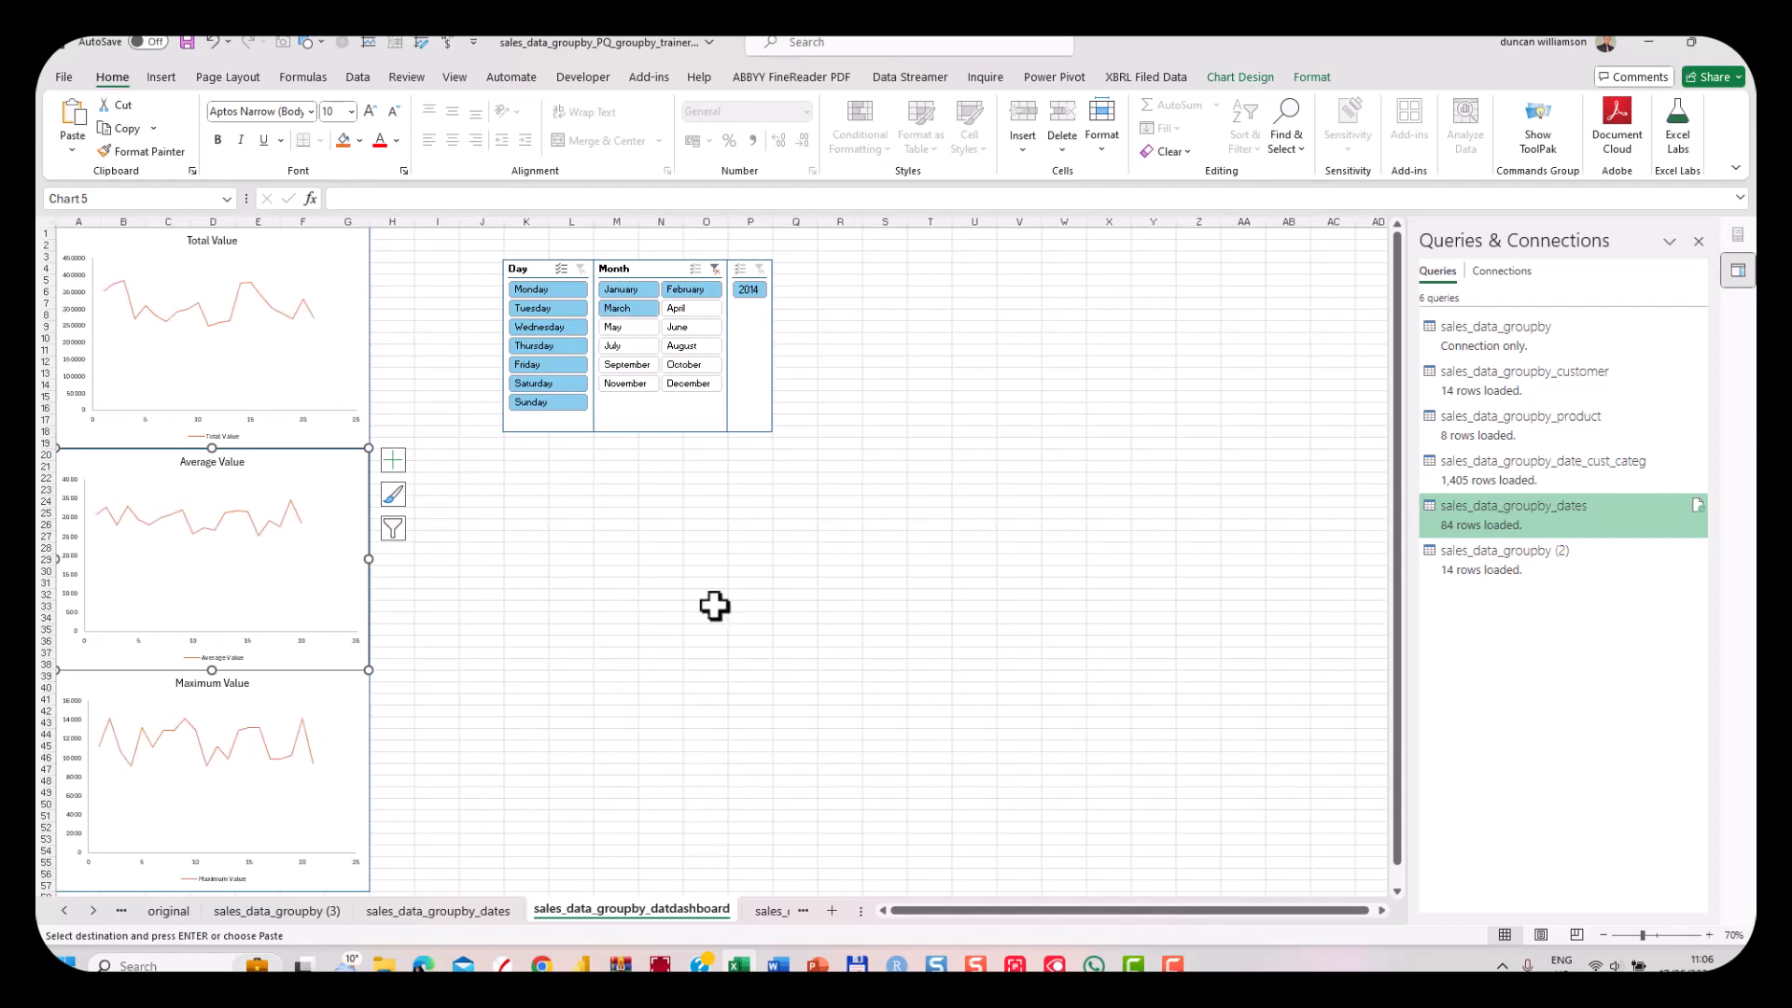
click(636, 292)
drag(646, 305, 678, 328)
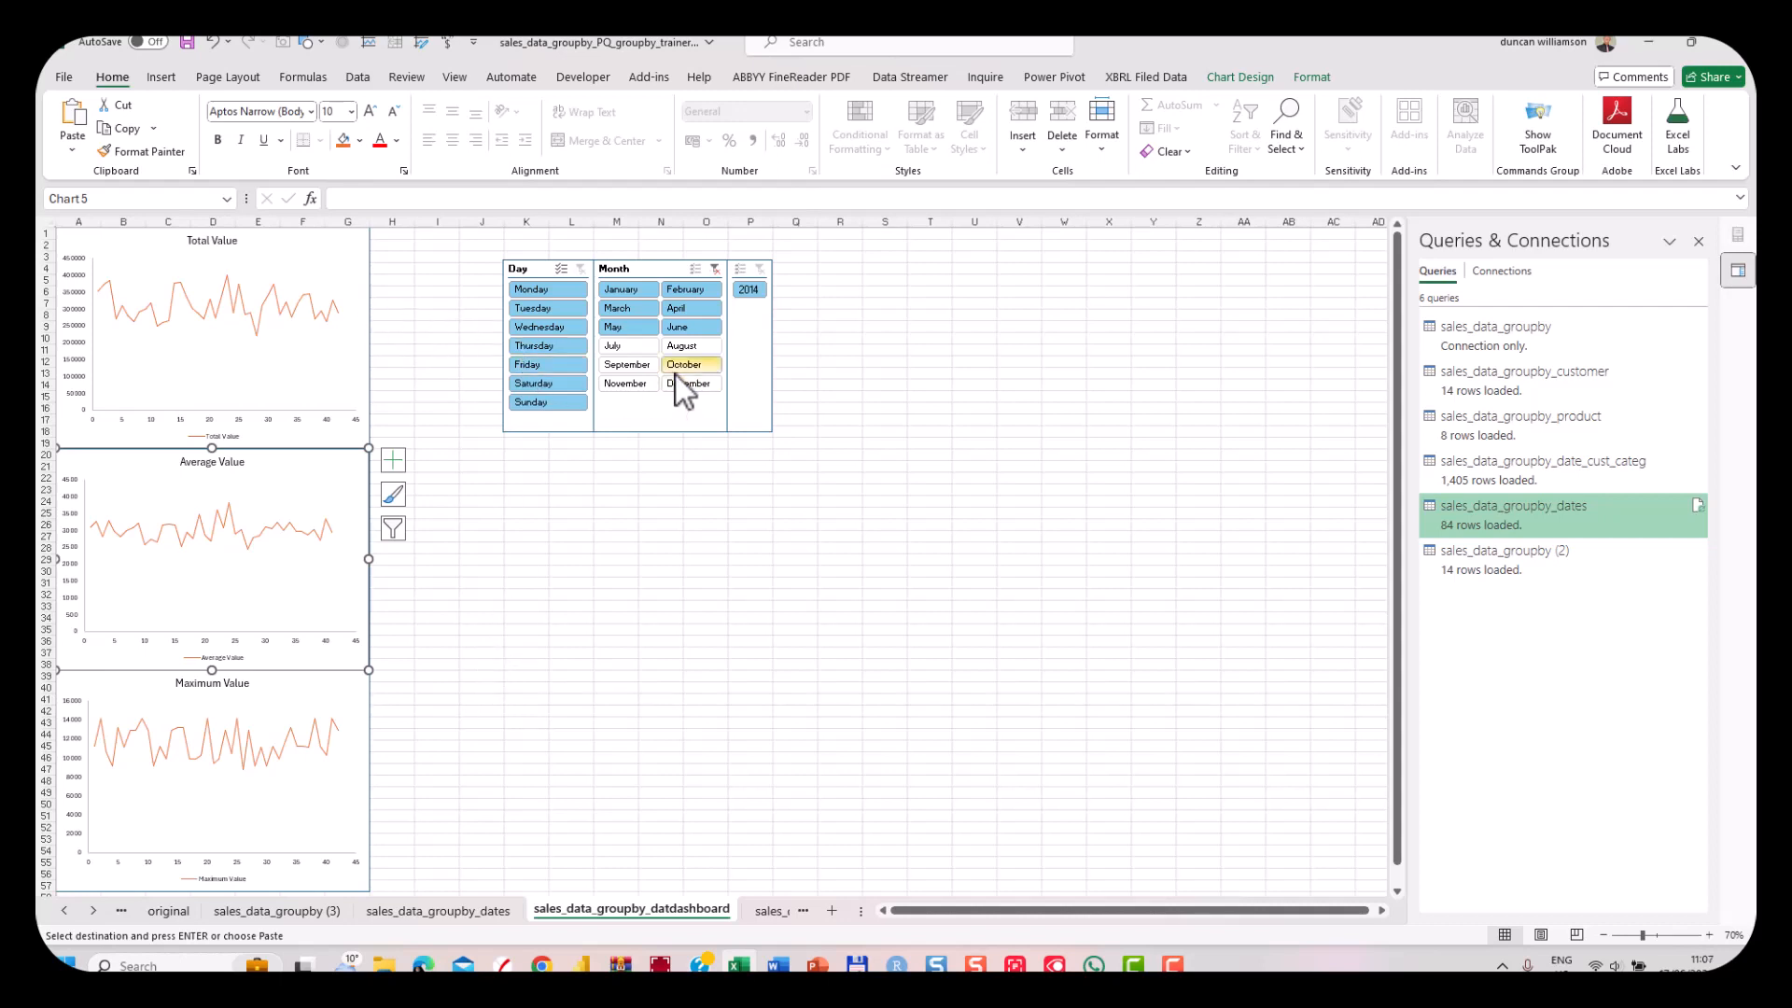
Filter the dashboard to Monday and January and check the filtered table on the sales_data_groupby_dates sheet.
click(564, 289)
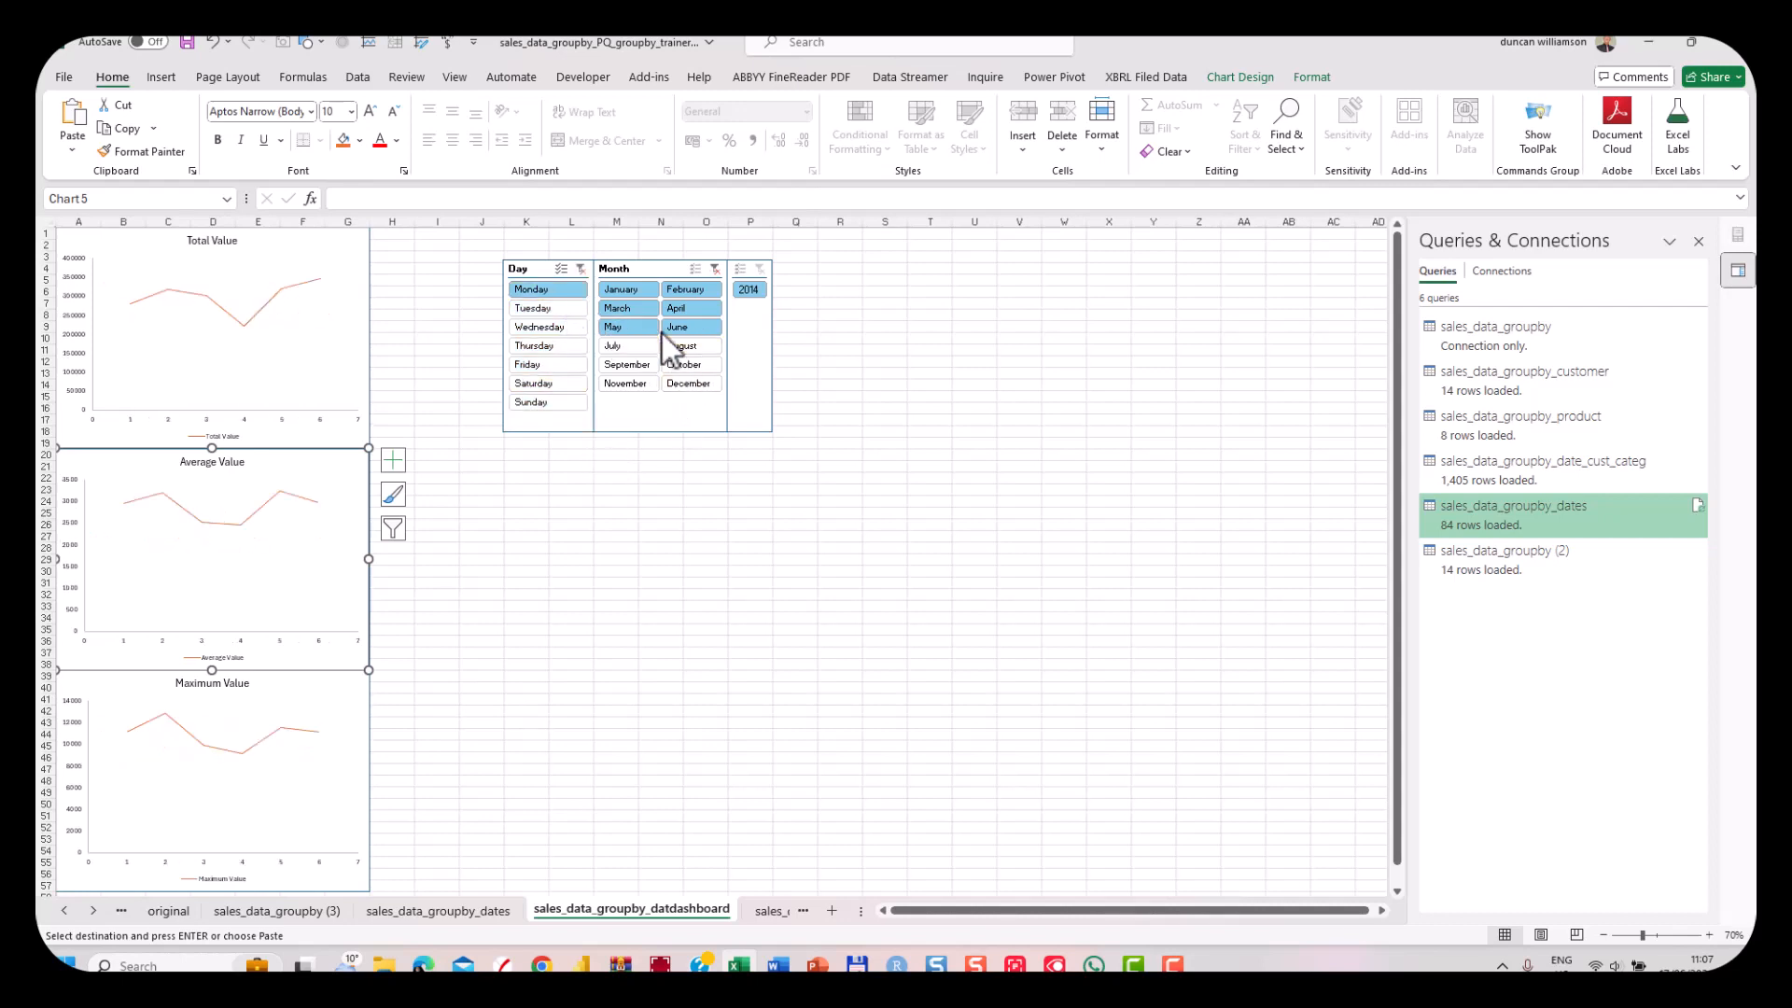
click(624, 289)
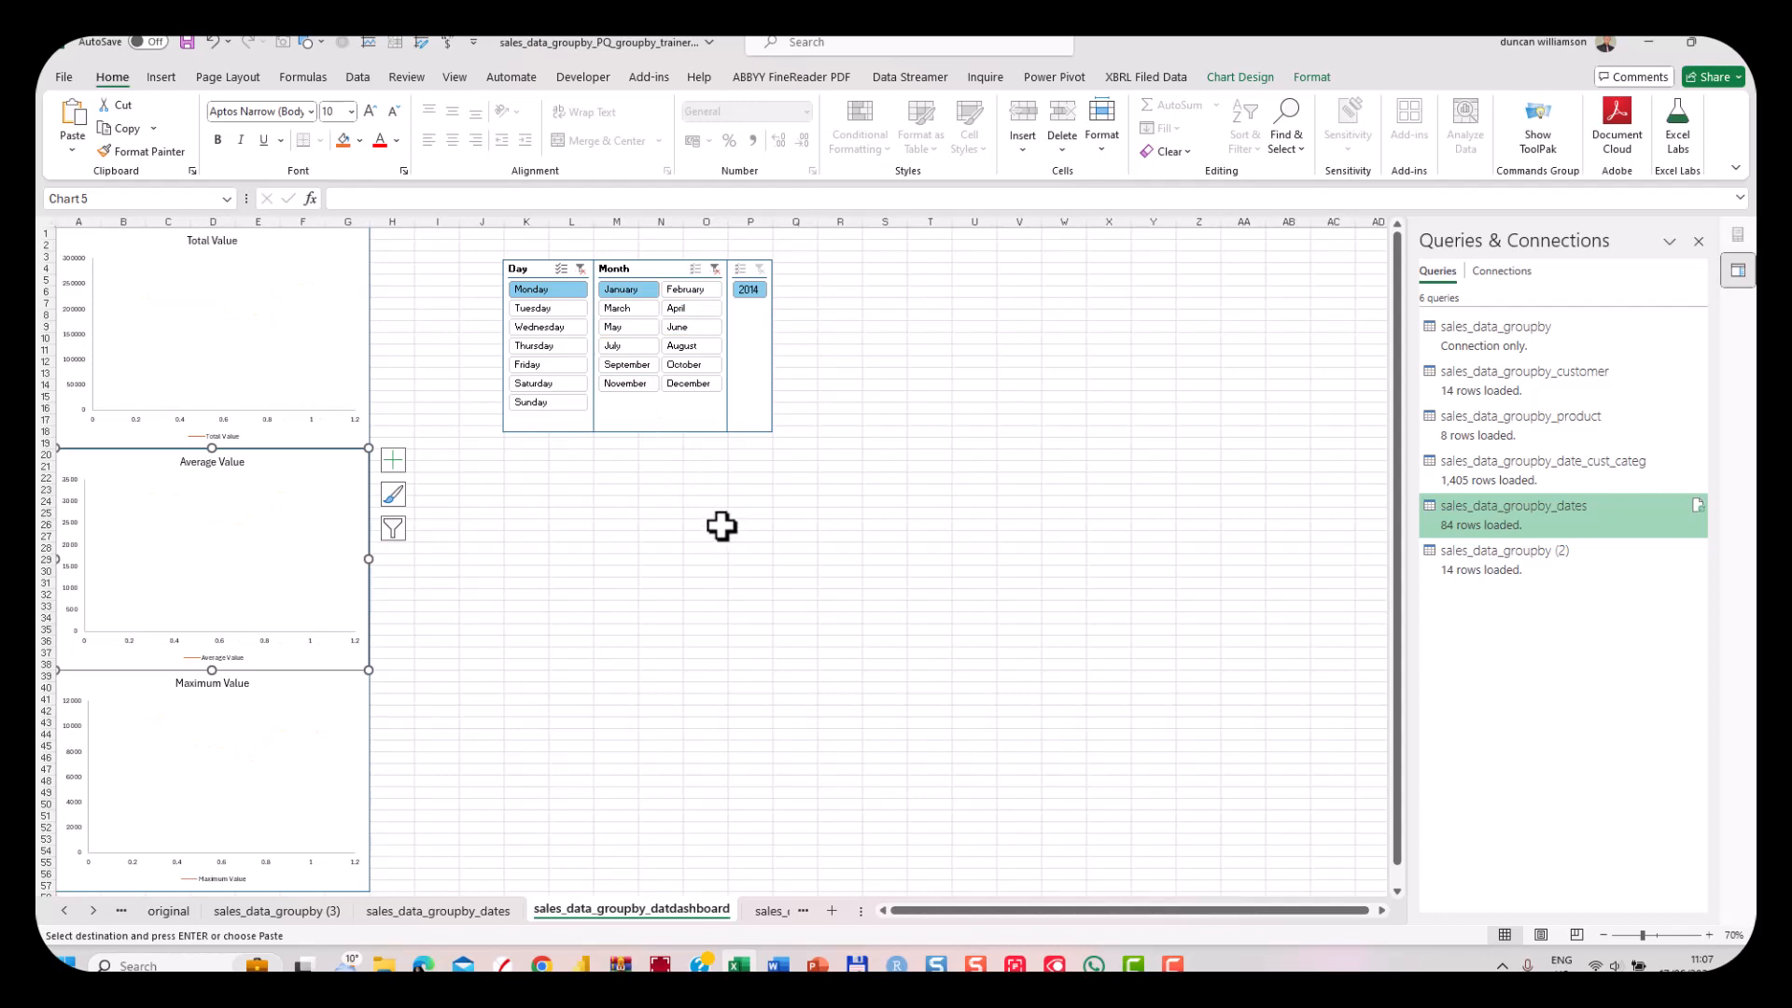
key(ctrl+Page_Up)
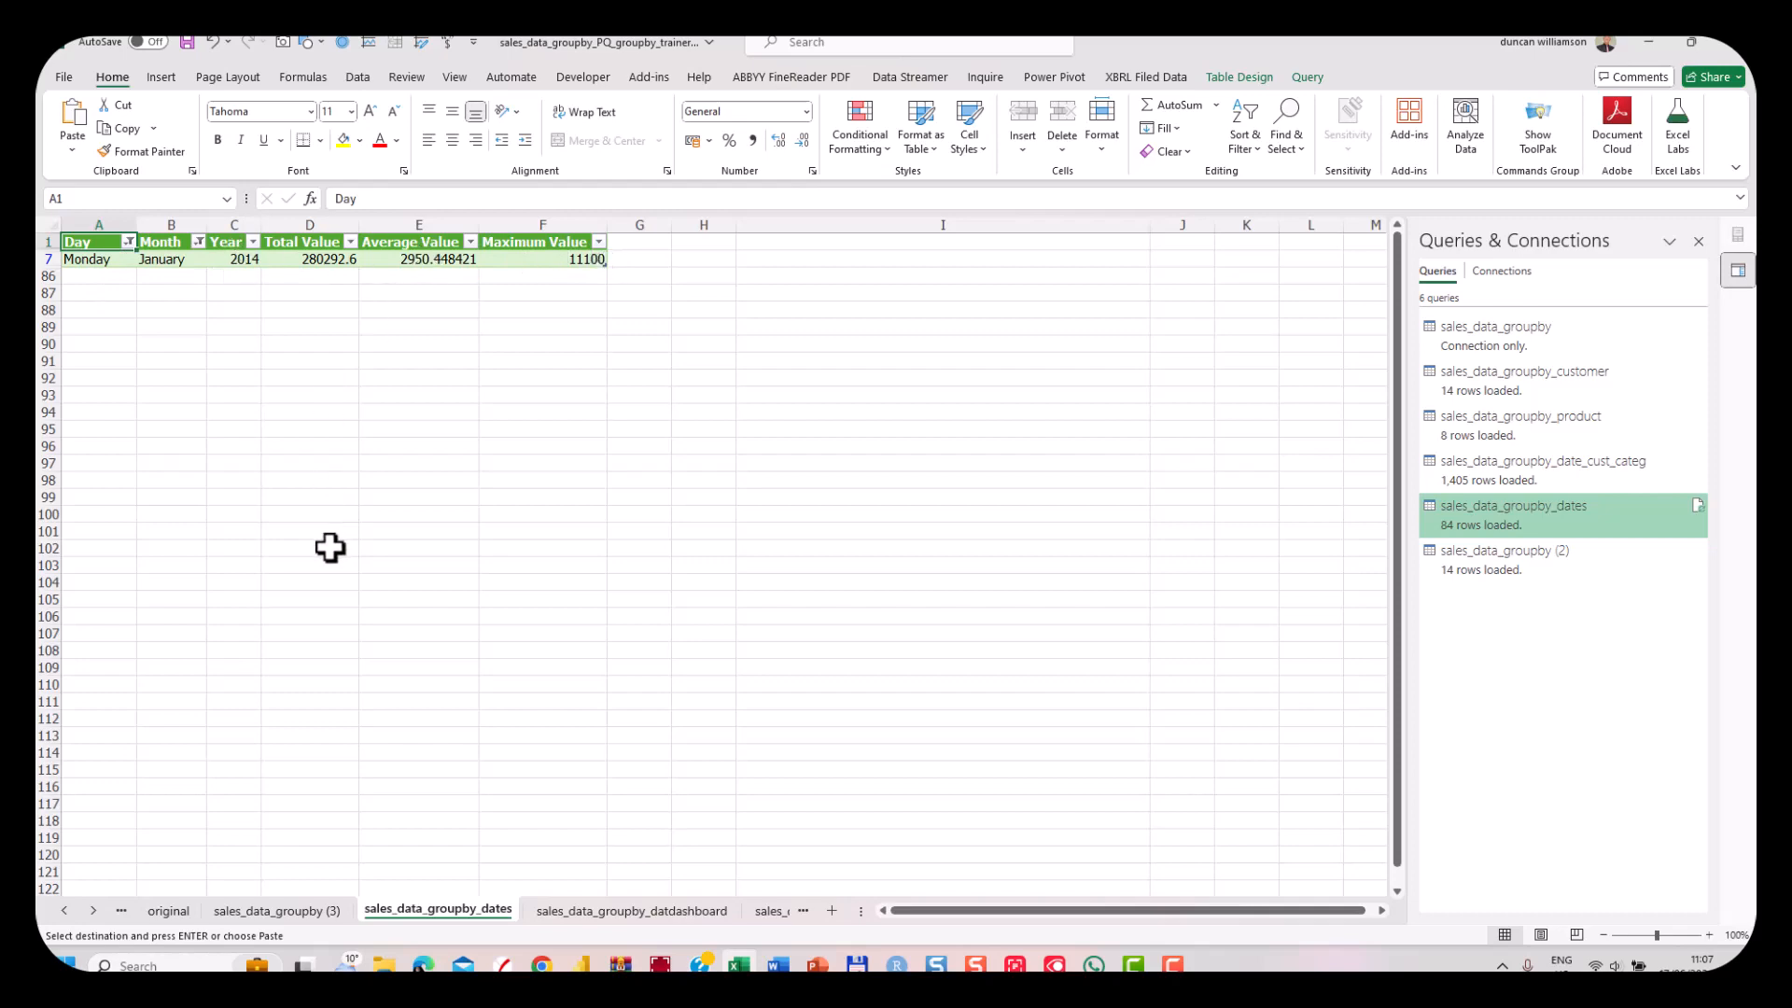
key(ctrl+Page_Down)
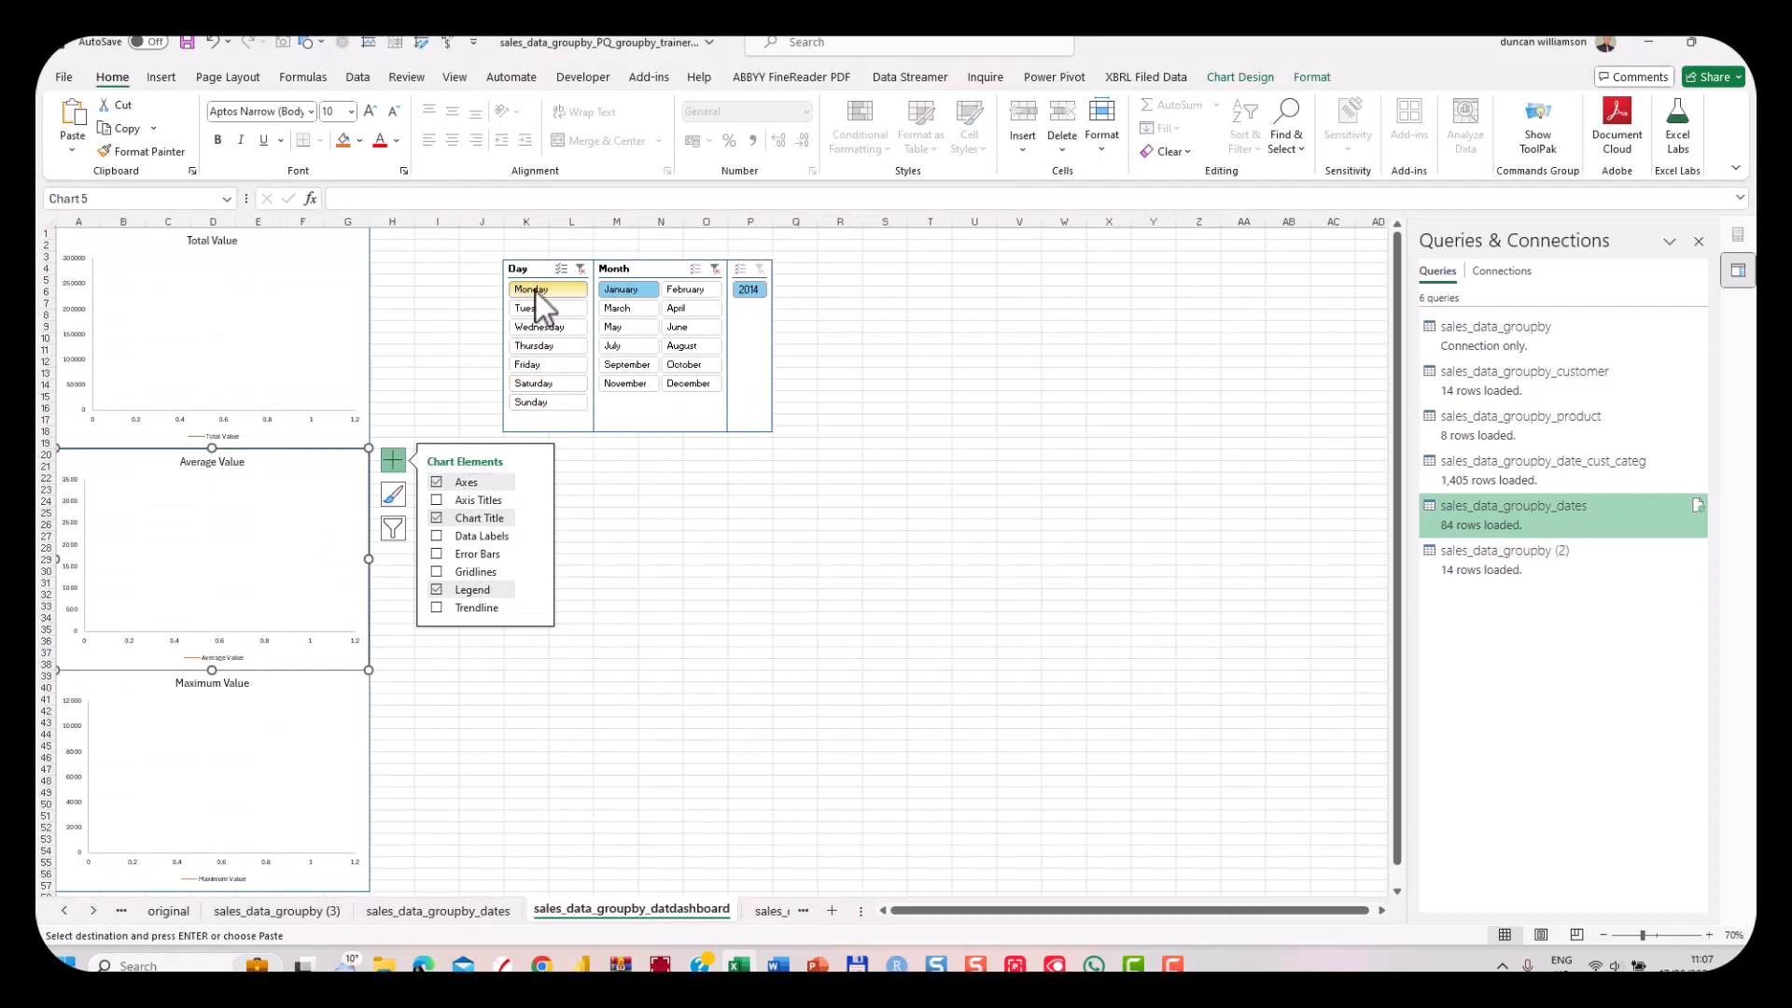
Reselect all seven days and clear the Month filter, checking the sales_data_groupby_dates table after each change.
drag(535, 291, 562, 420)
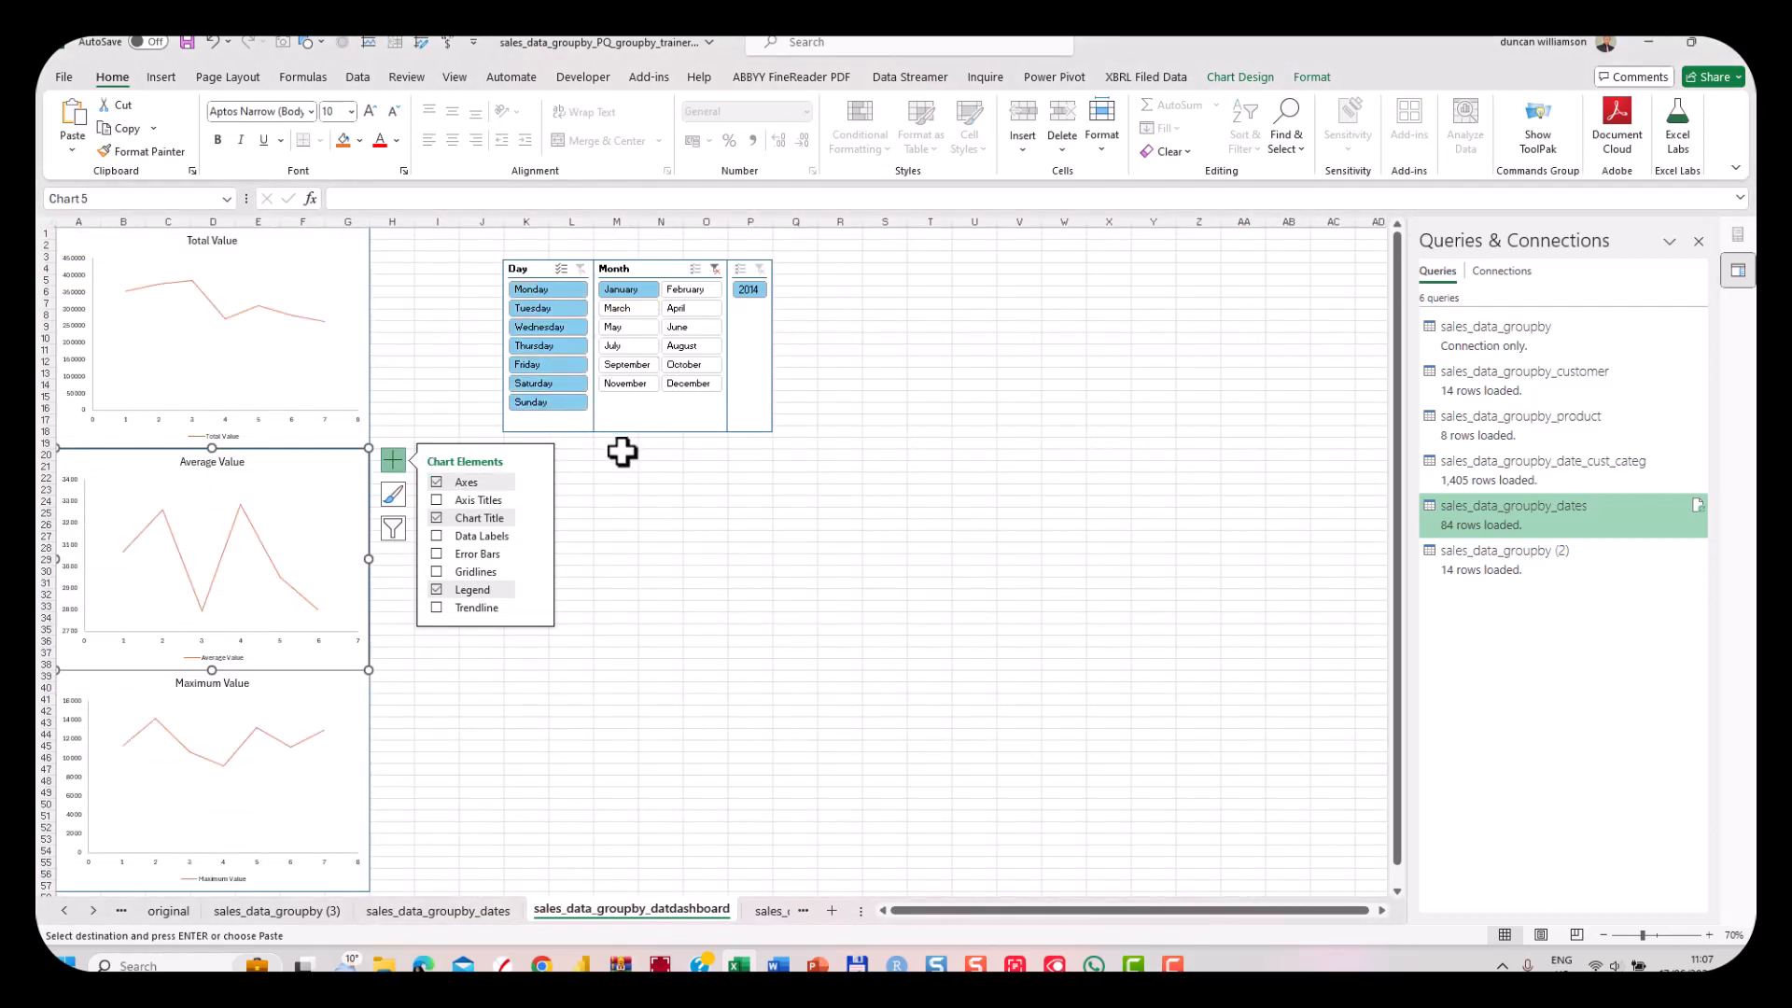
key(ctrl+Page_Up)
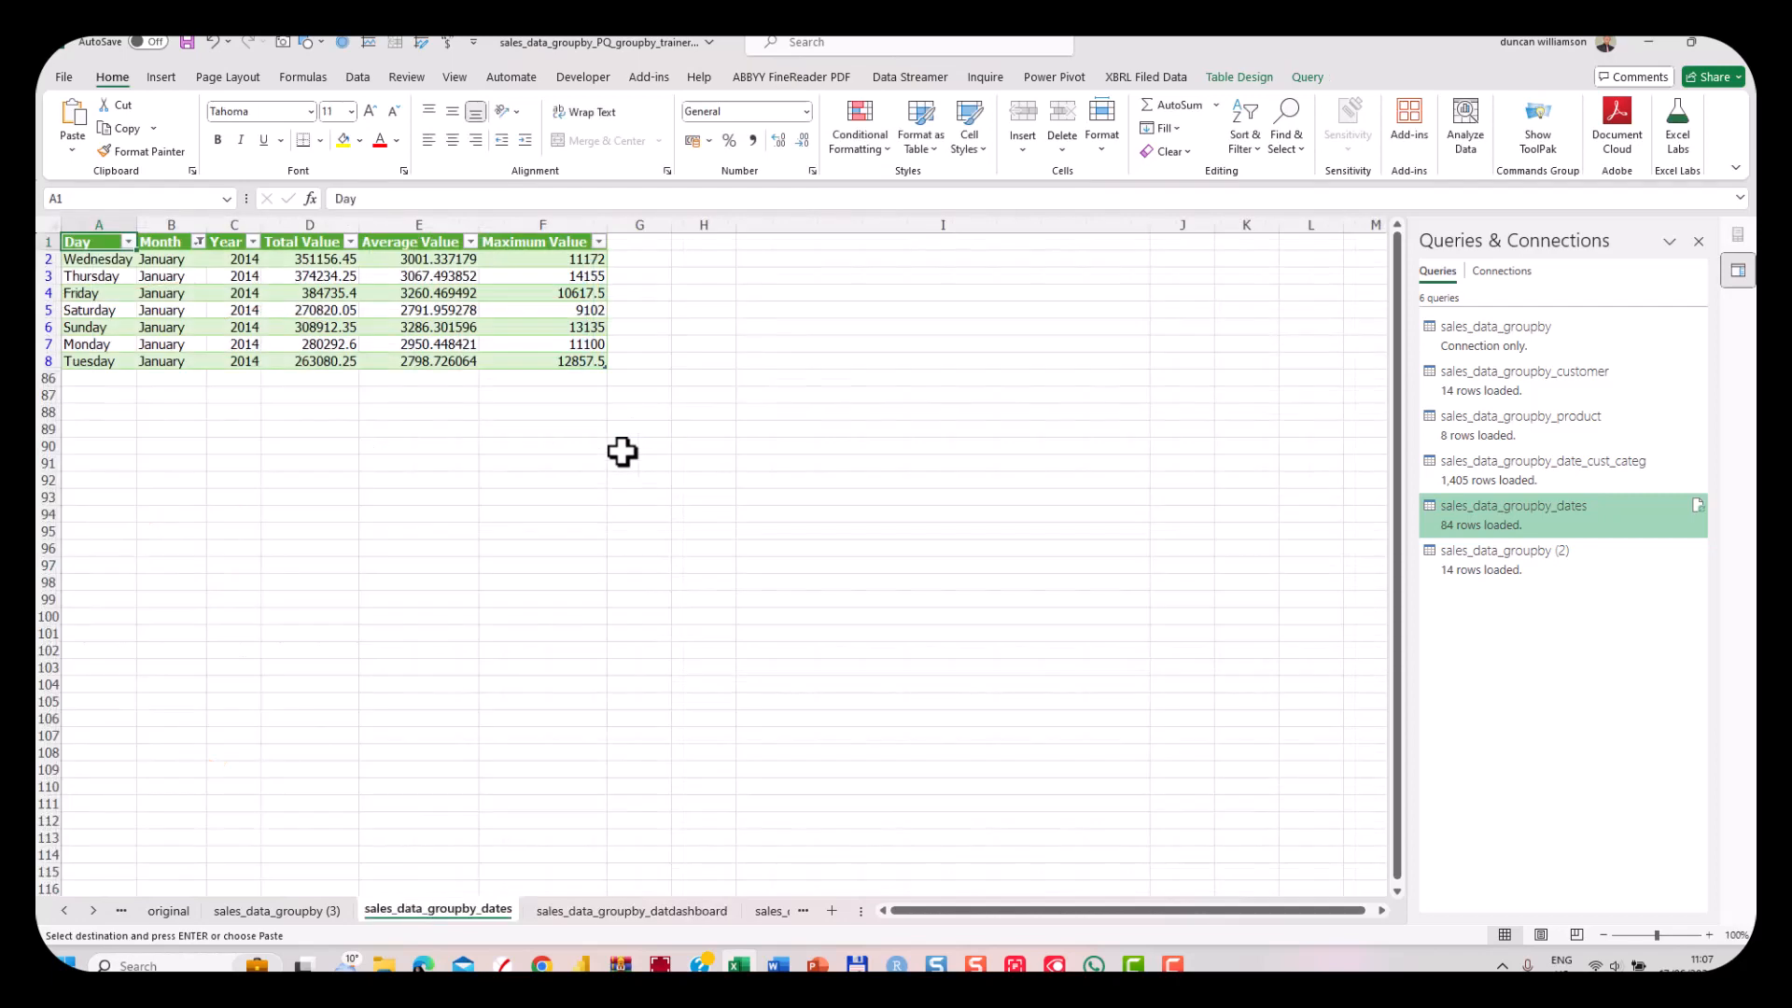
key(ctrl+Page_Down)
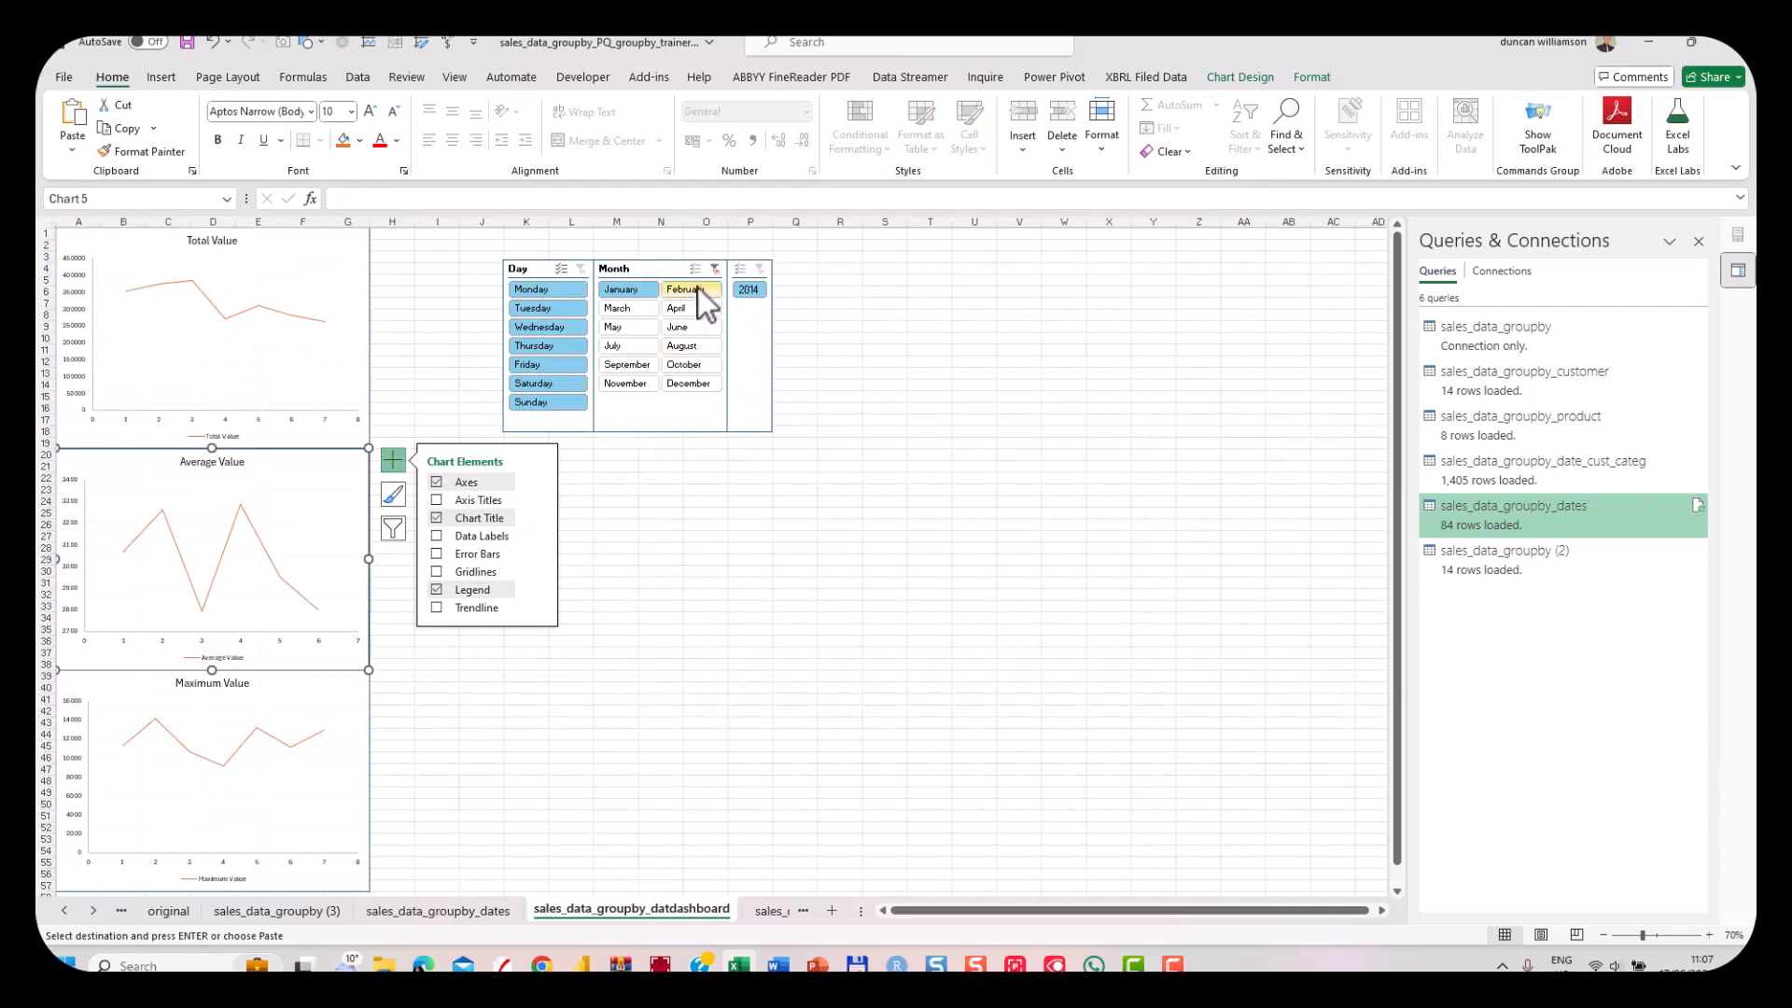
click(714, 270)
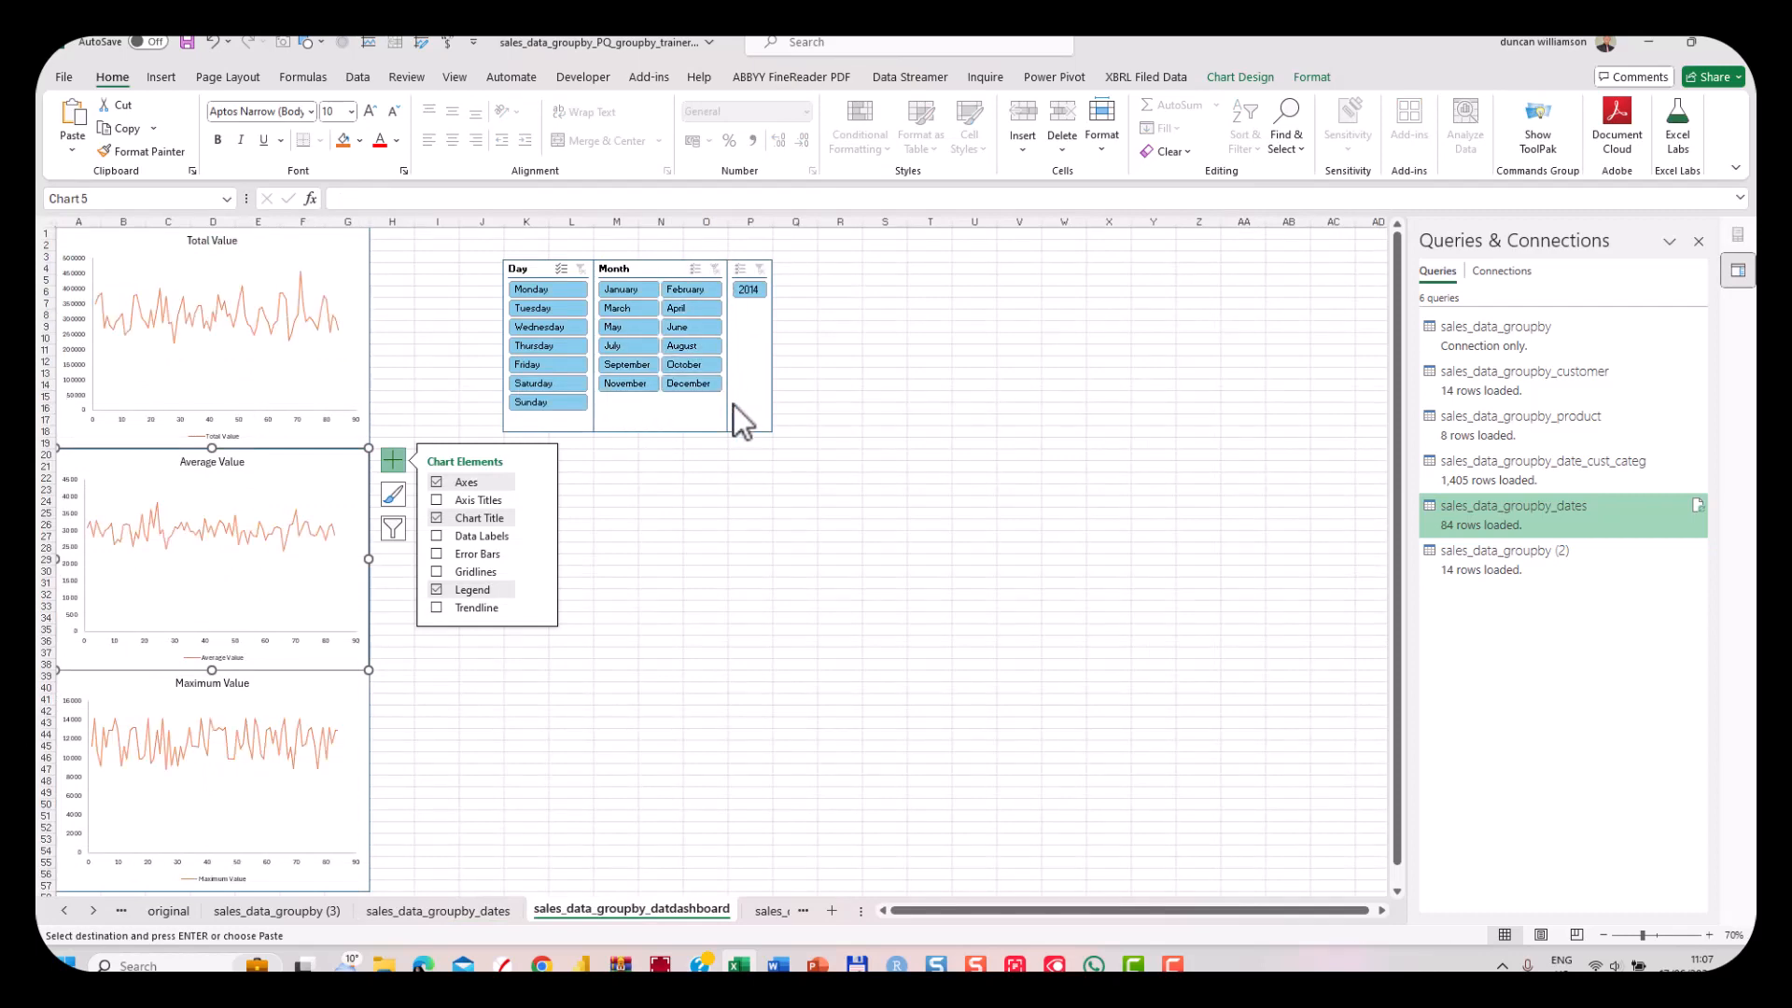
key(ctrl+Page_Up)
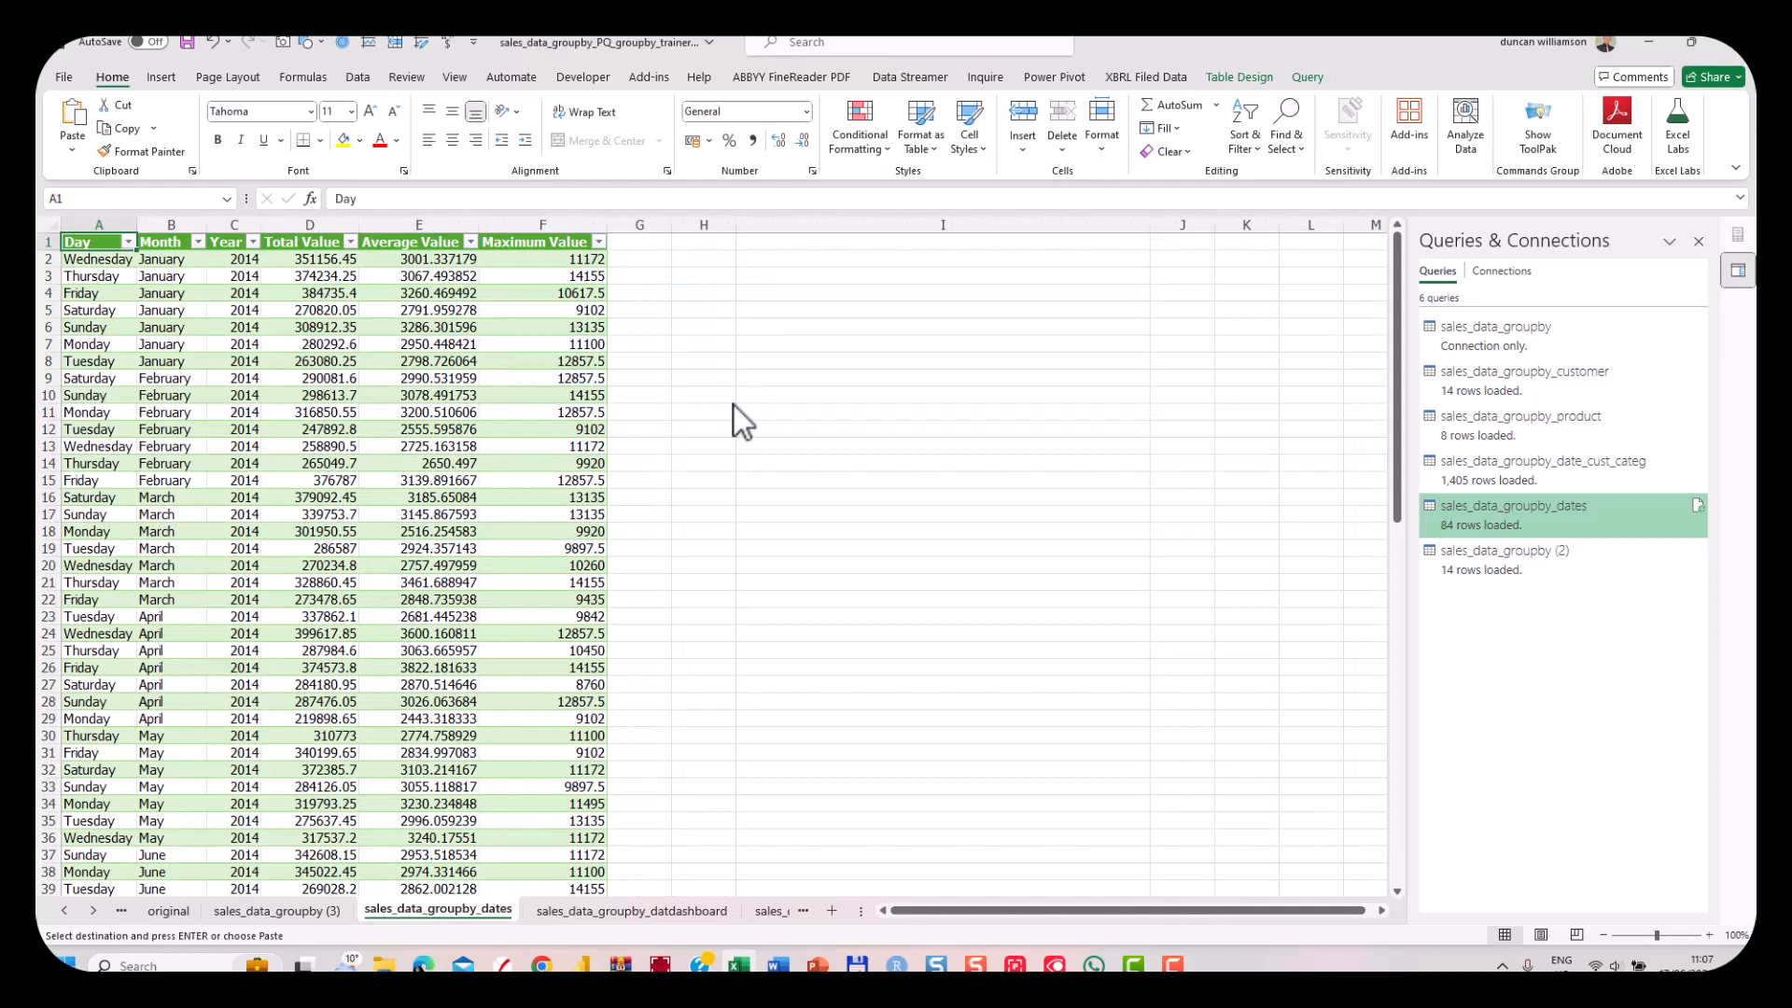
Narrow the empty columns F and G between the table and the PivotTable on the sales_data_groupby (4) sheet.
key(ctrl+Page_Down)
key(ctrl+Page_Down)
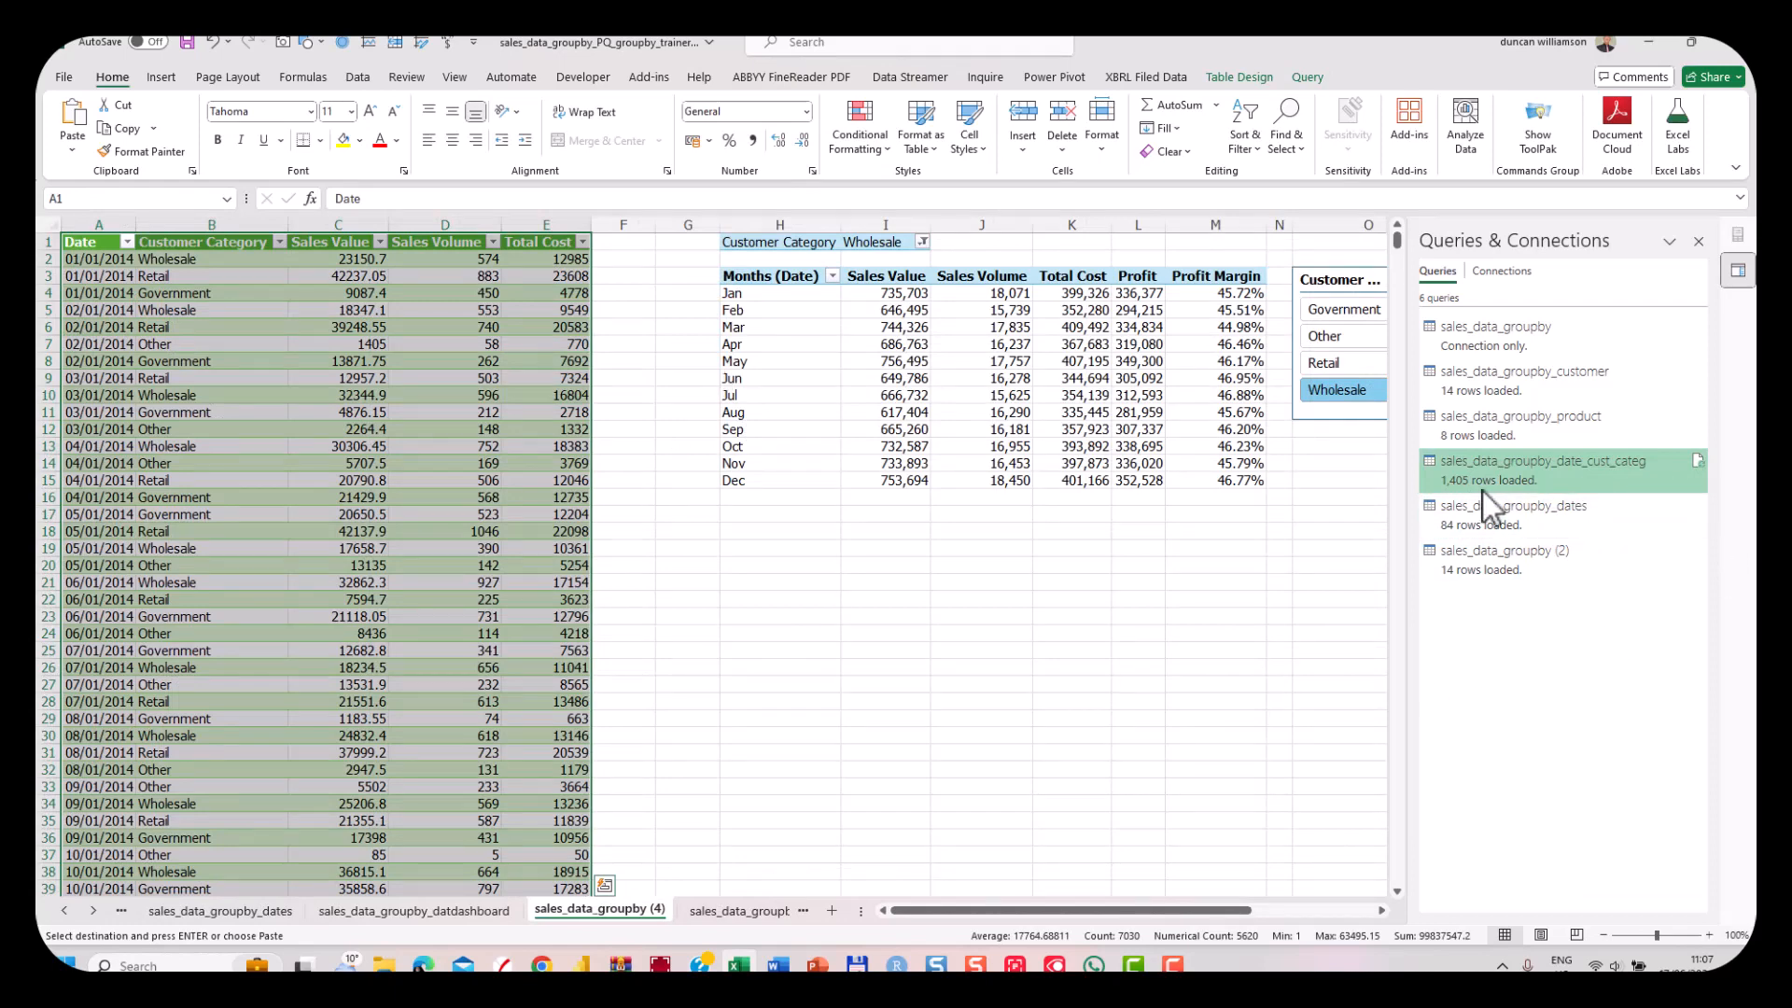
mouse_move(1493, 469)
click(481, 430)
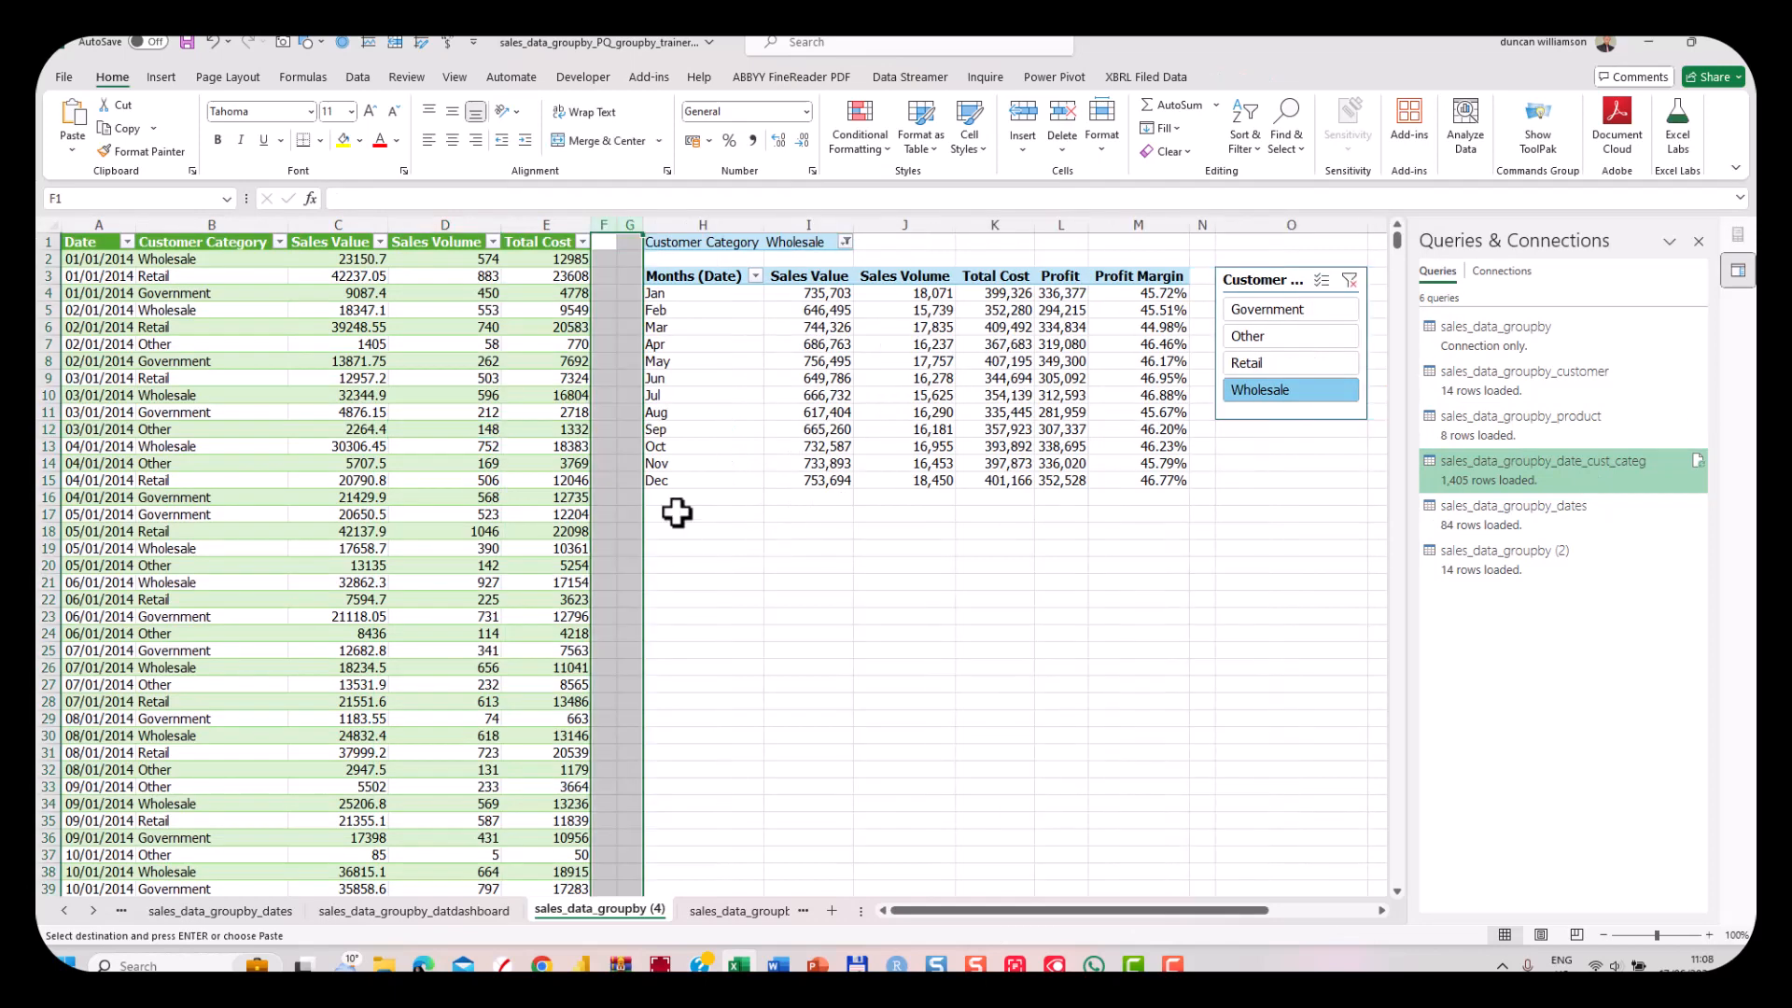
click(692, 530)
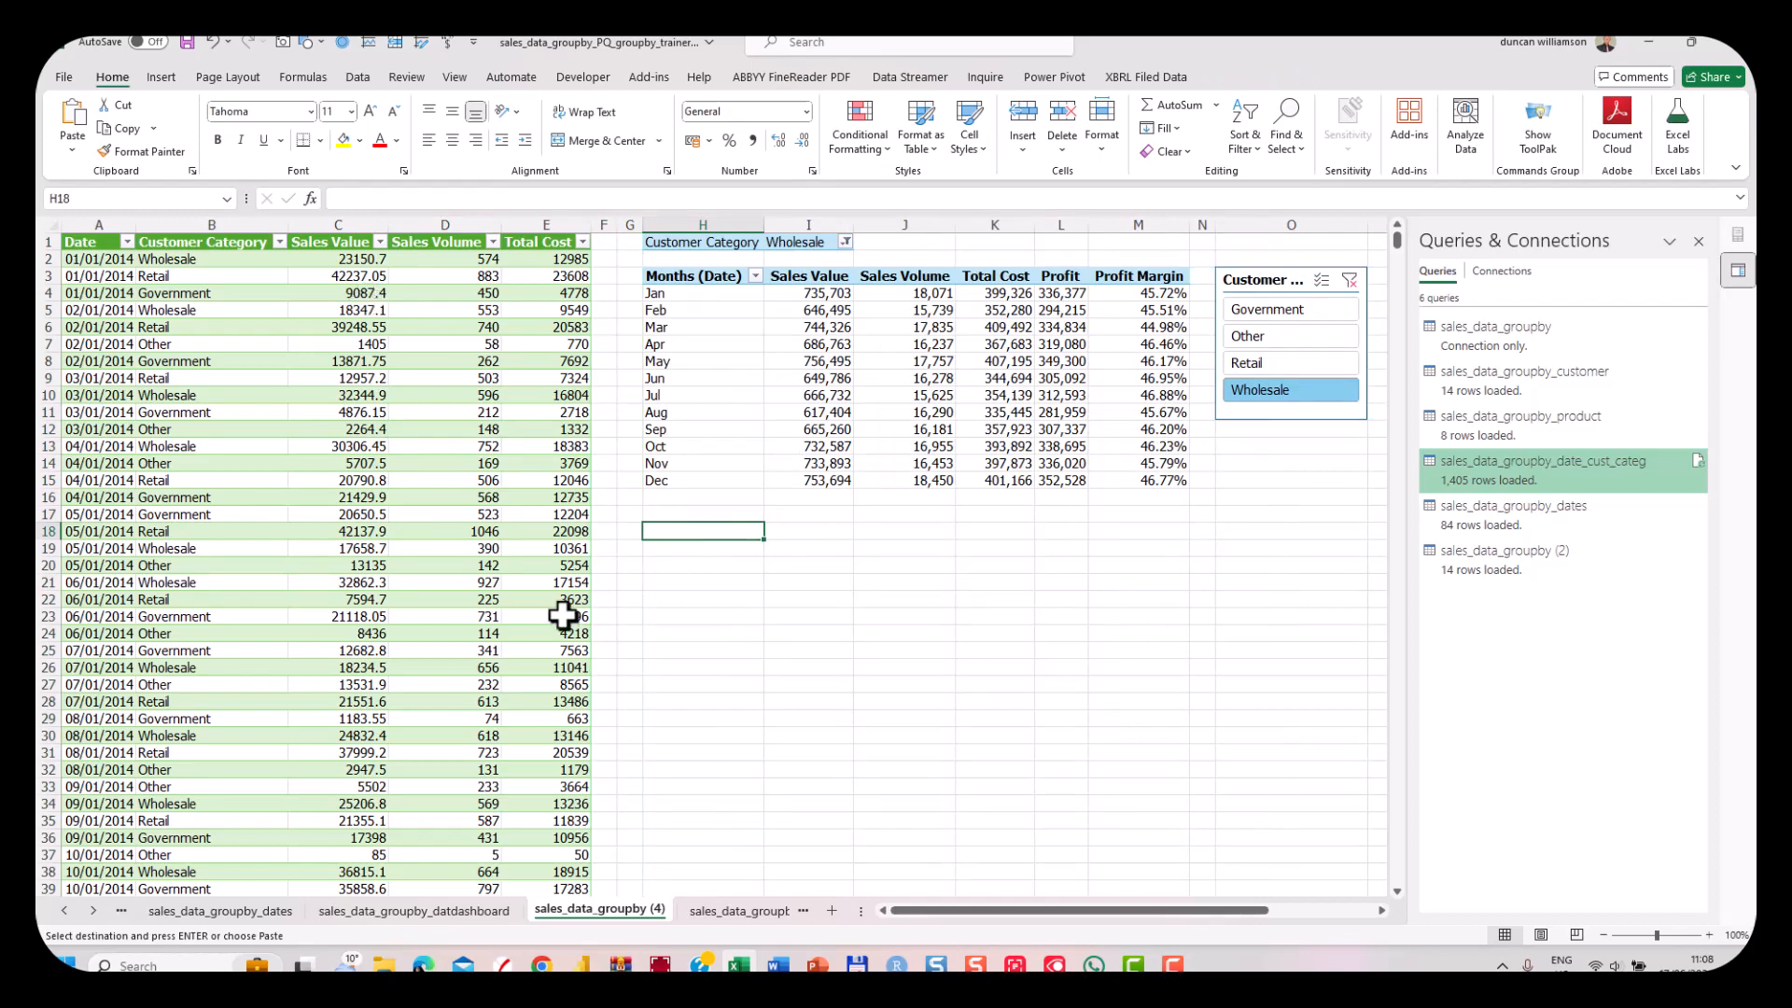
Review the date and customer category table, and filter its monthly PivotTable to Government, Other, Retail and Wholesale in turn.
scroll(446, 575, down, 6)
scroll(439, 578, down, 18)
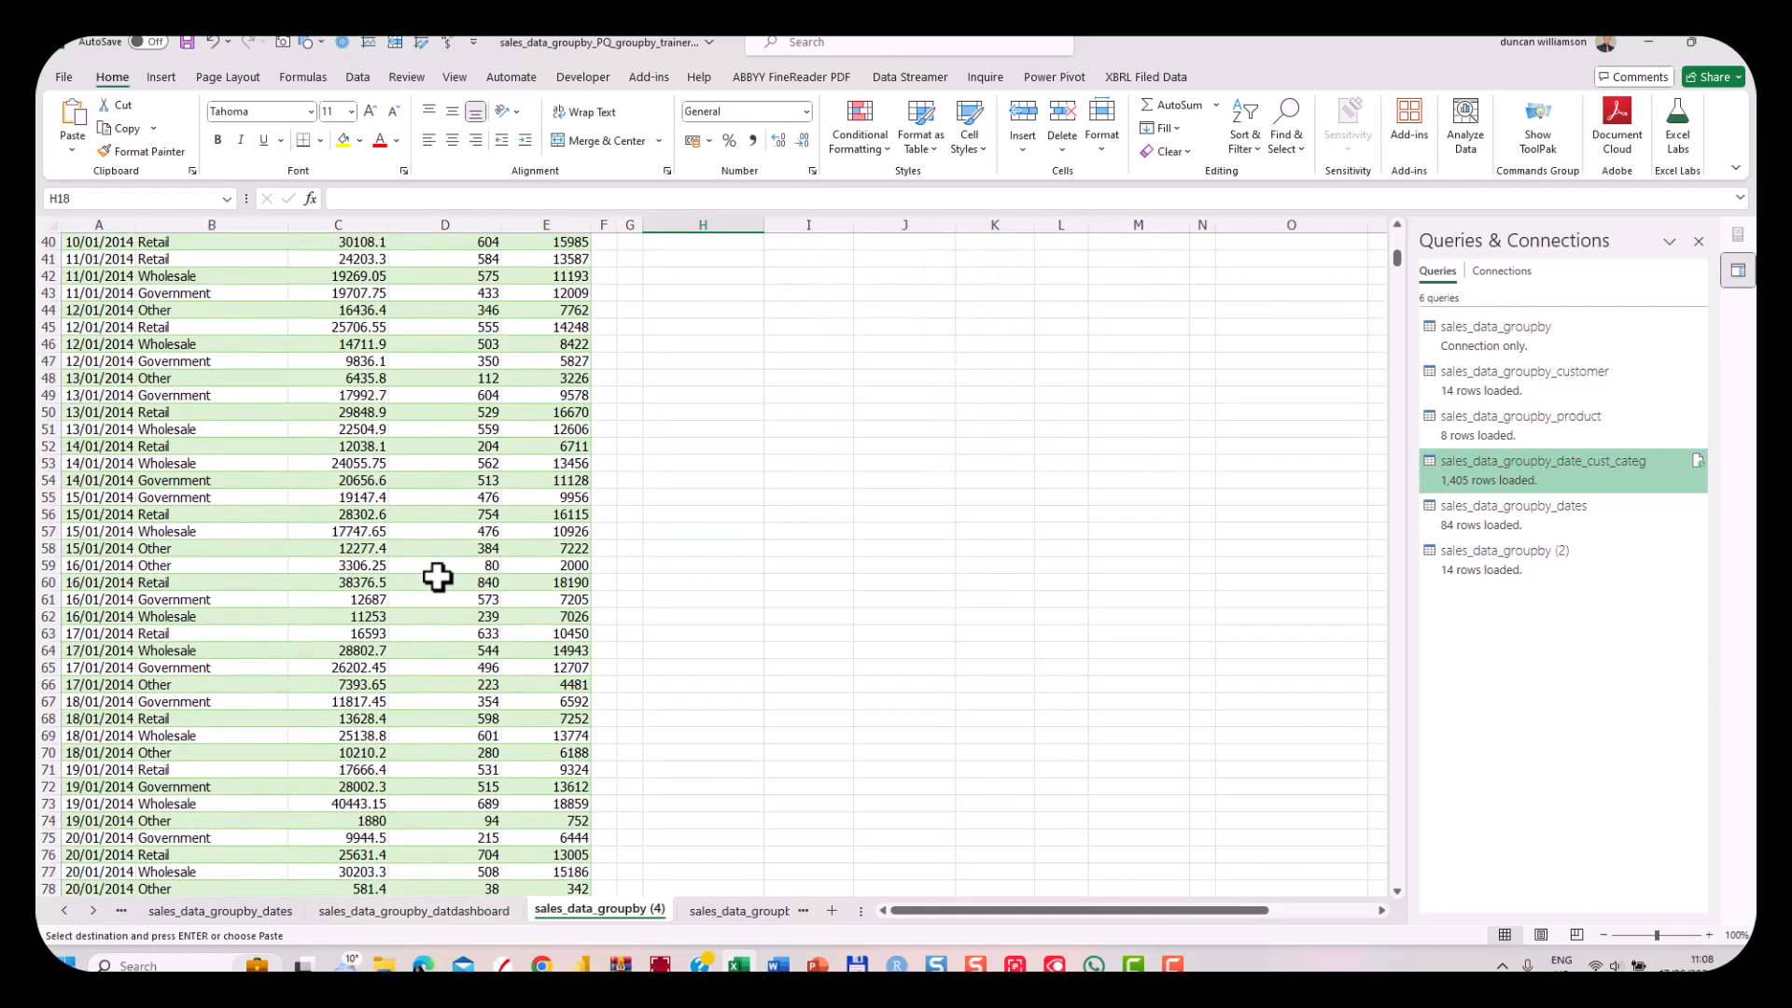
scroll(439, 578, up, 20)
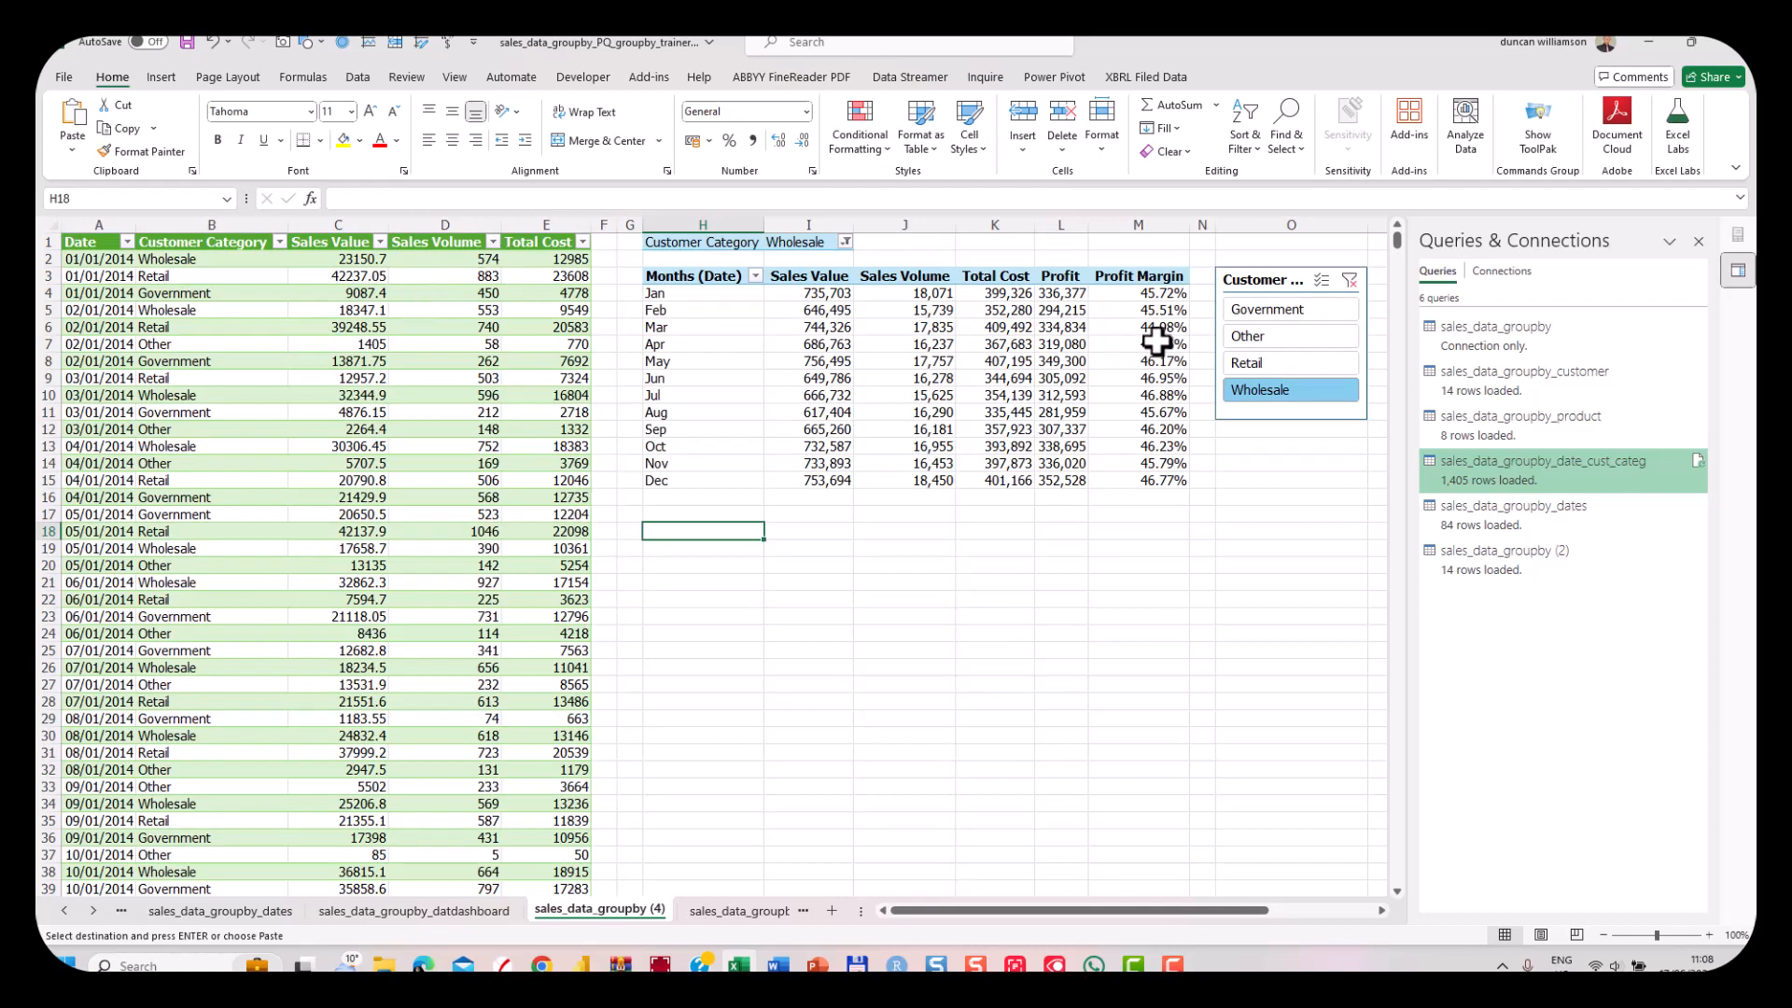
click(1259, 315)
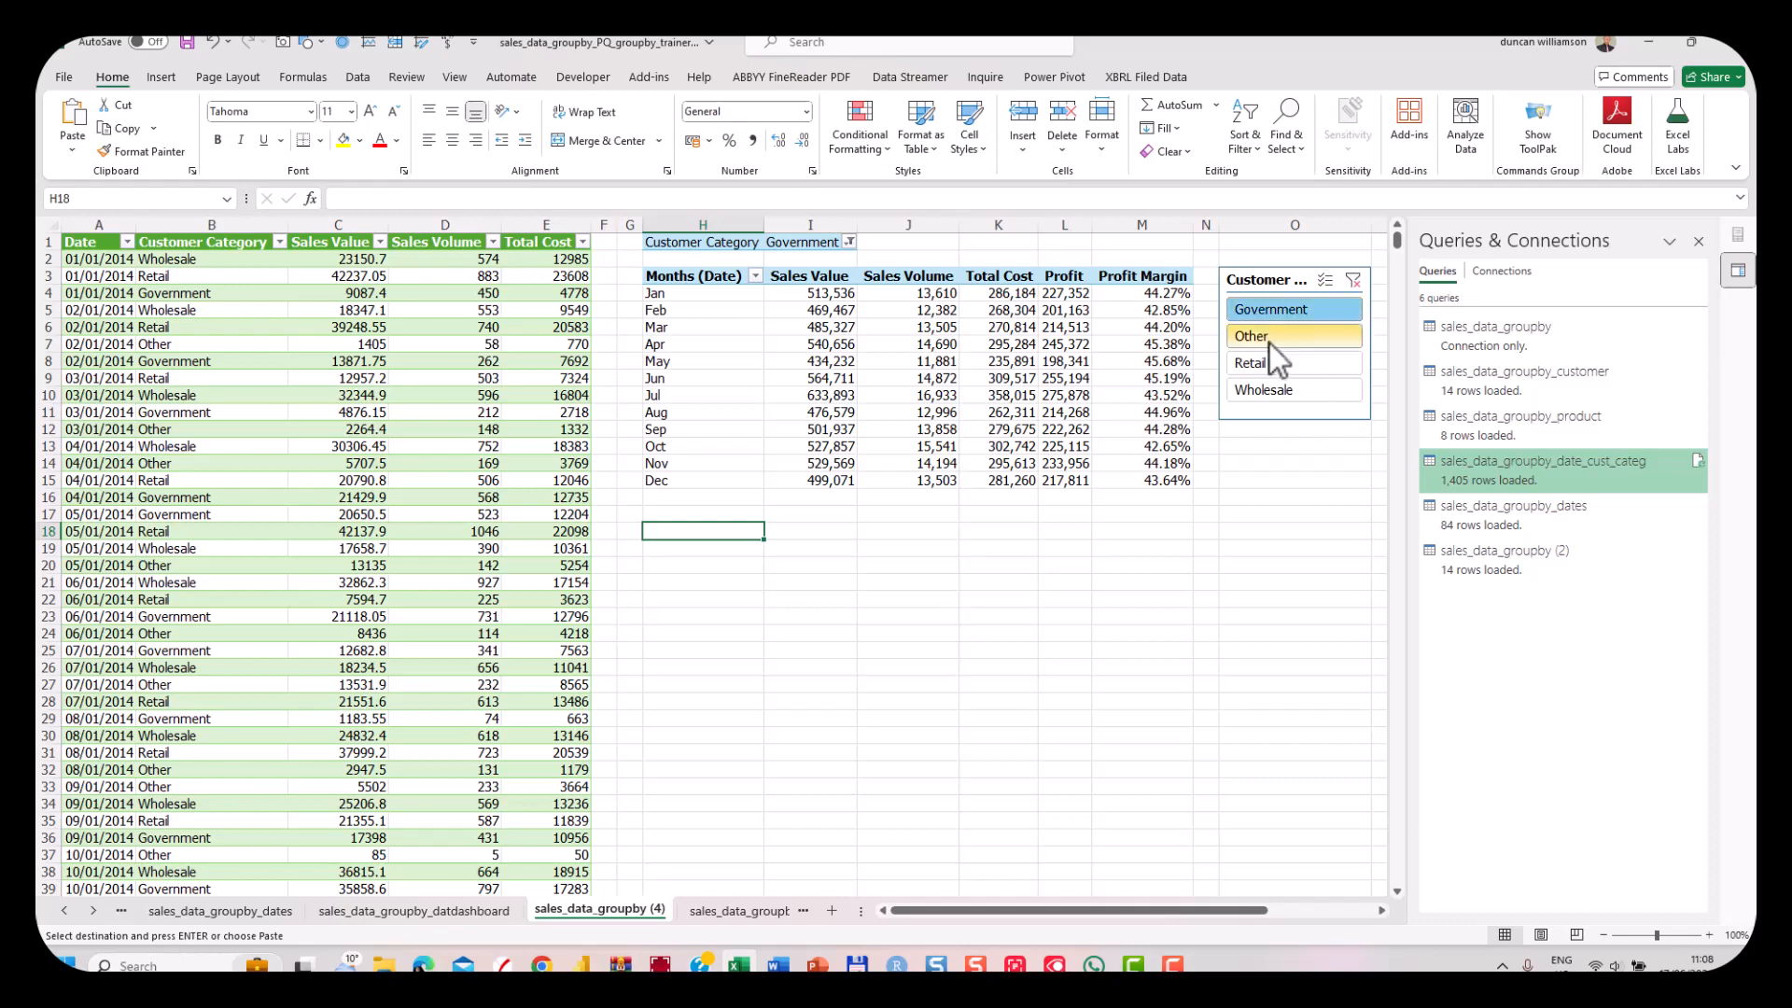
click(1281, 334)
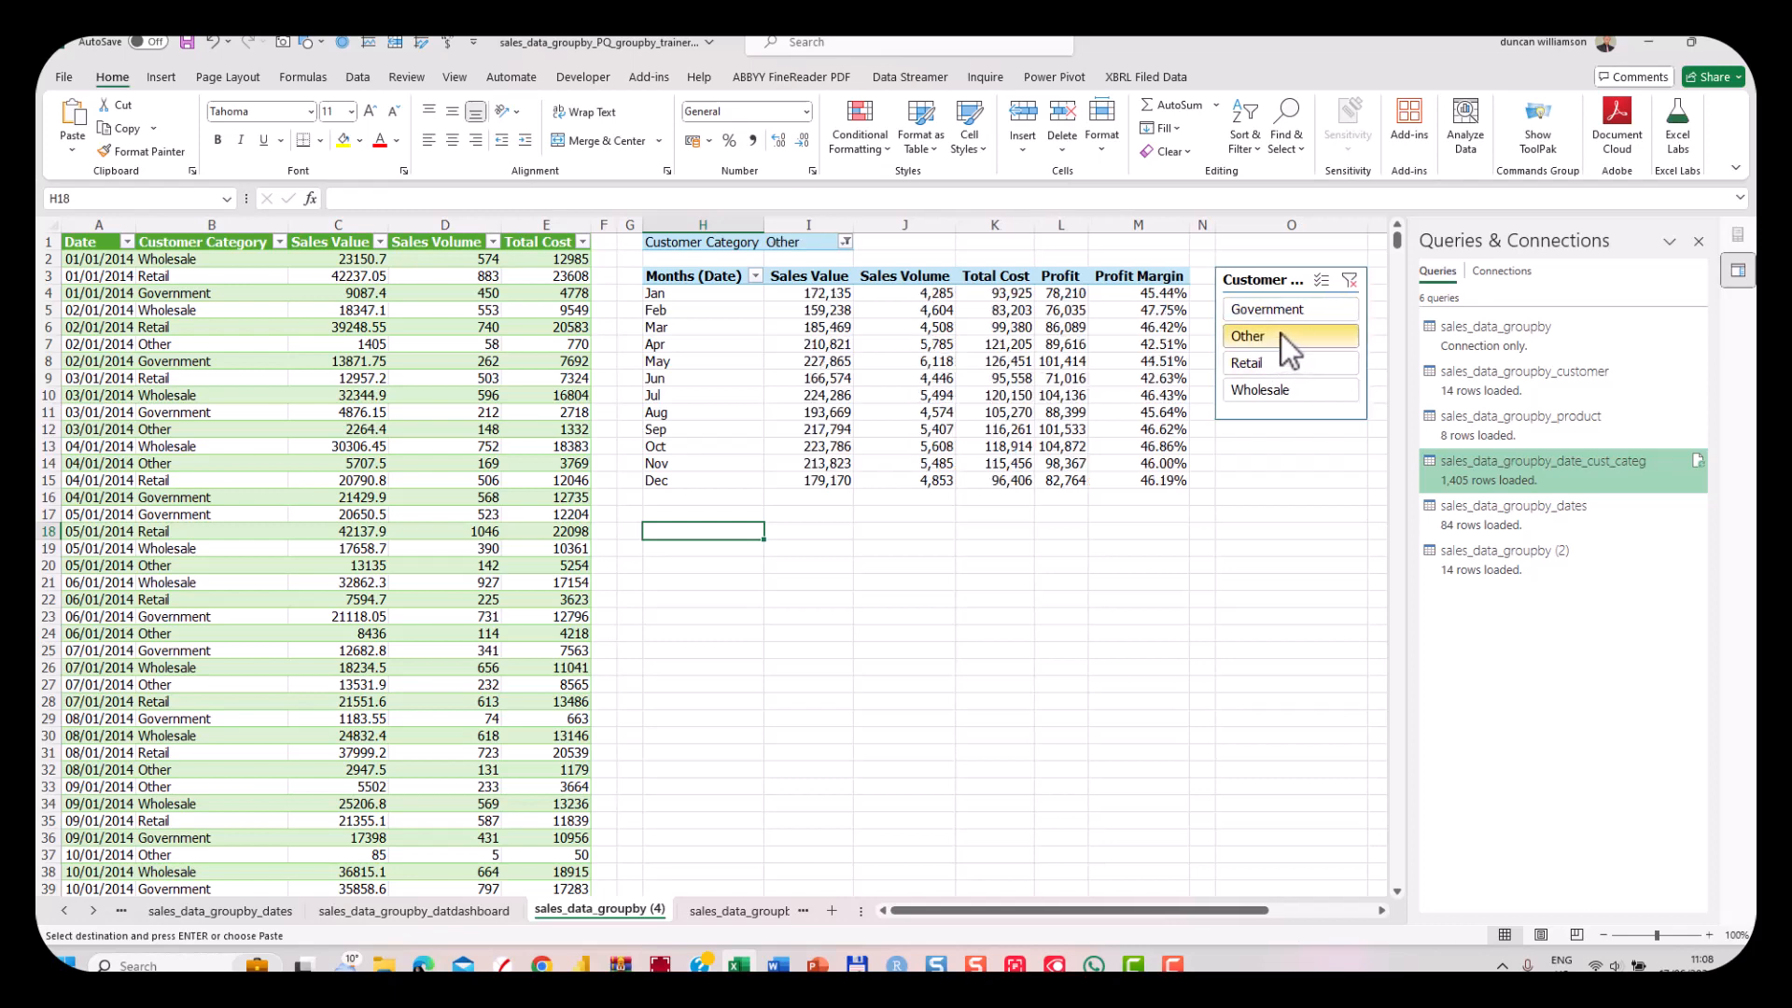
click(1272, 361)
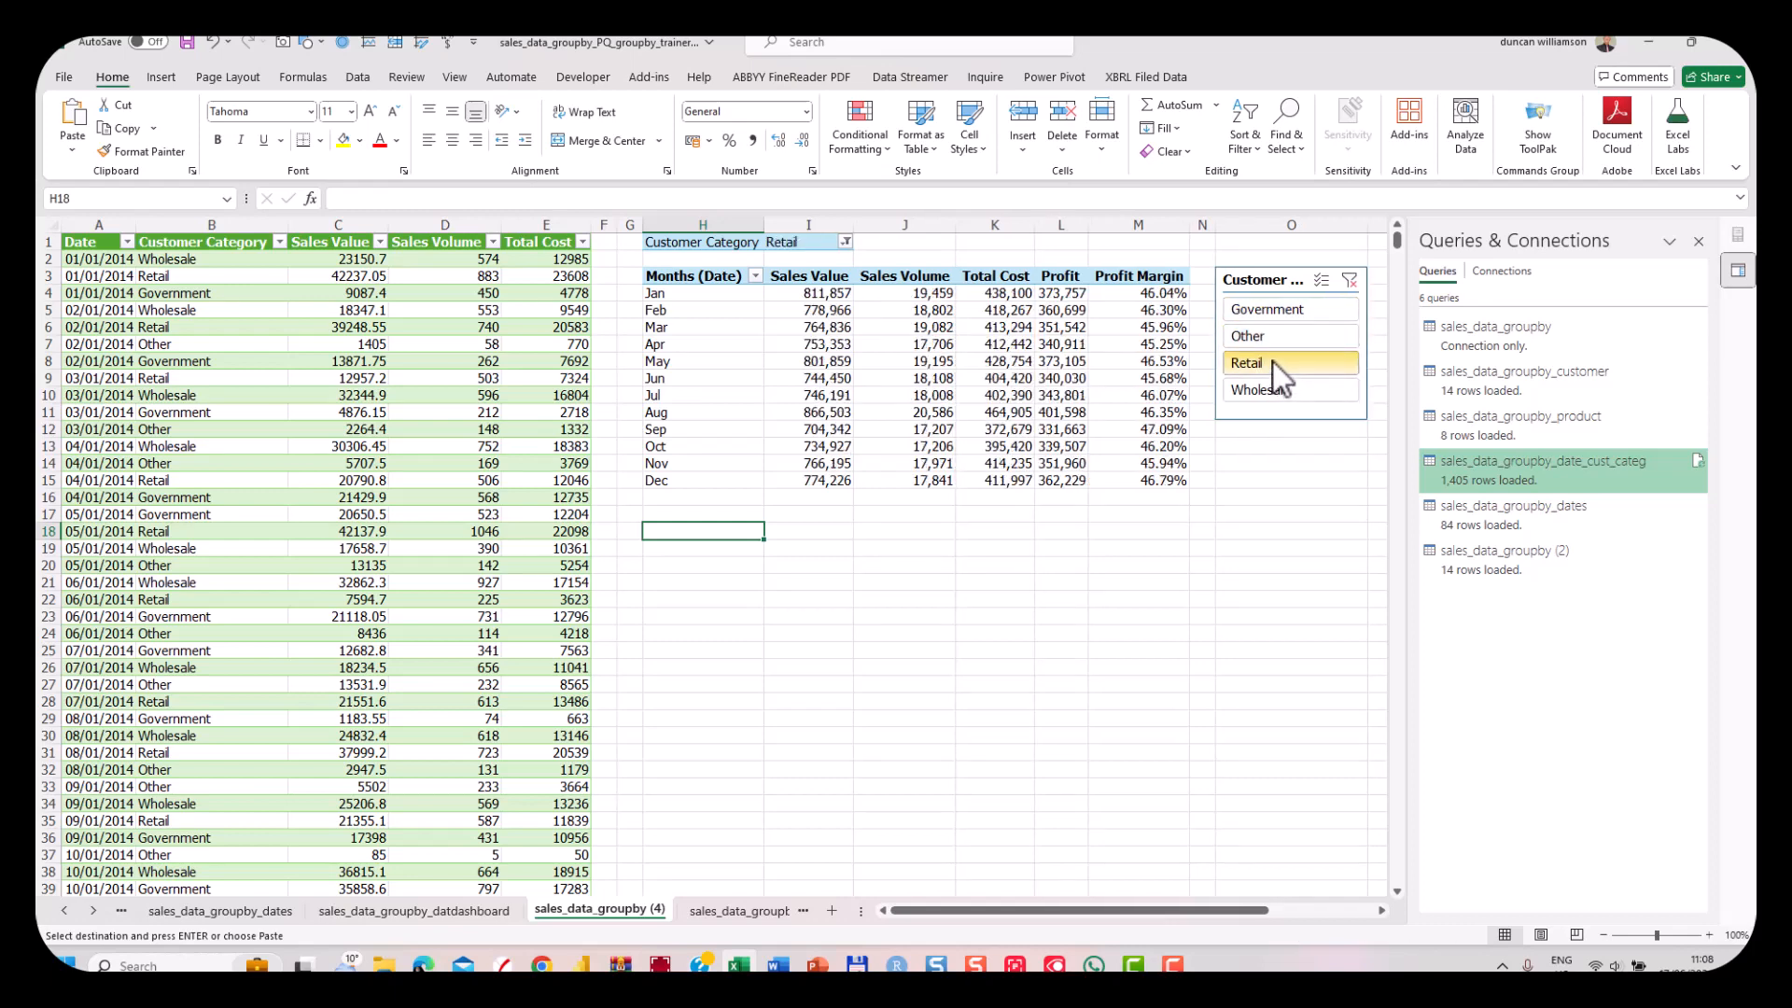
click(1274, 392)
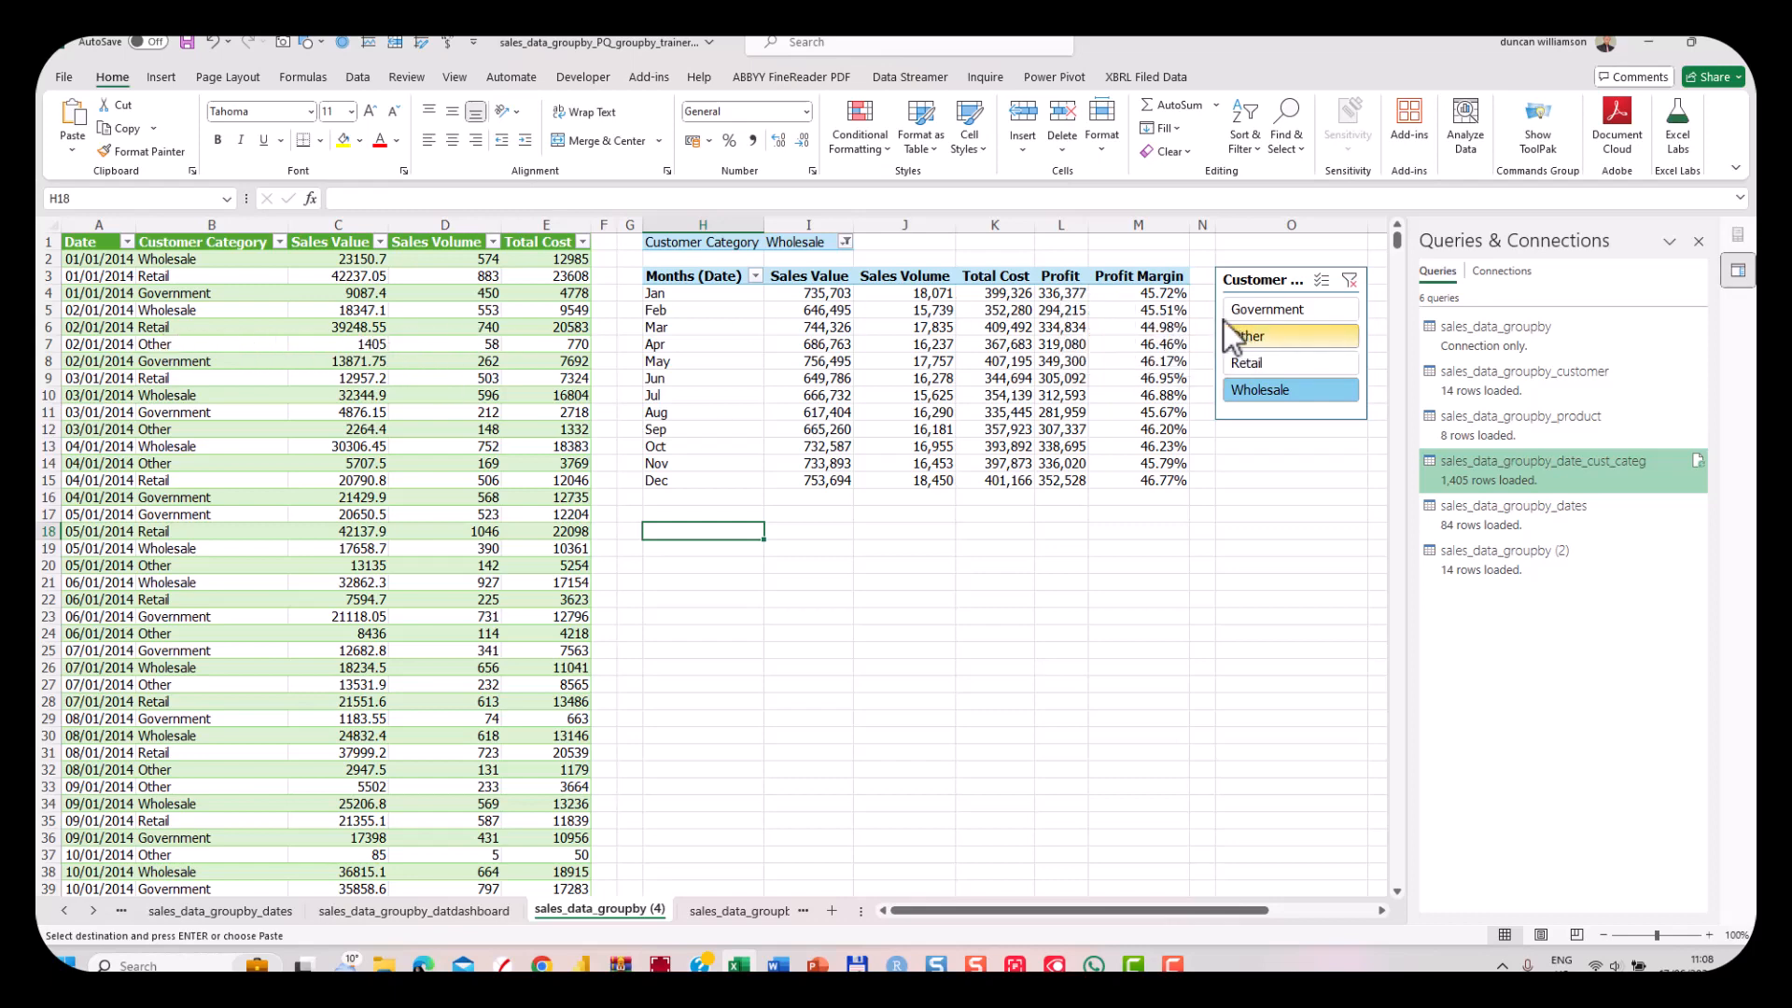
Start a new calculated field in the monthly PivotTable and build the formula = 'Sales Value' - 'Total Cost'.
click(1062, 327)
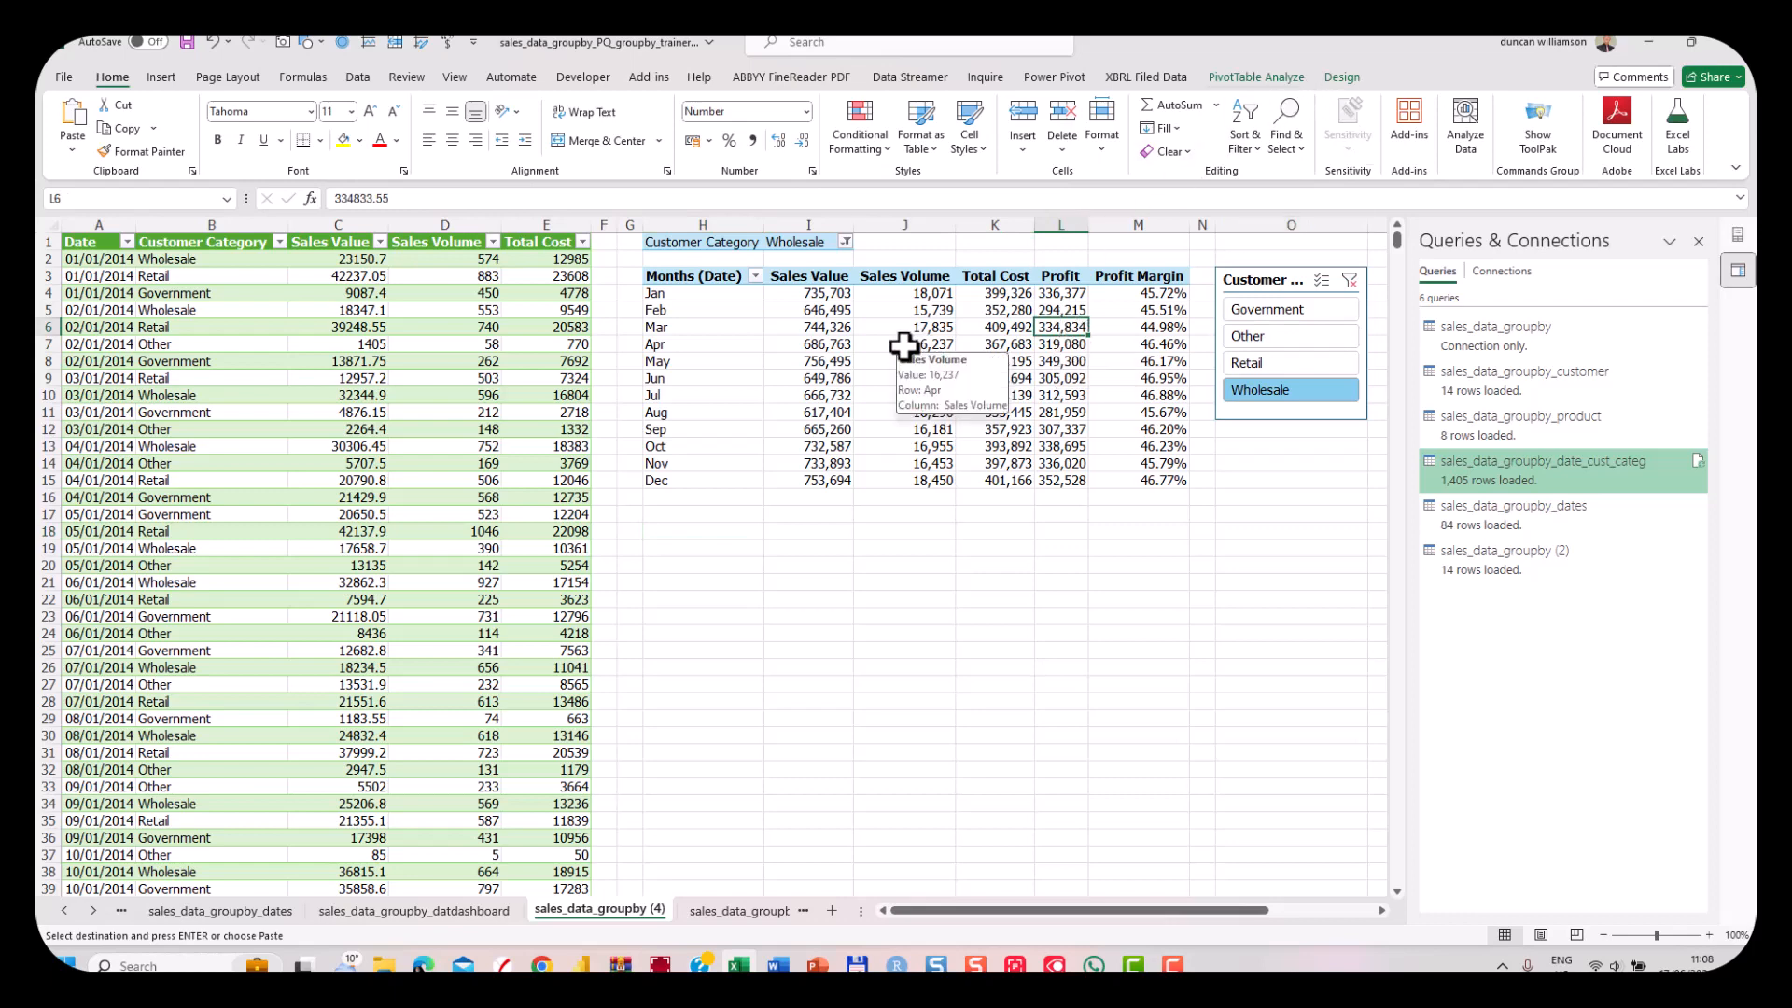
click(1301, 78)
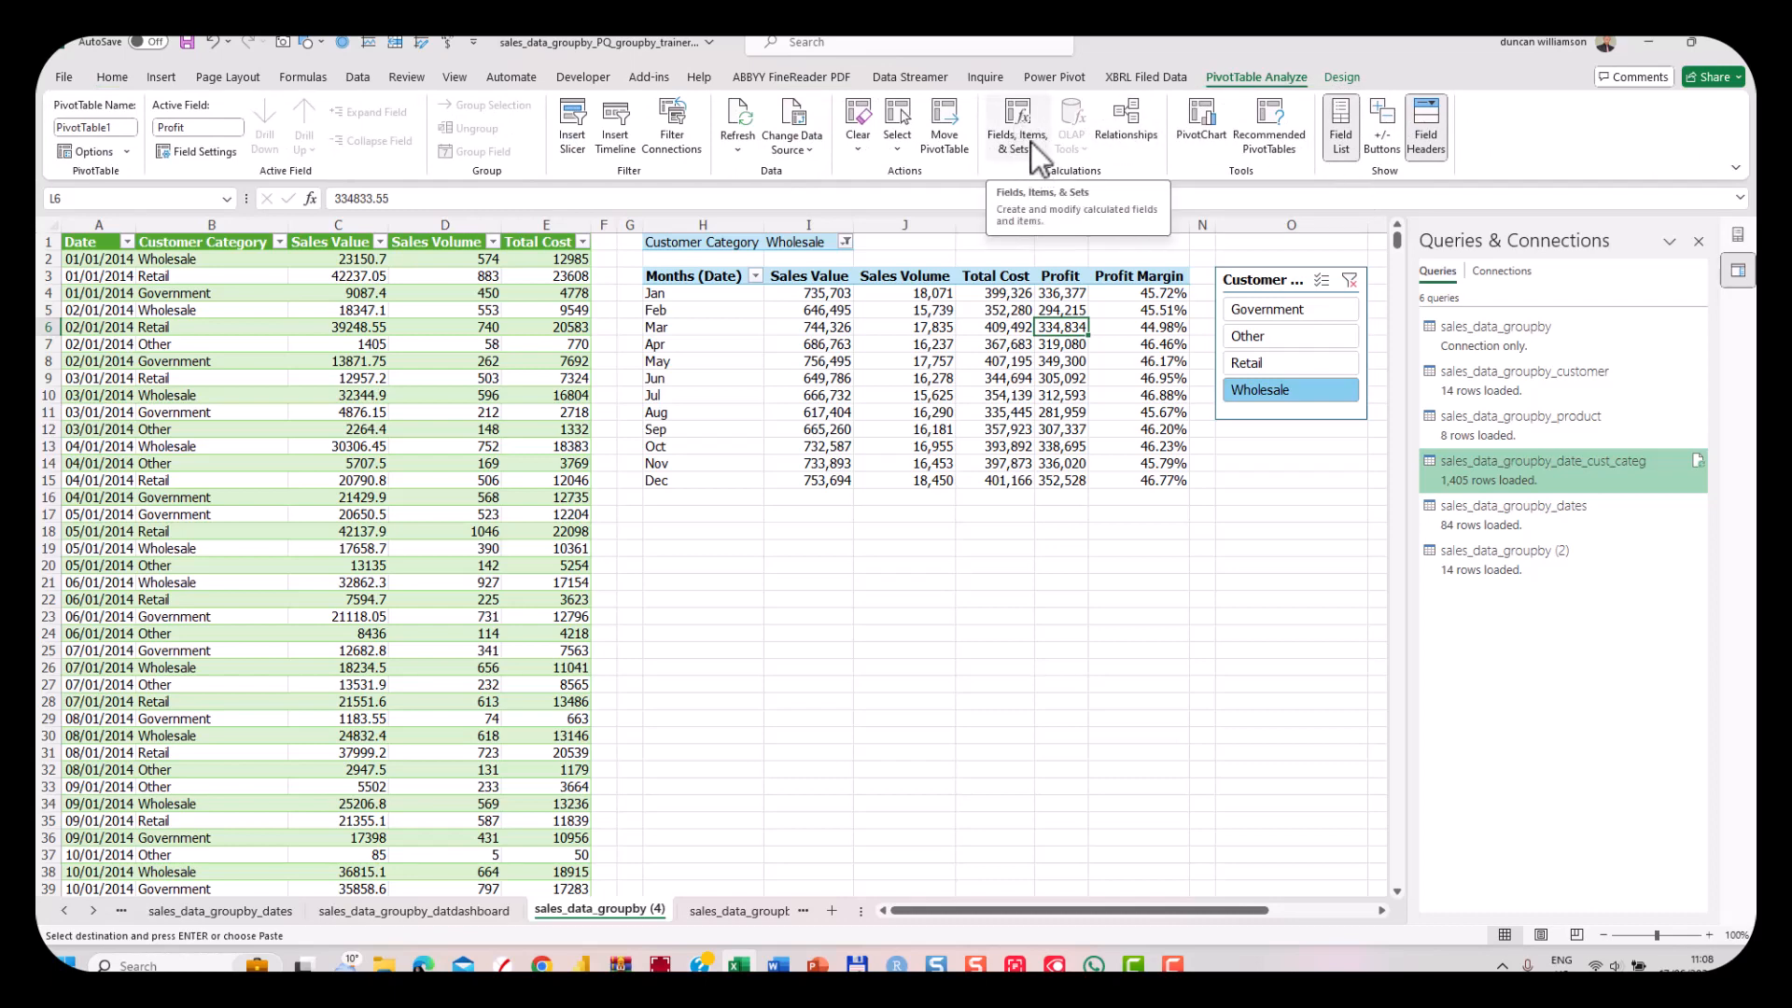
click(1036, 149)
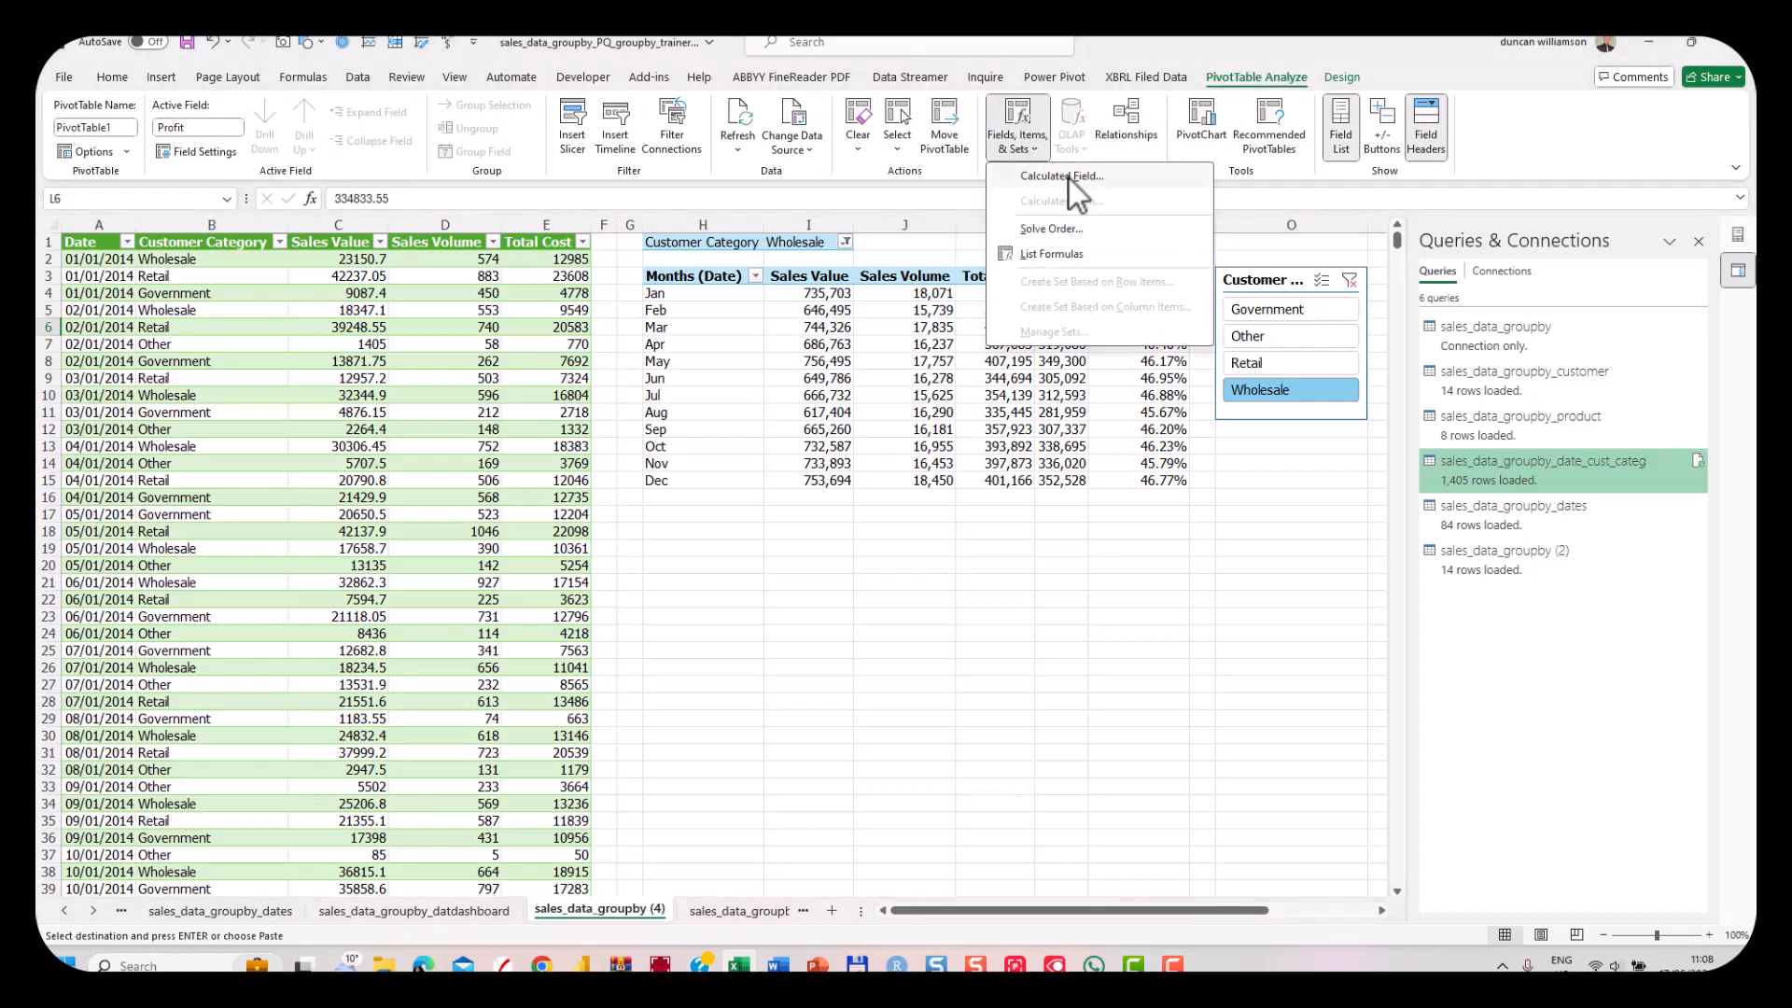
click(1068, 177)
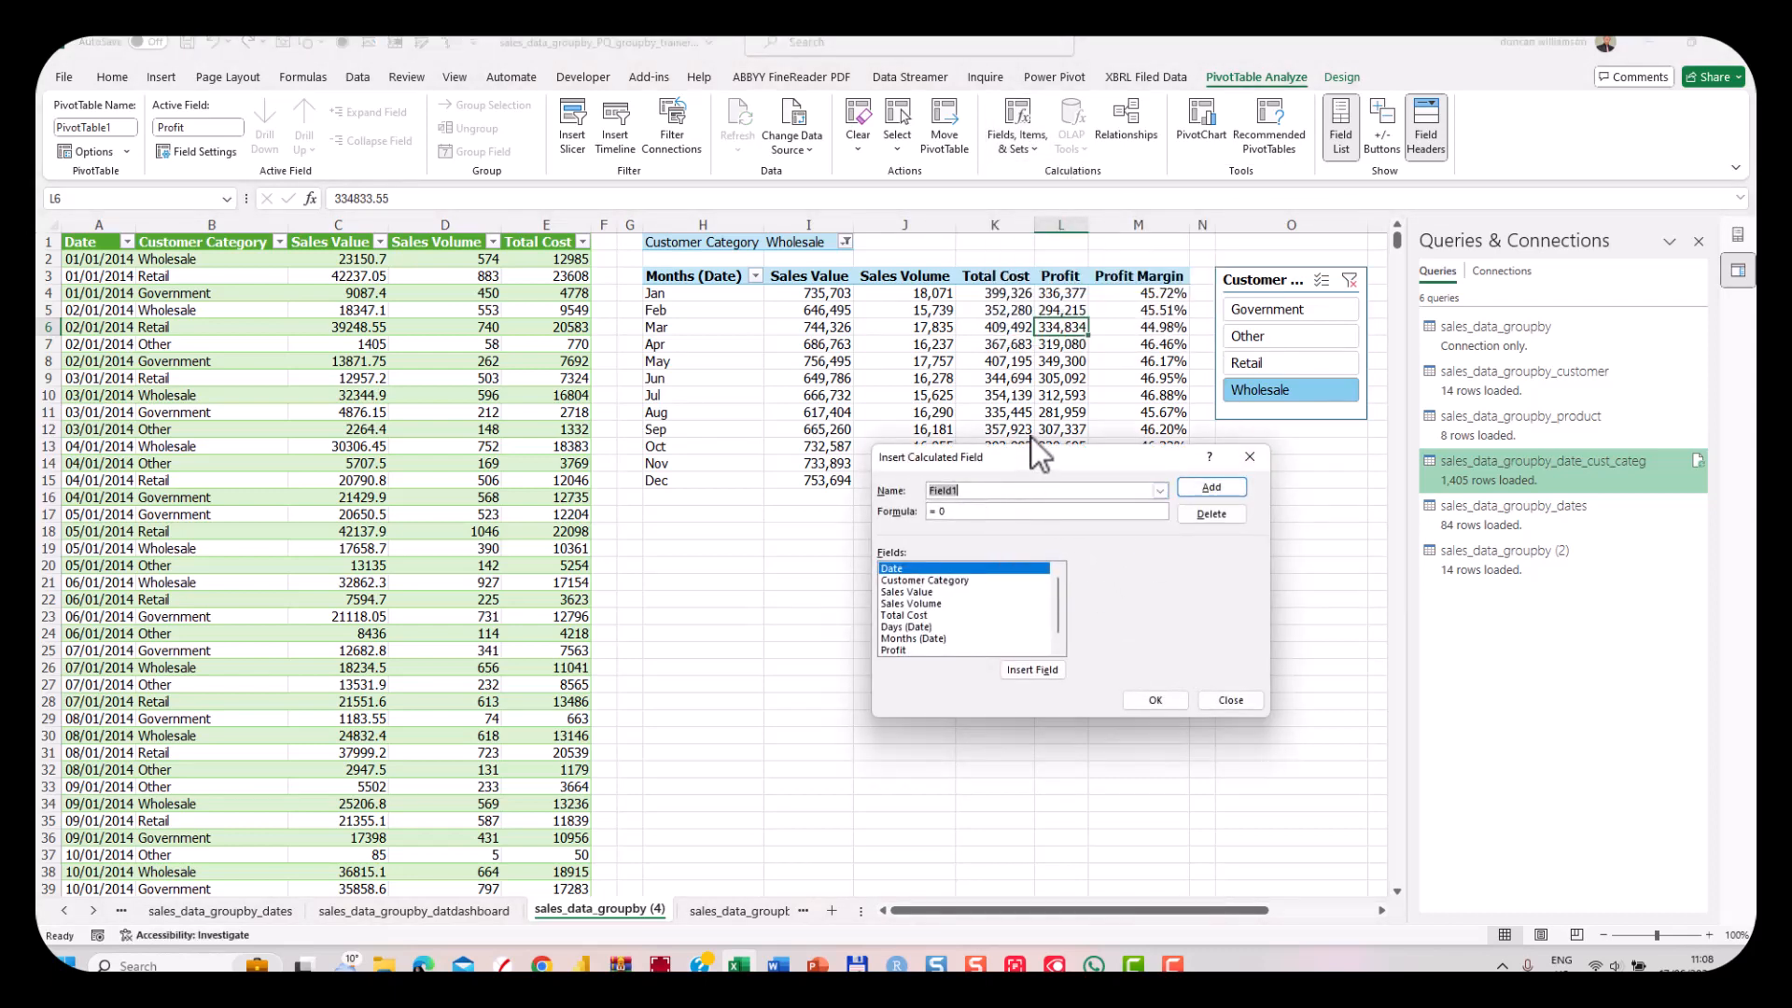
drag(1033, 455, 1006, 525)
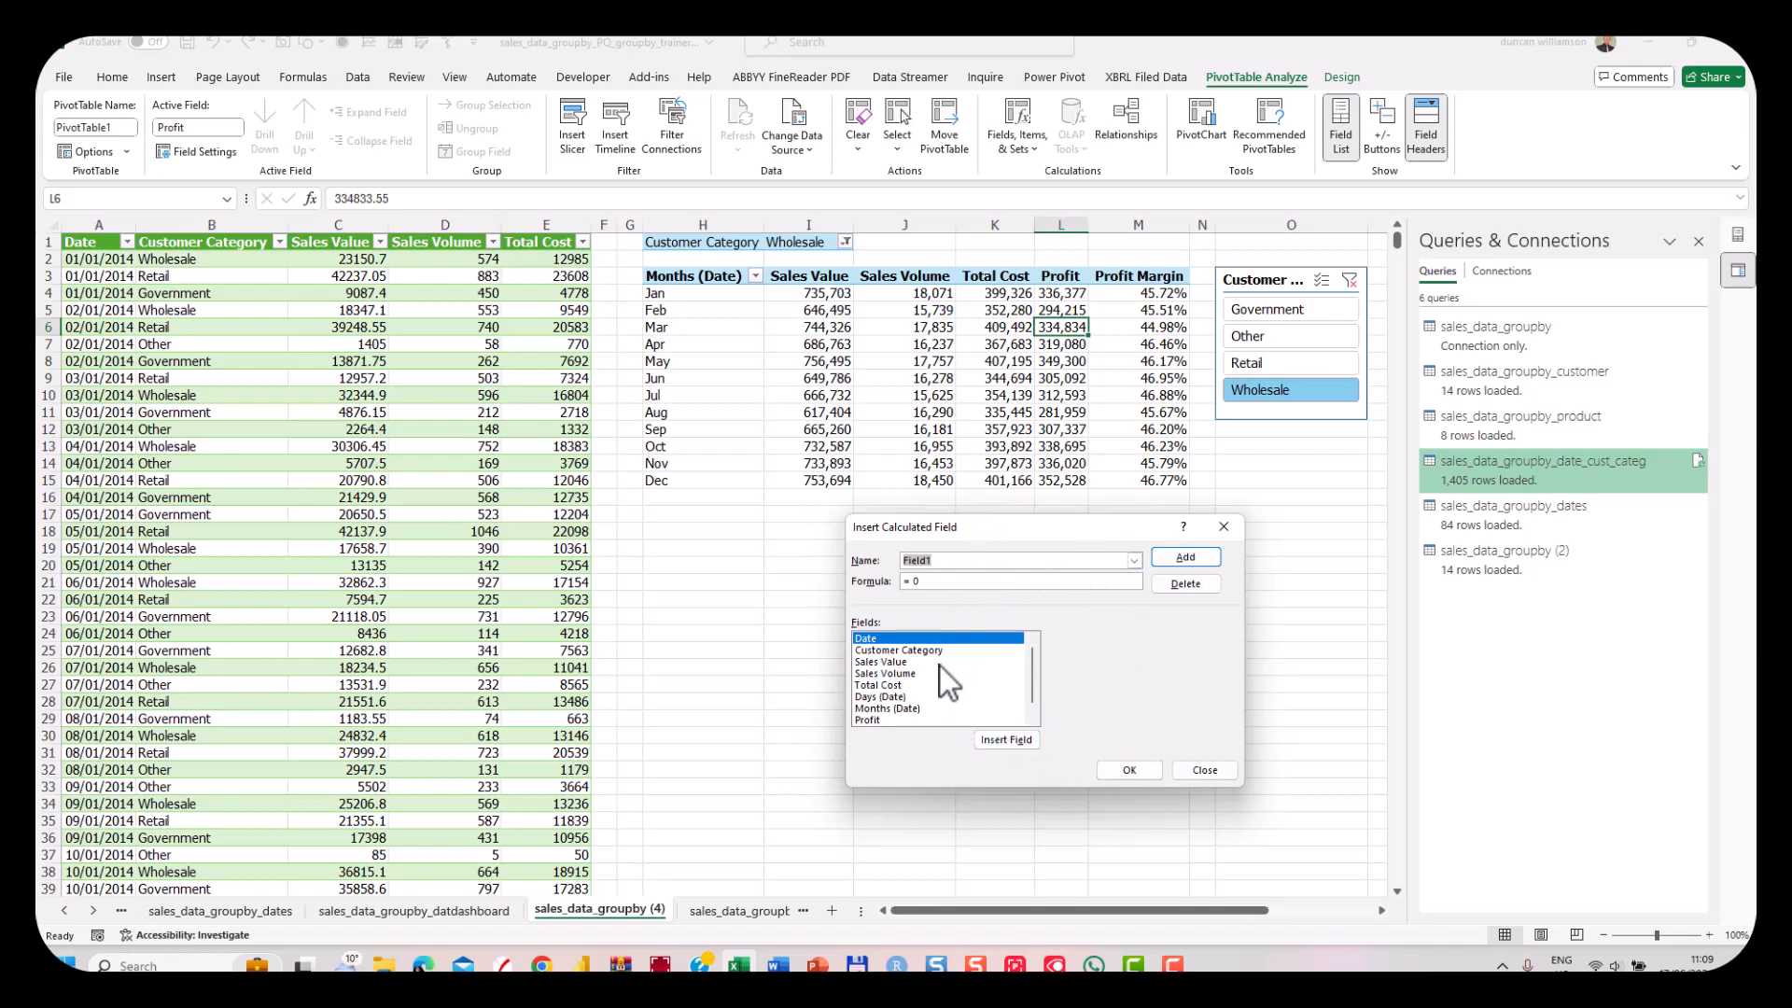
double_click(882, 662)
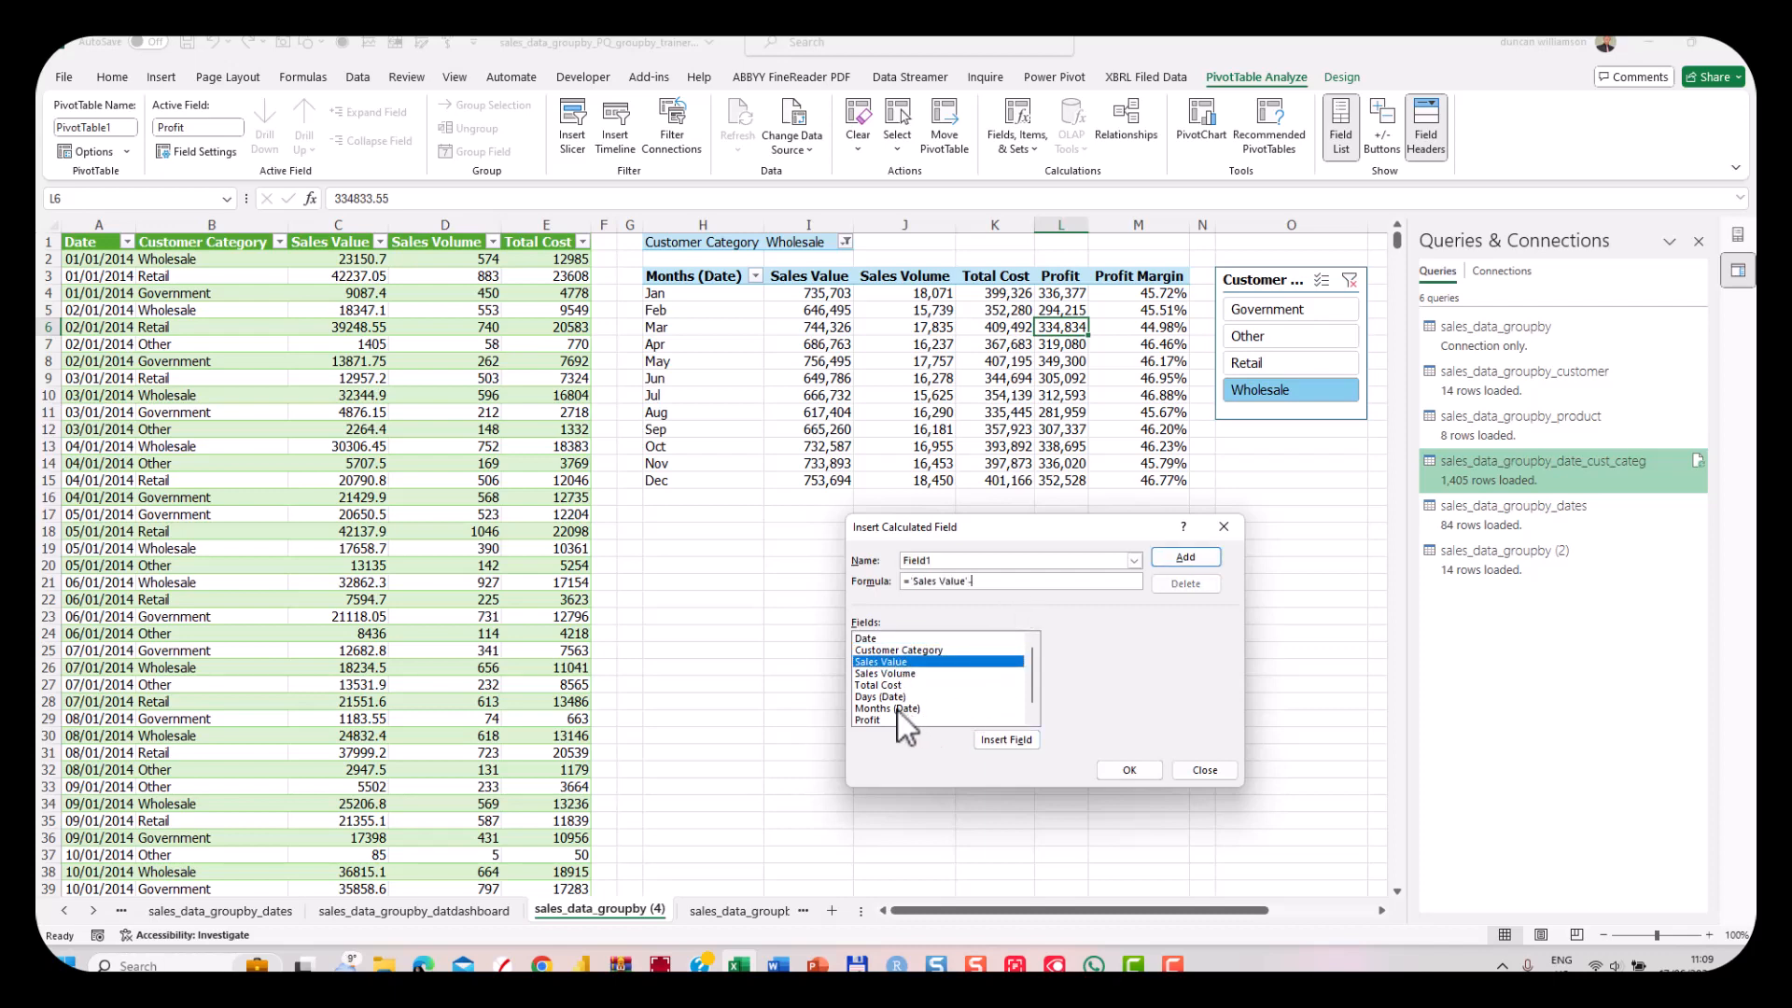
double_click(881, 684)
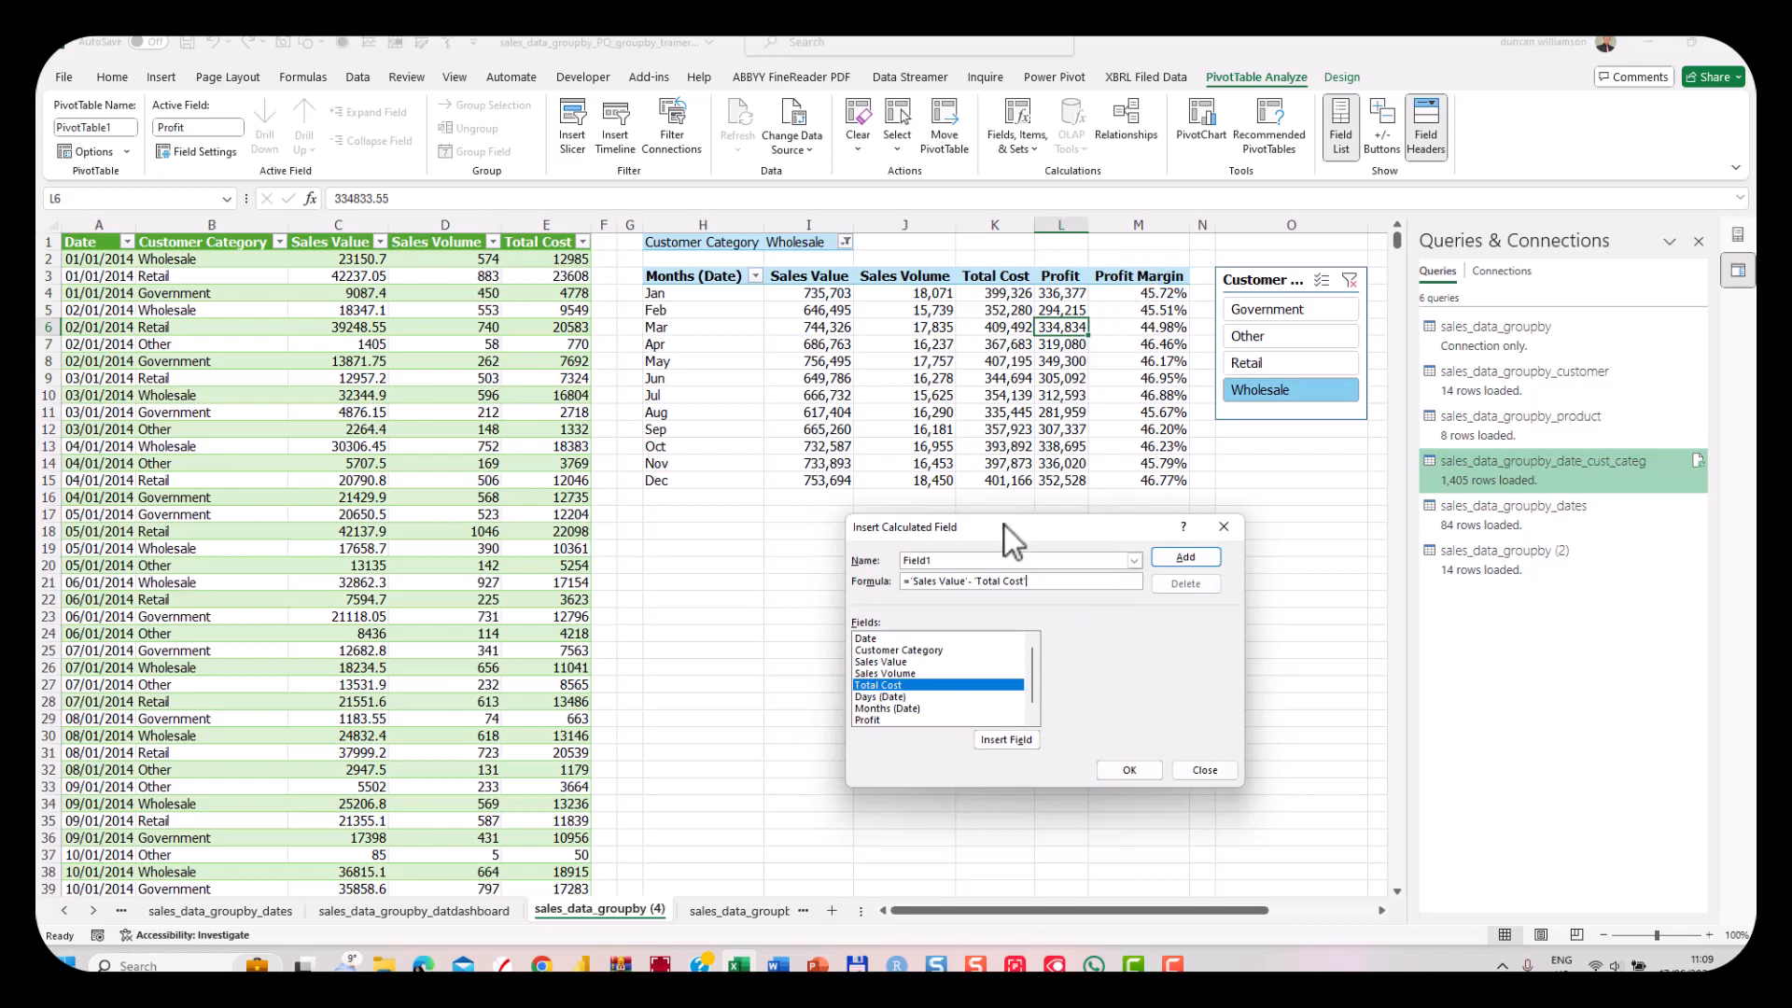
Name the calculated field Profit Margin, replace its formula with = Profit/'Sales Value', and close the dialog without applying it.
click(886, 566)
text(Profit Margin)
drag(910, 580, 1070, 608)
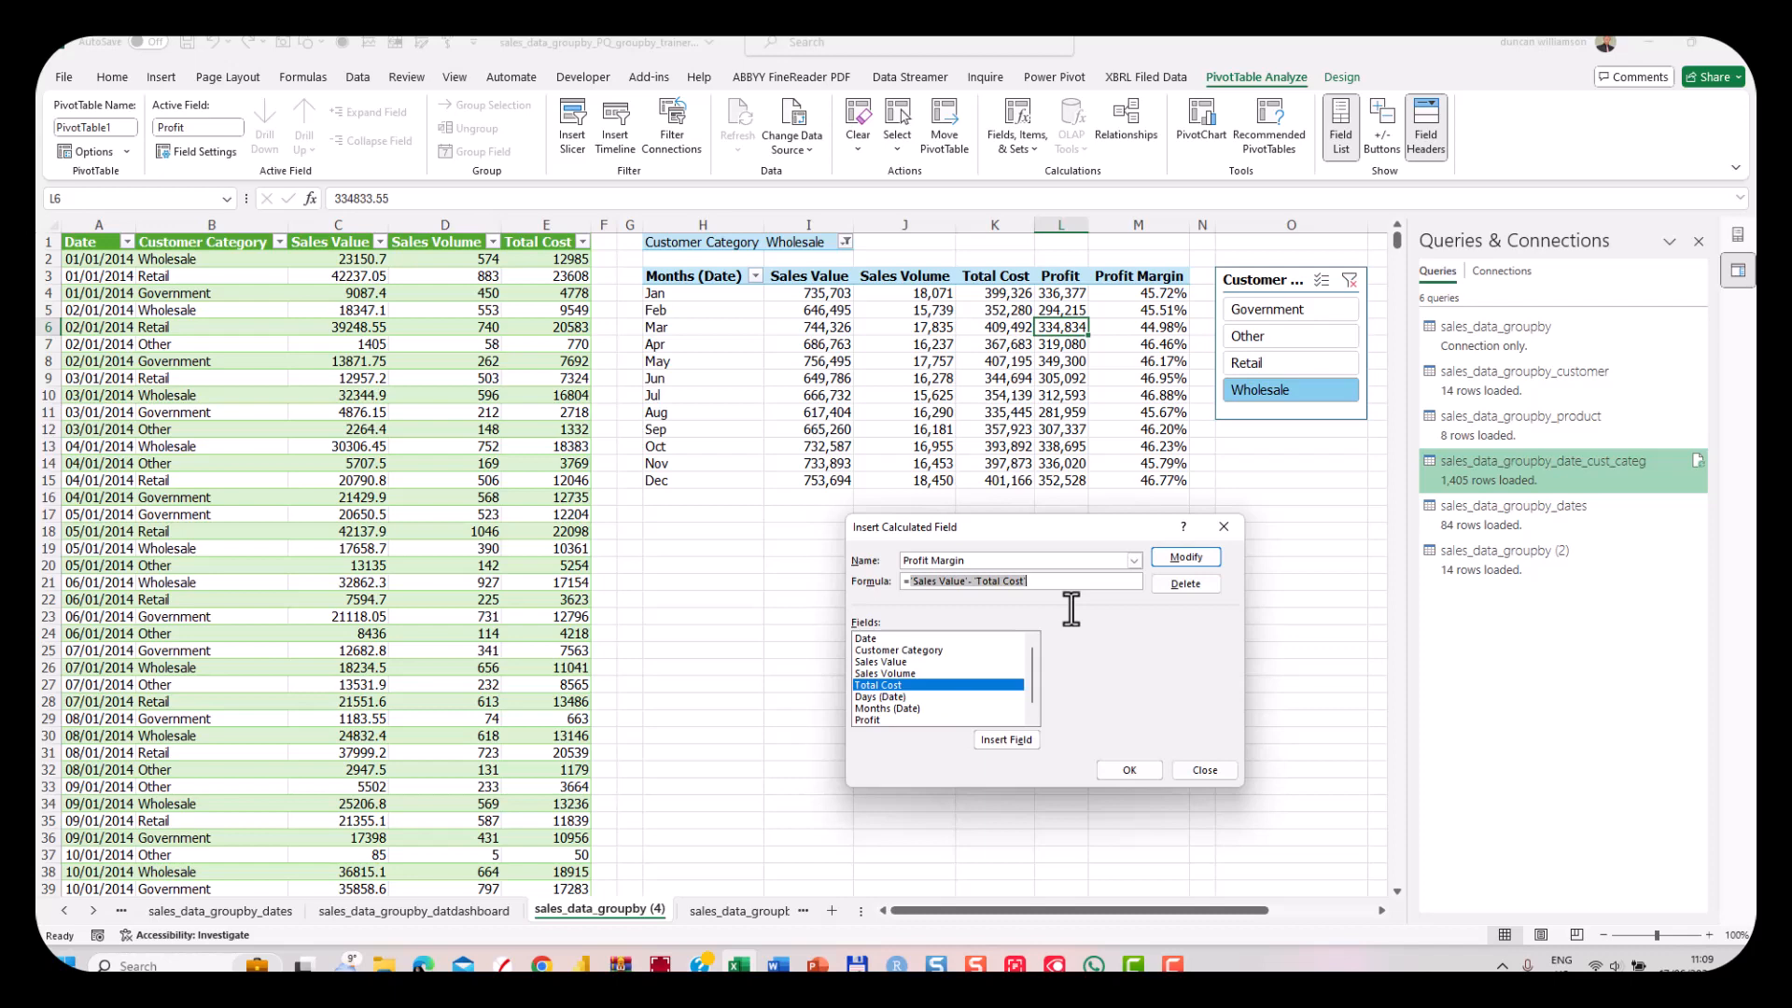
key(BackSpace)
double_click(876, 720)
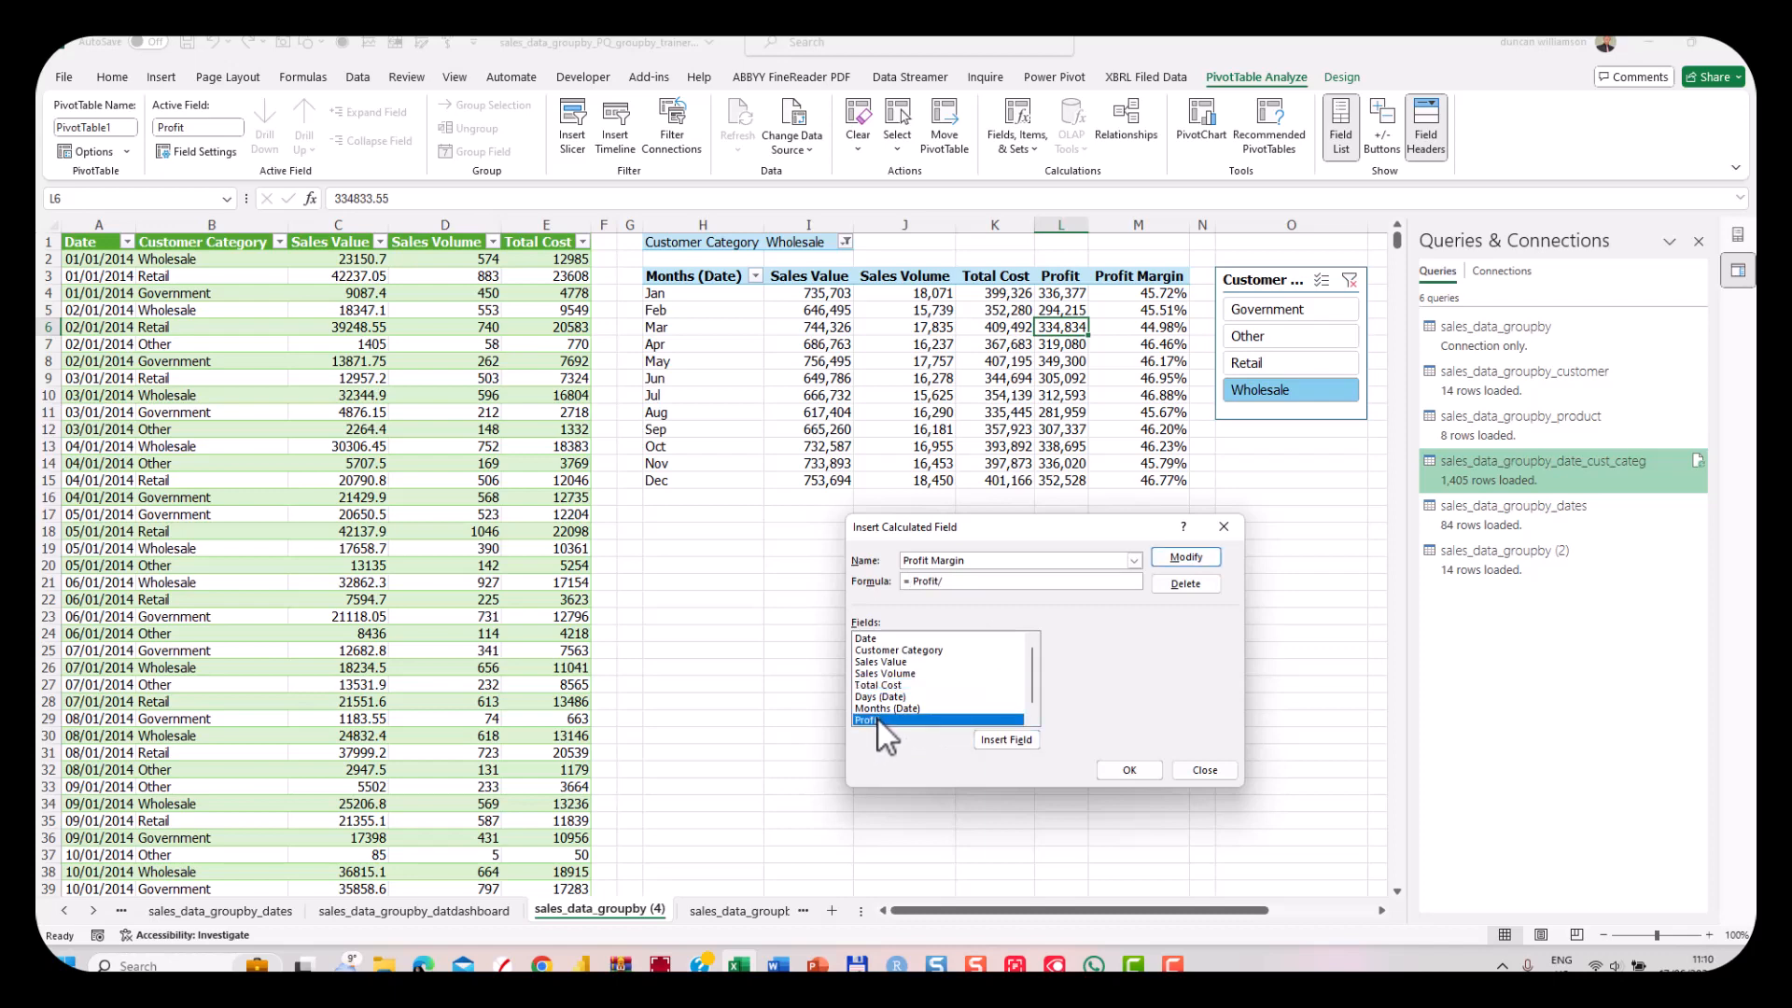
double_click(885, 662)
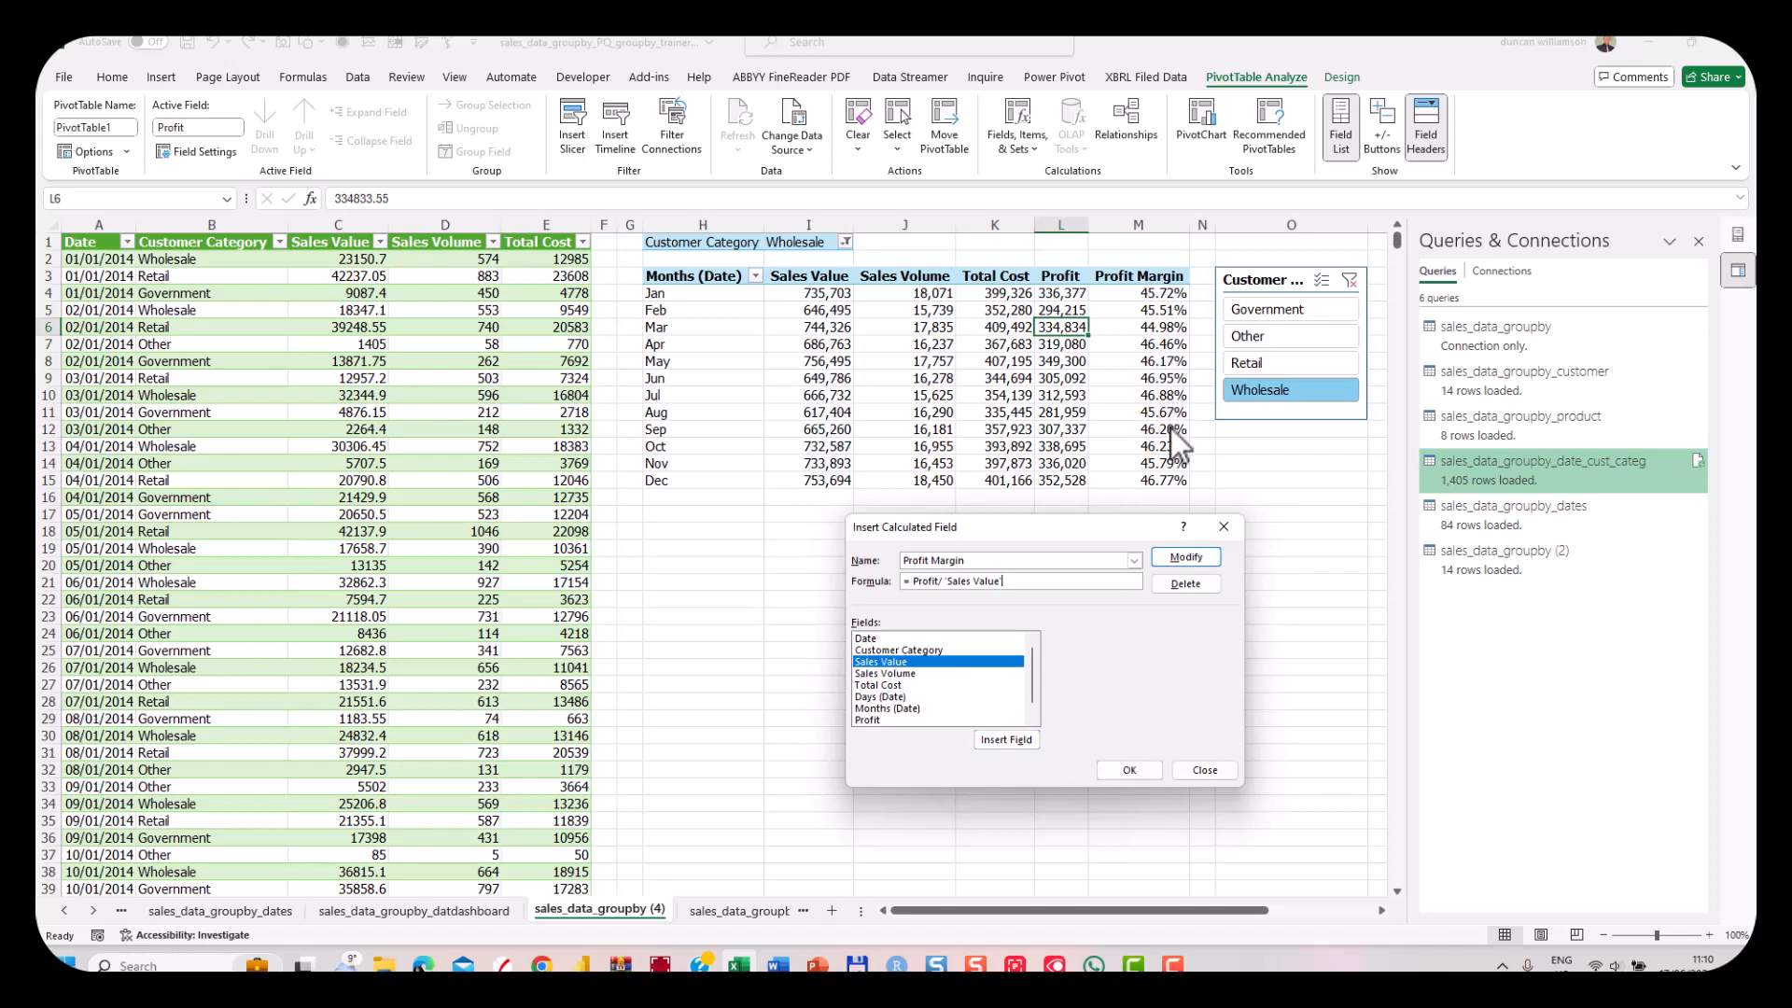
click(1220, 771)
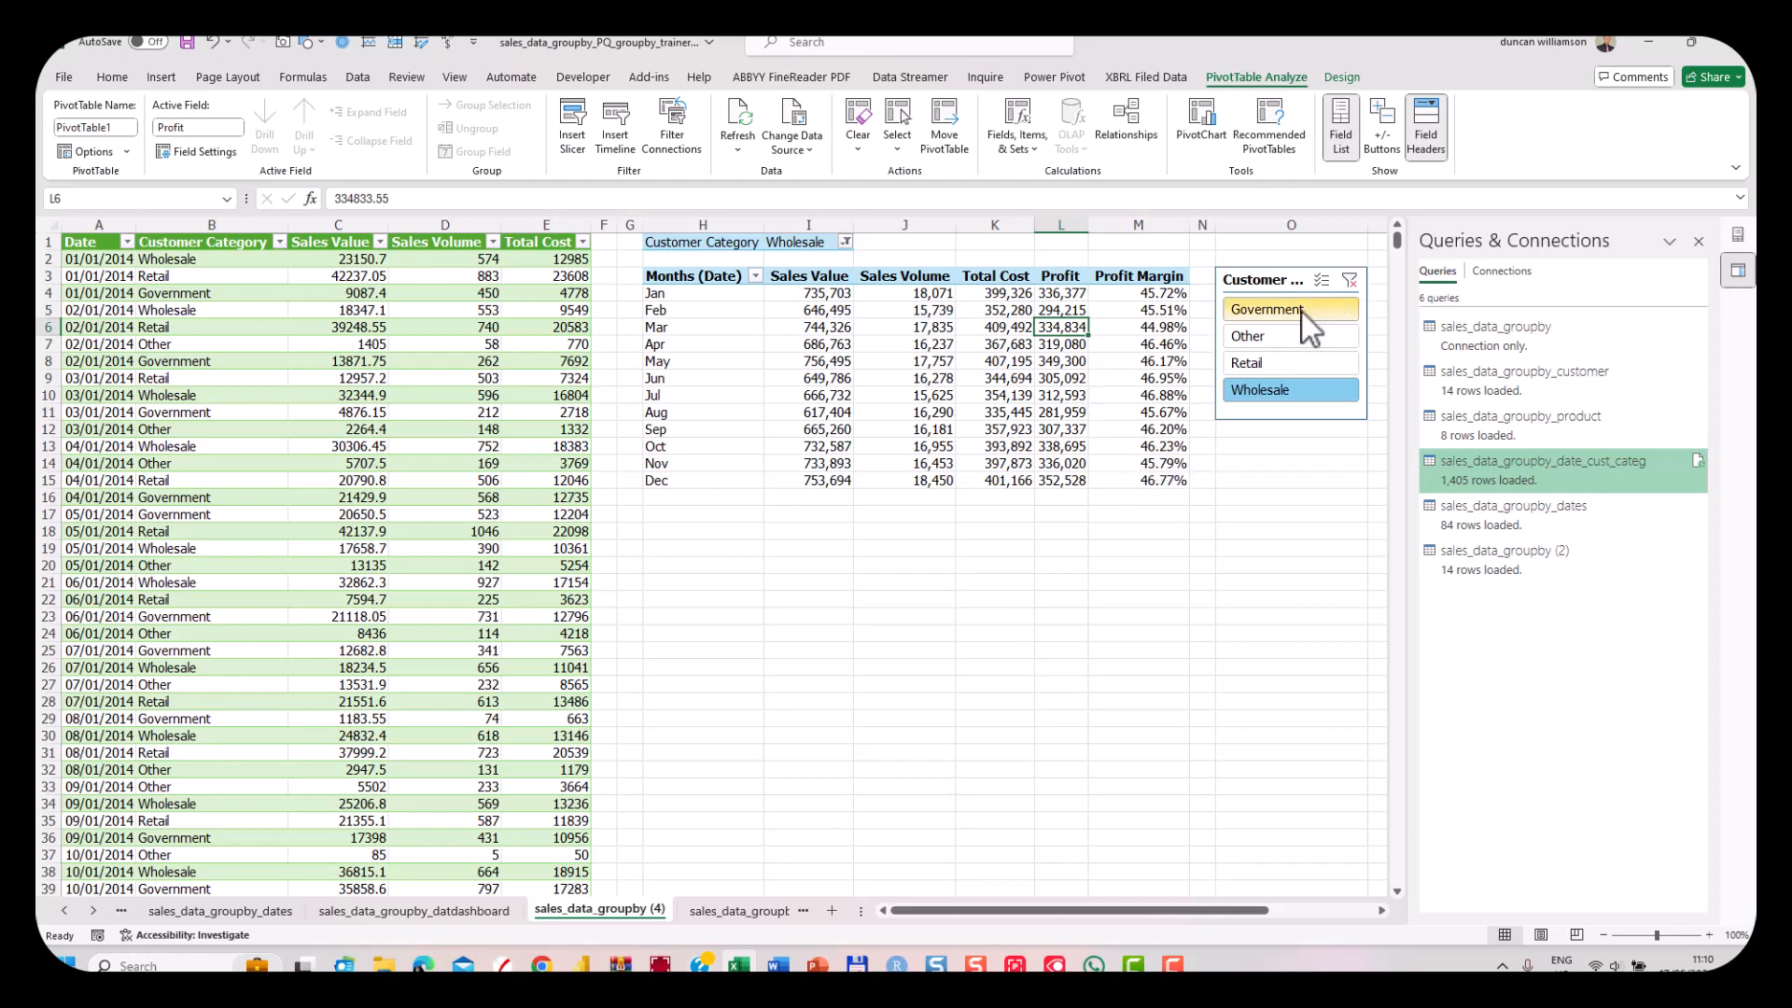
Show the monthly PivotTable's field list and filter the PivotTable to the Government and Other customer categories in turn.
click(1096, 364)
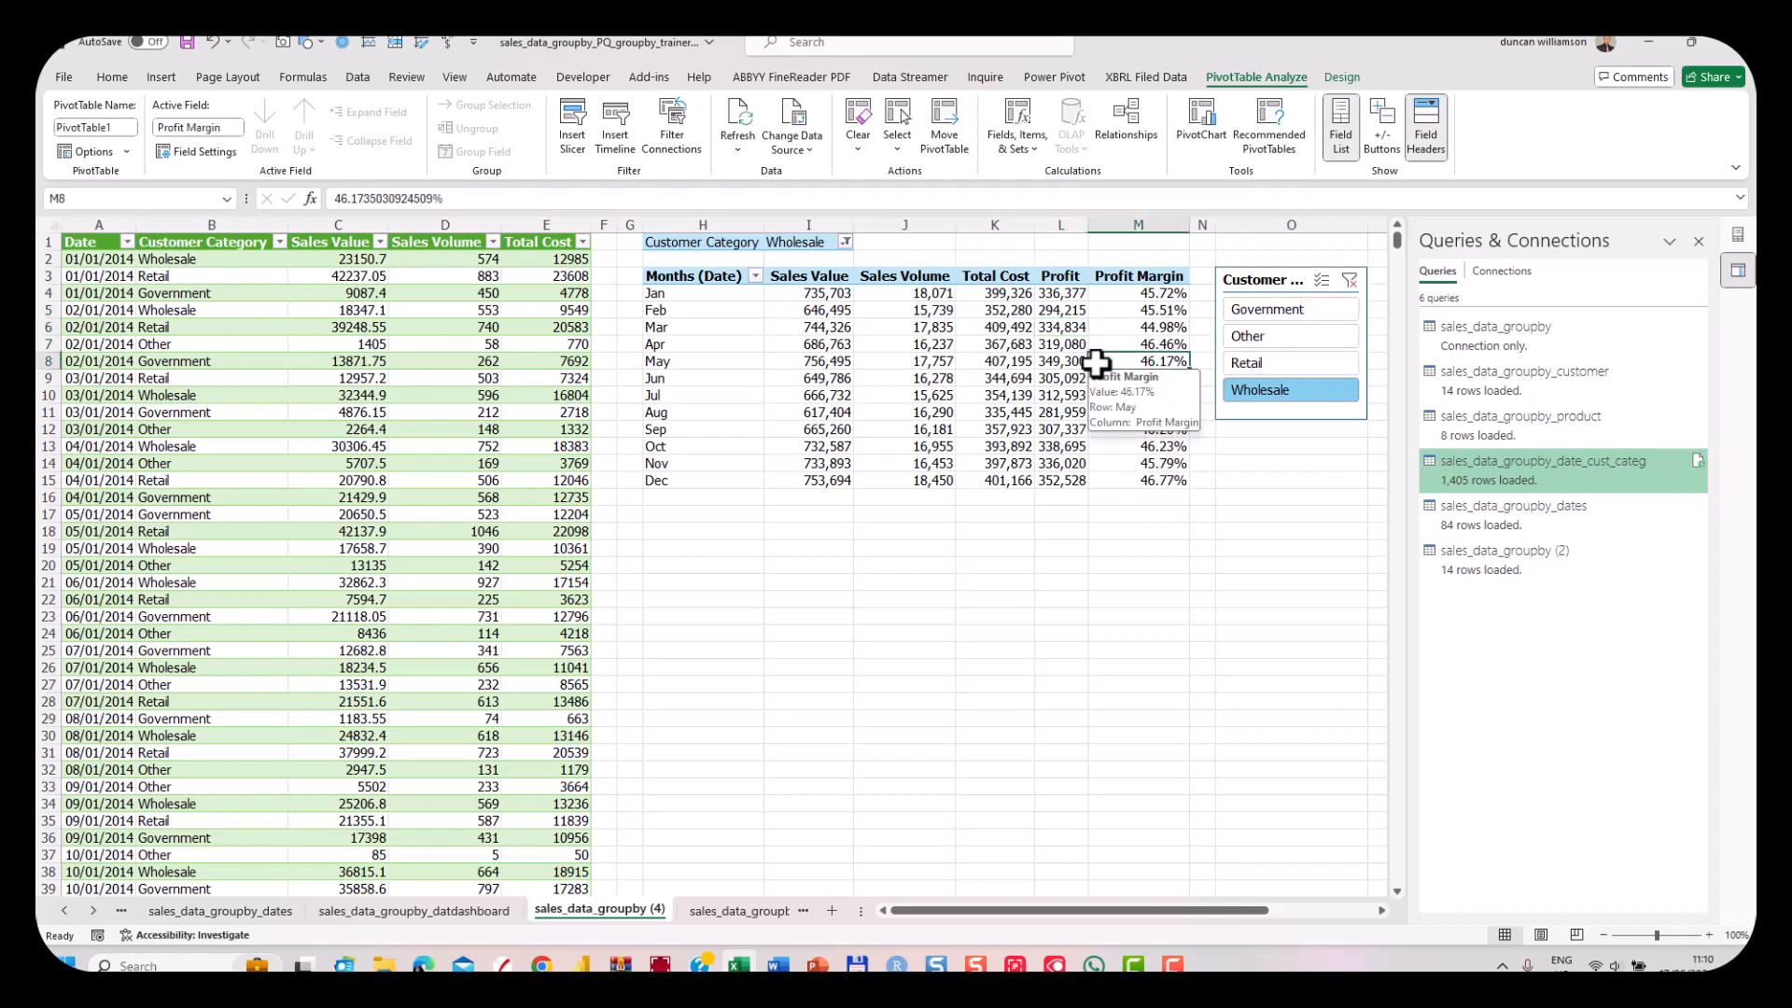
click(1735, 235)
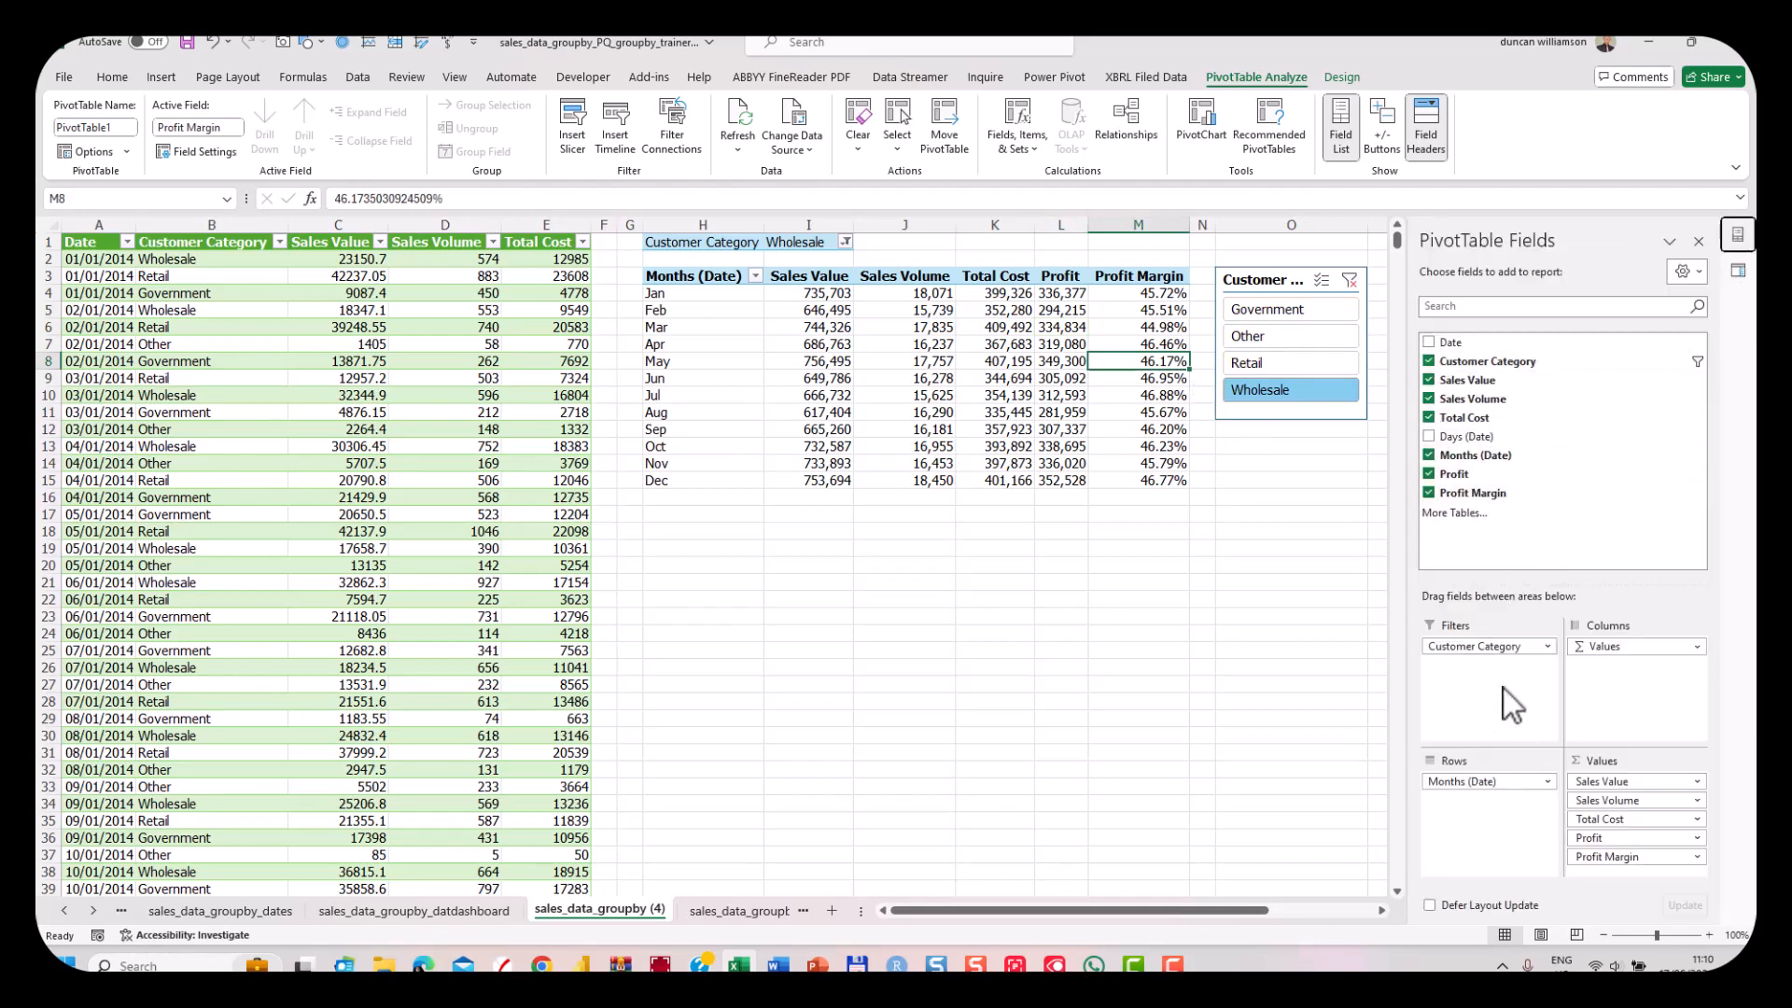
click(1263, 311)
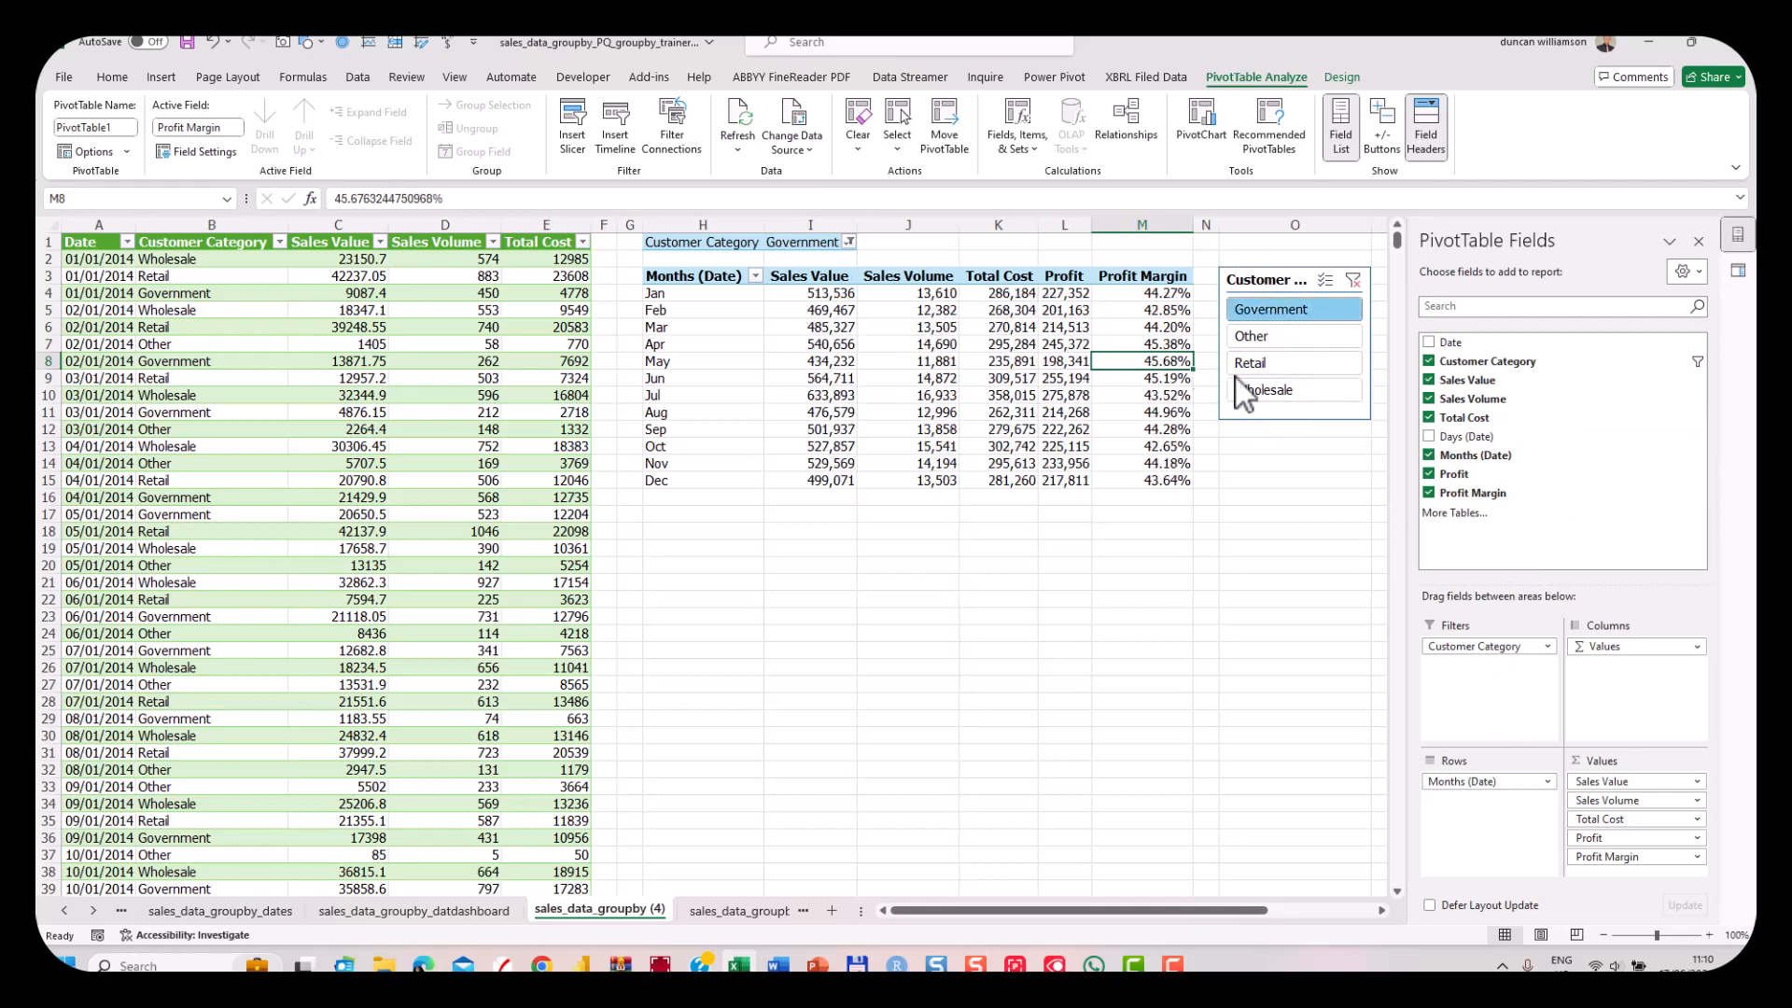
click(1272, 334)
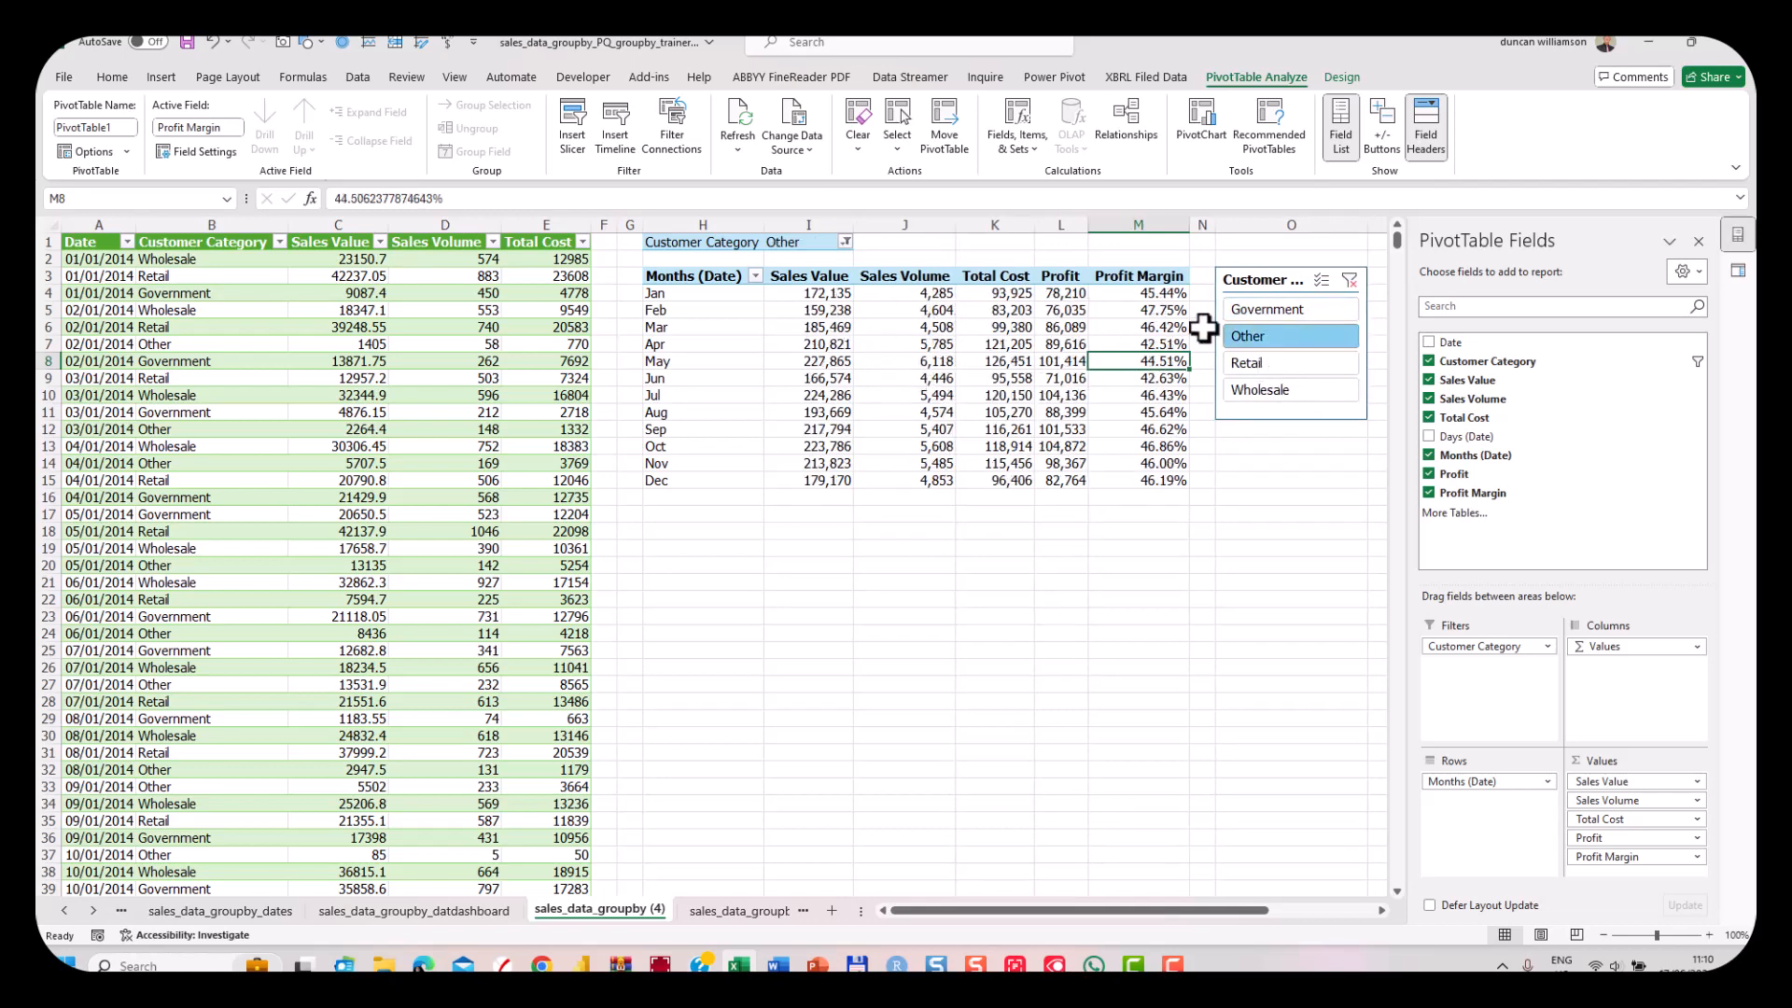
Try filtering the PivotTable's months to <01/01/2014 and Jan, and undo the month filter.
click(755, 276)
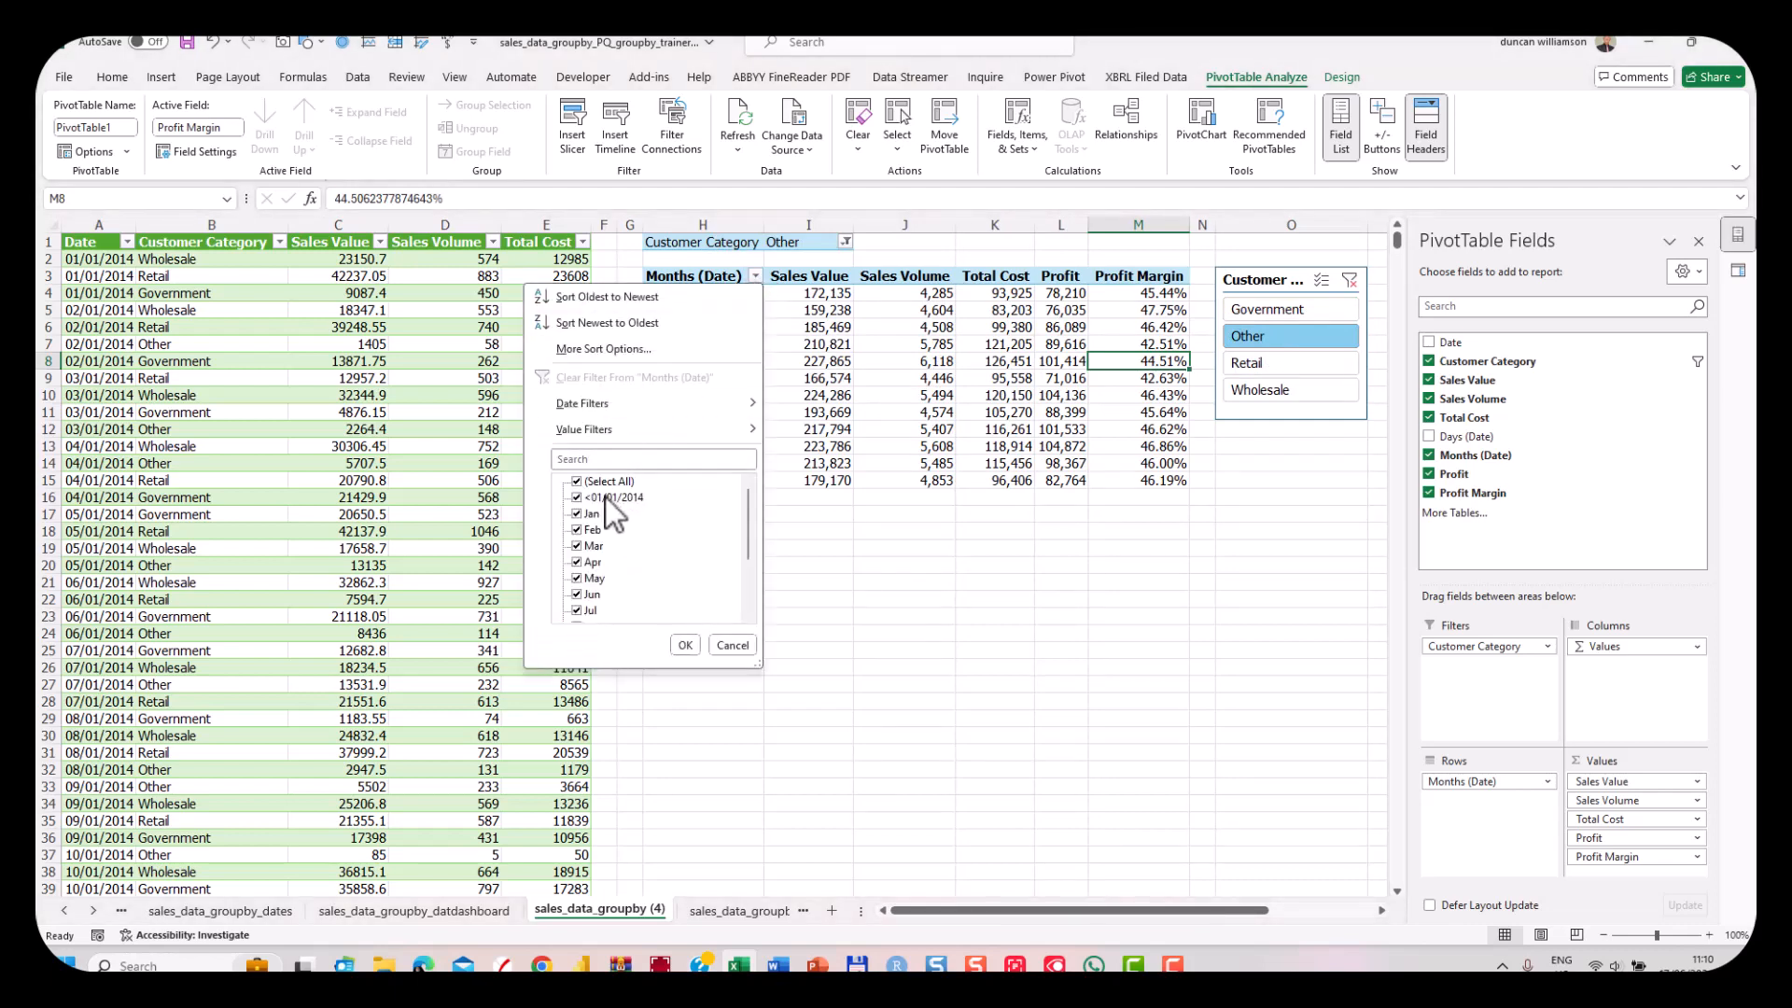
click(577, 482)
click(574, 496)
click(576, 514)
click(685, 644)
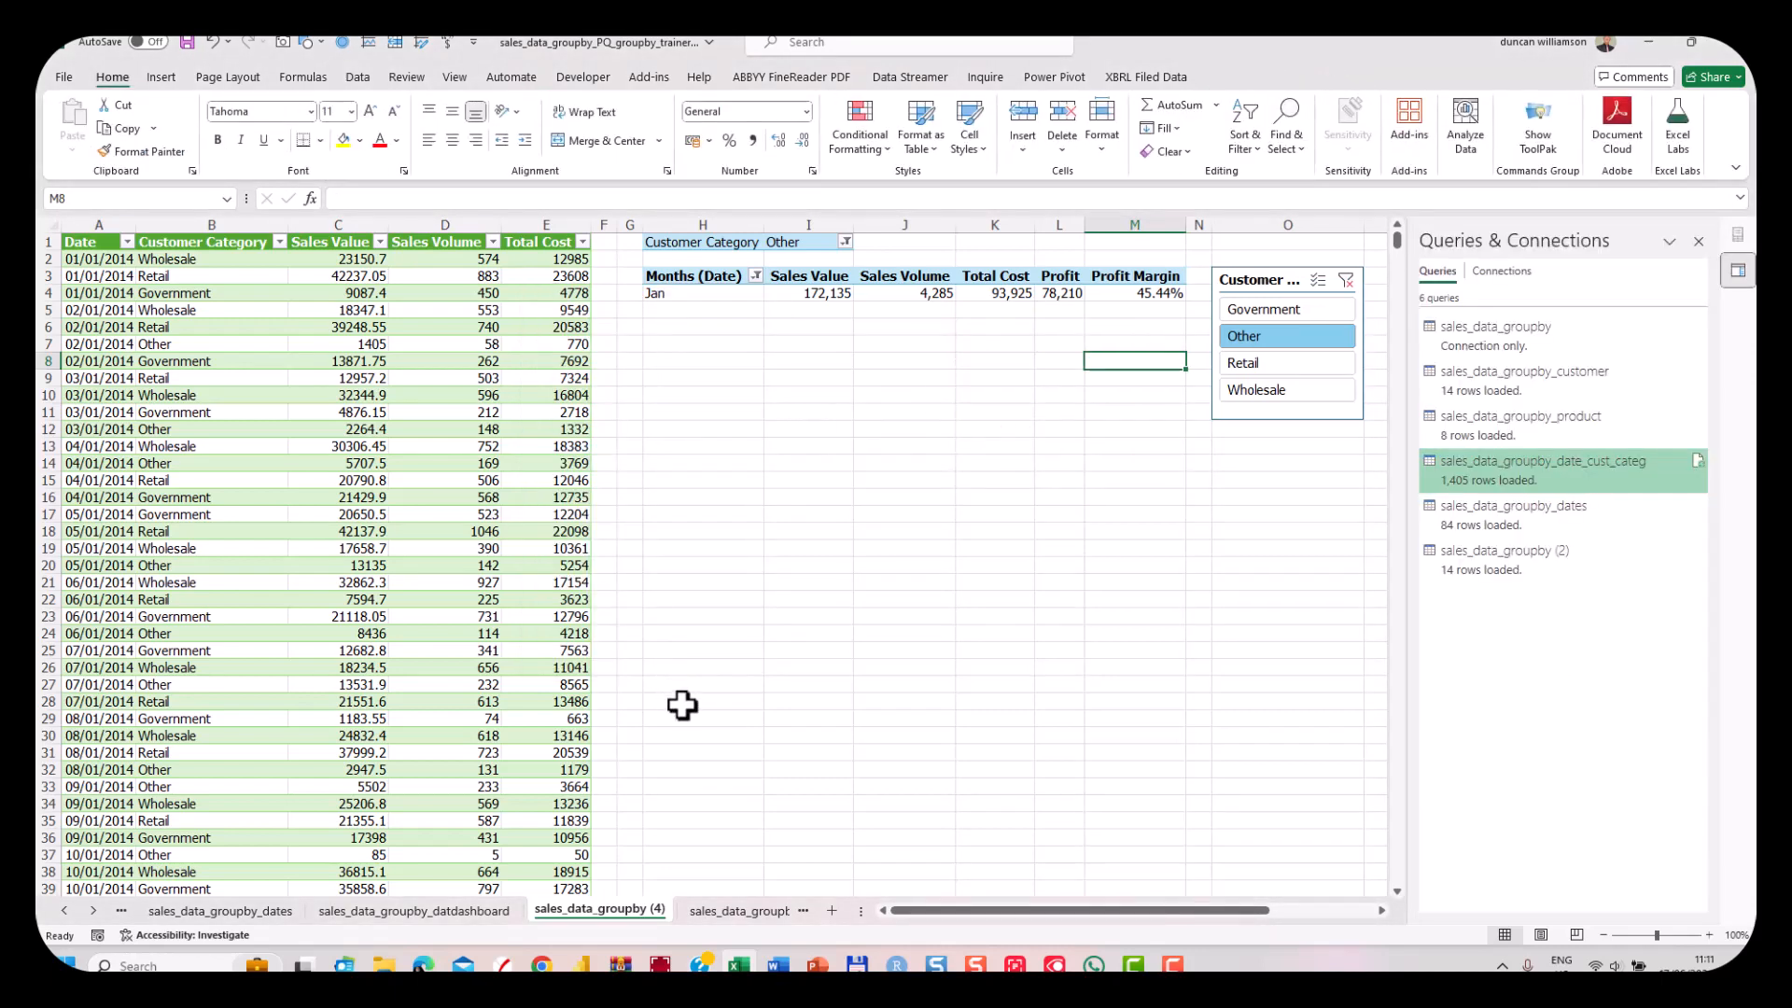
key(ctrl+z)
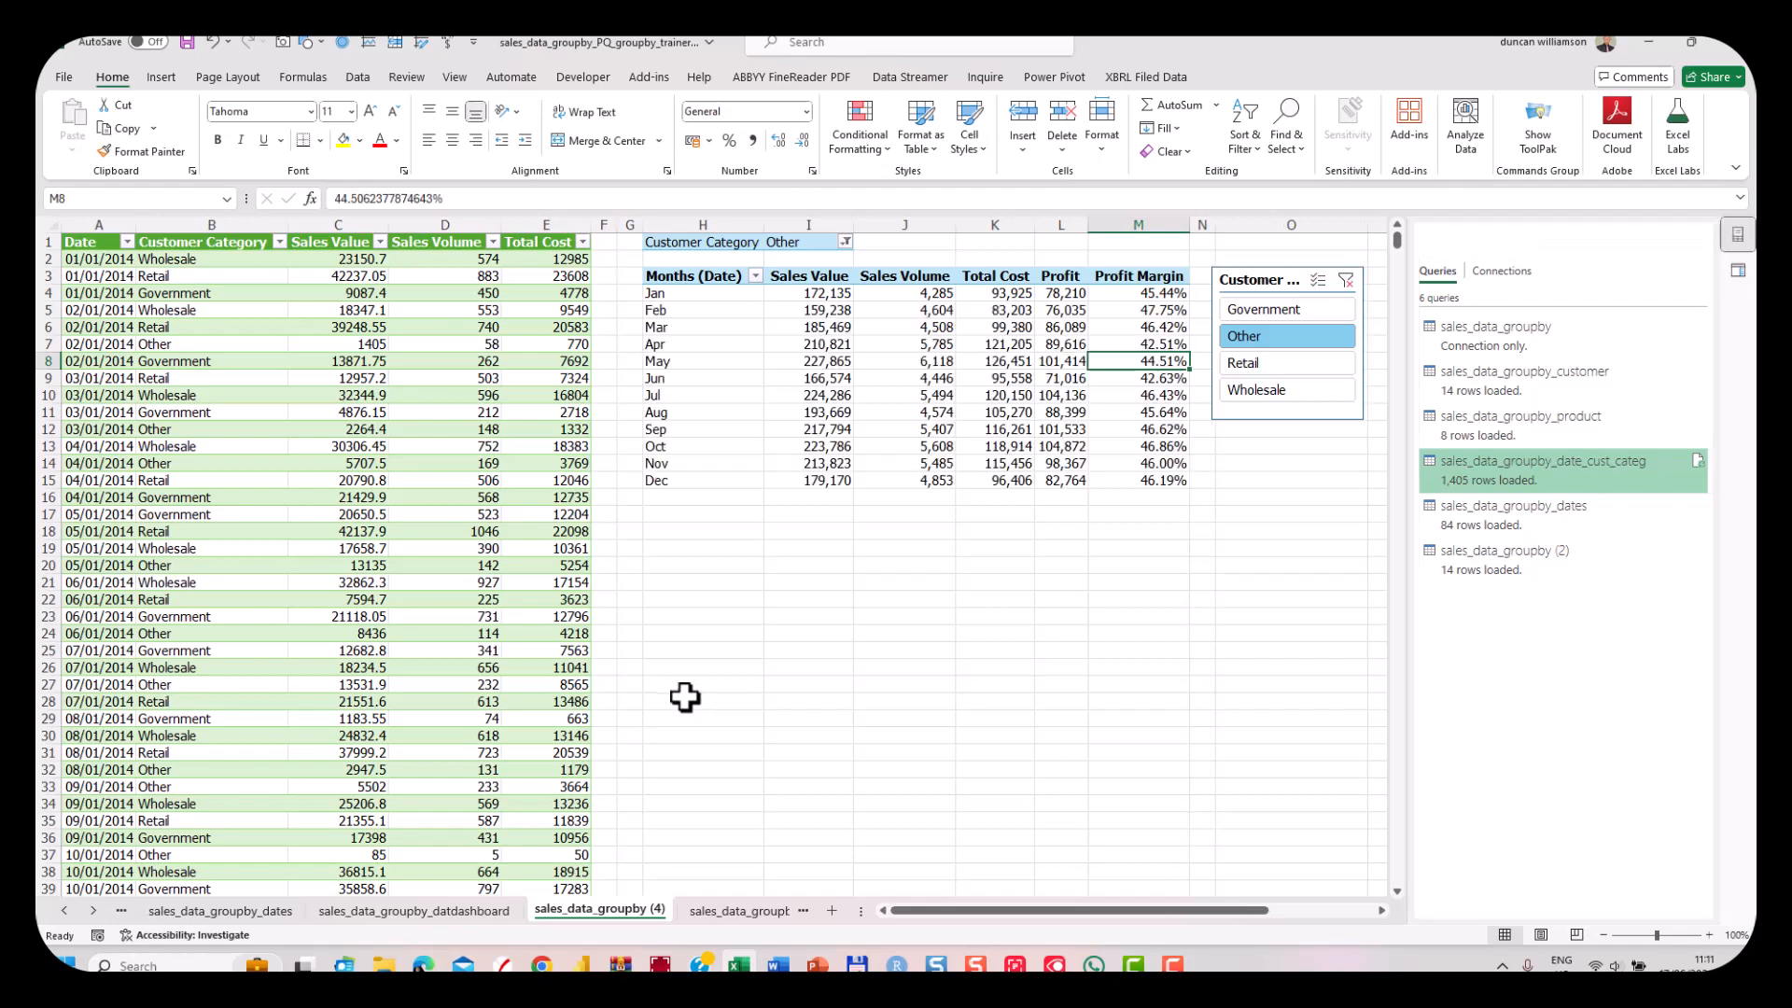